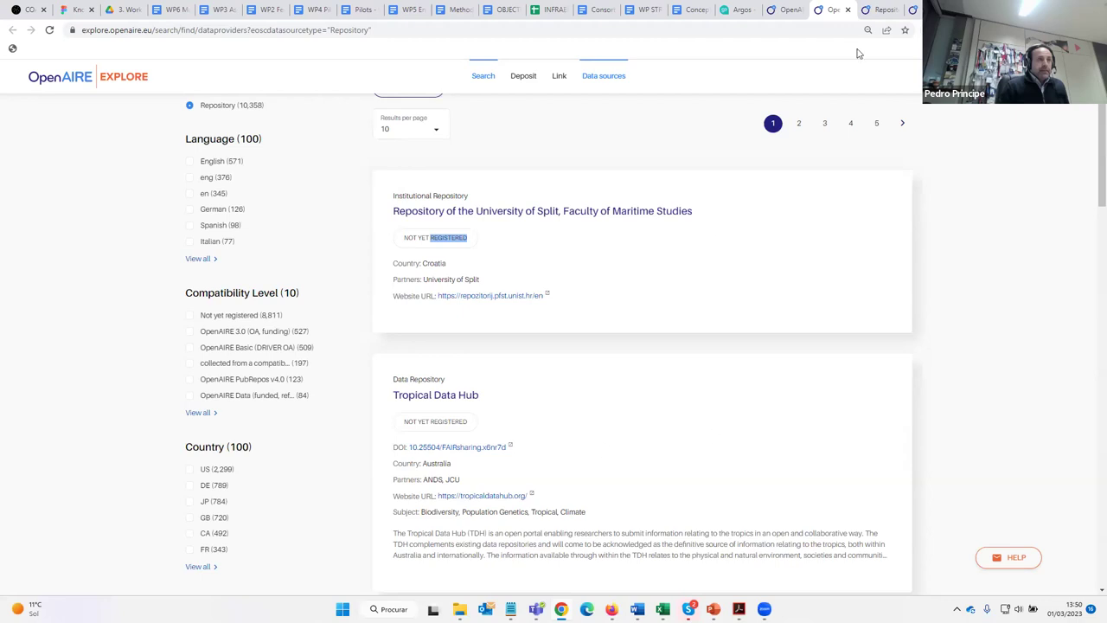
Step: Switch to the PowerPoint slide show and display the "Your data source in EXPLORE" slide
key(ctrl+9)
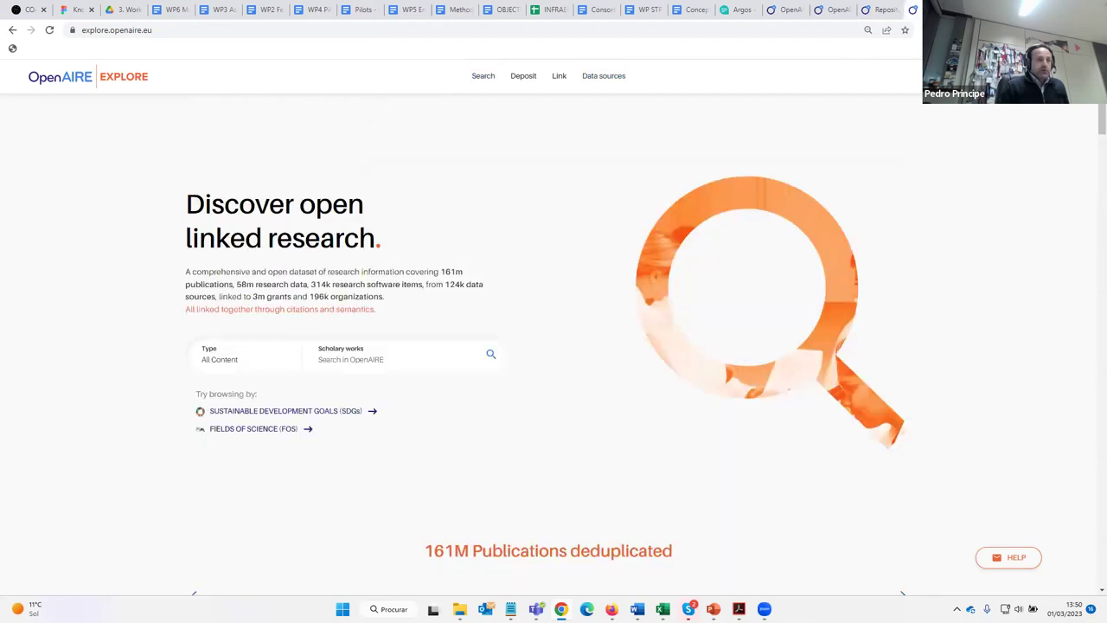
mouse_move(714, 608)
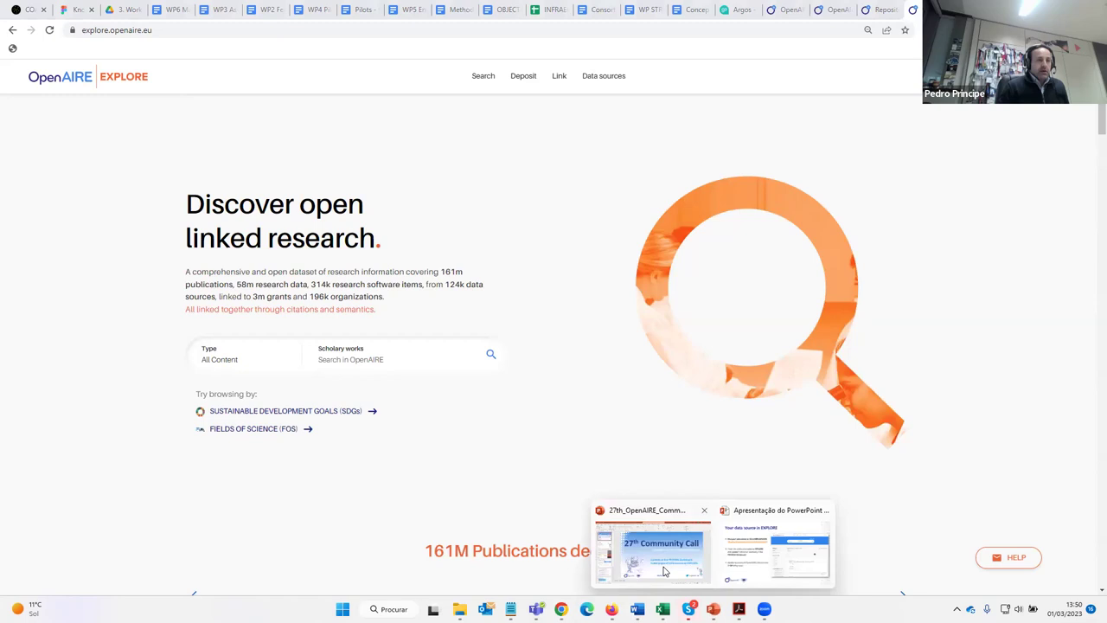
click(664, 570)
click(776, 545)
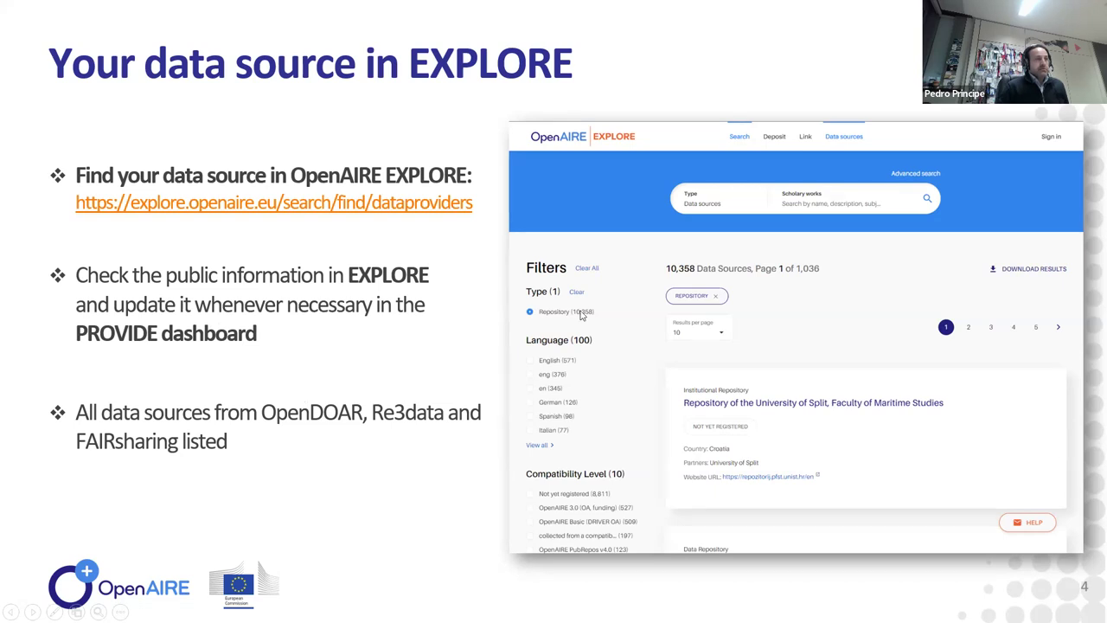
Step: Switch back to the Chrome browser and bring up the RepositoriUM data source page in OpenAIRE EXPLORE
key(alt+Tab)
key(alt+Tab)
key(alt+Tab)
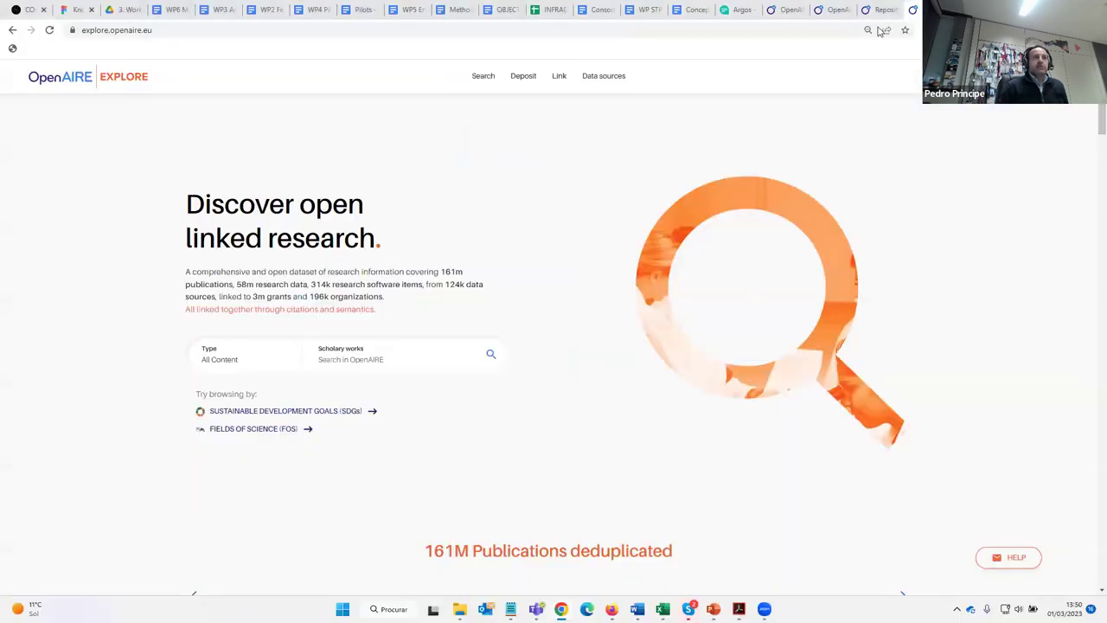
click(876, 9)
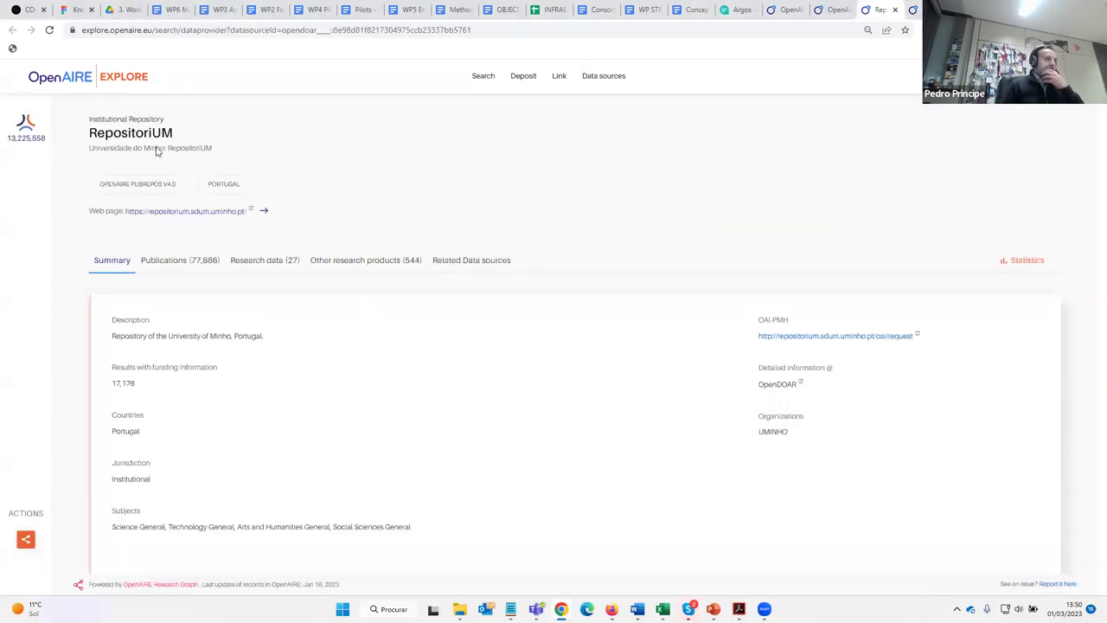
Step: Highlight the RepositoriUM name and type, then go through the page's publications to its related data sources
drag(90, 118, 233, 153)
click(339, 163)
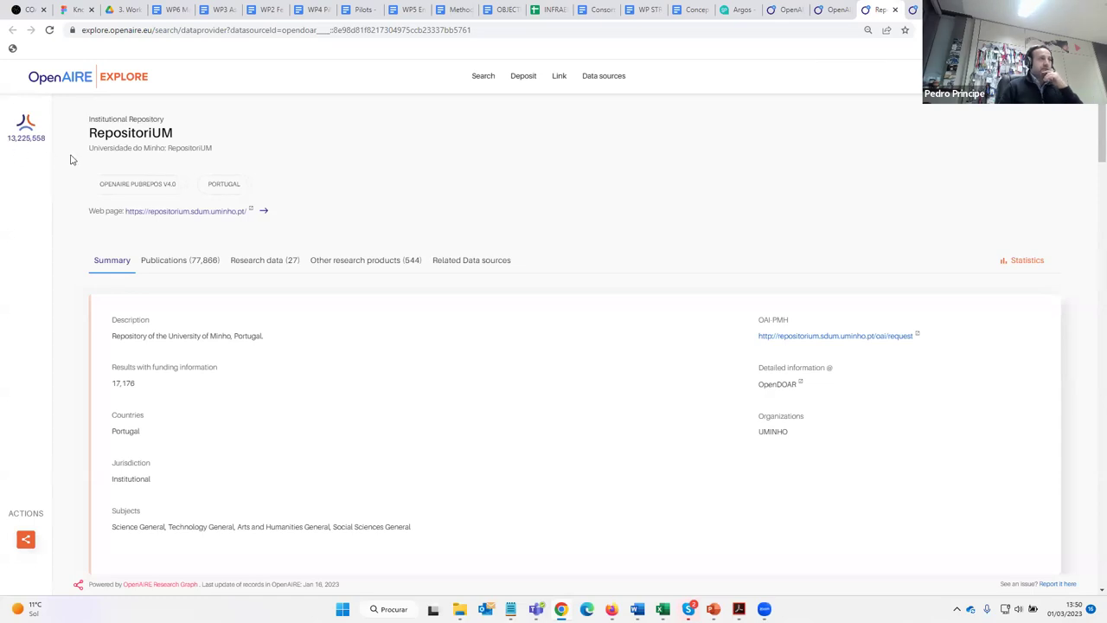
click(171, 261)
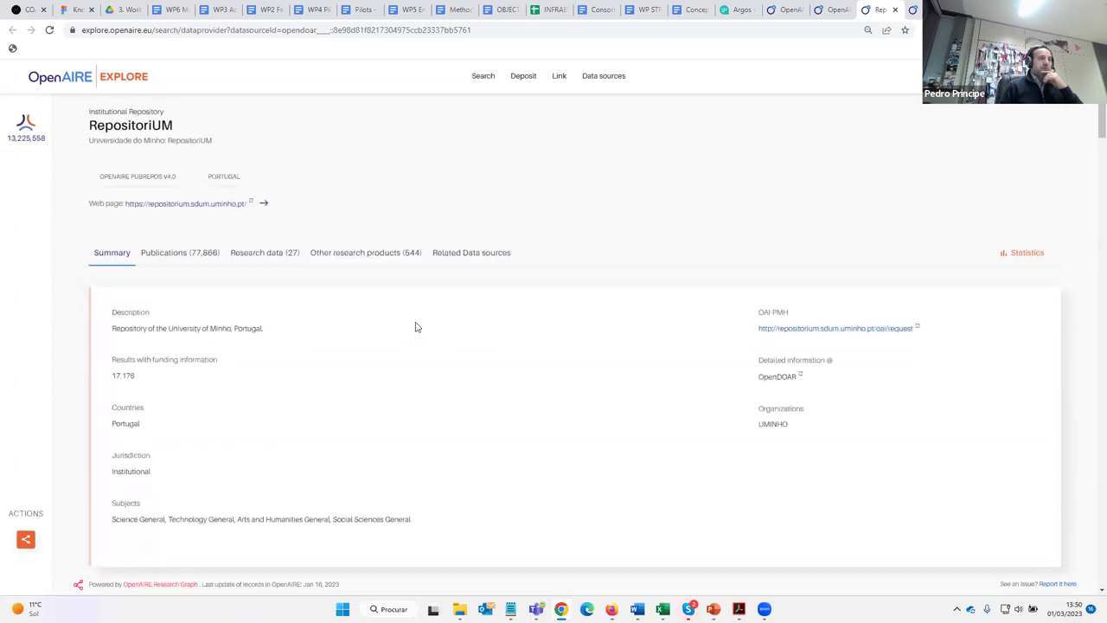
click(474, 270)
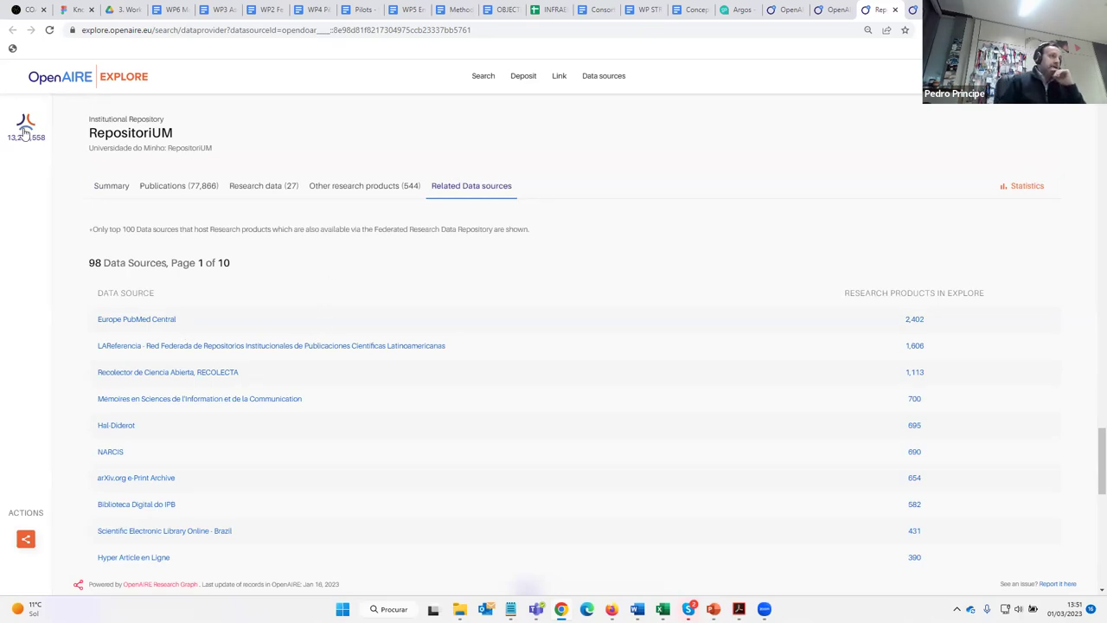
Step: Show RepositoriUM's usage counts and step through the charts of its monthly activity
mouse_move(26, 133)
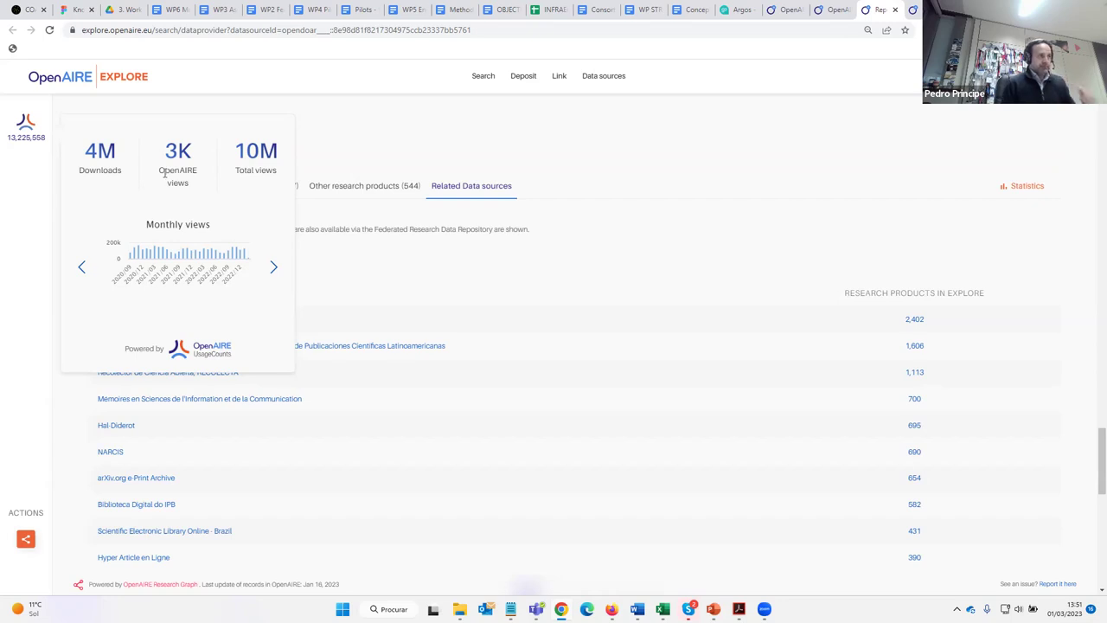
click(273, 269)
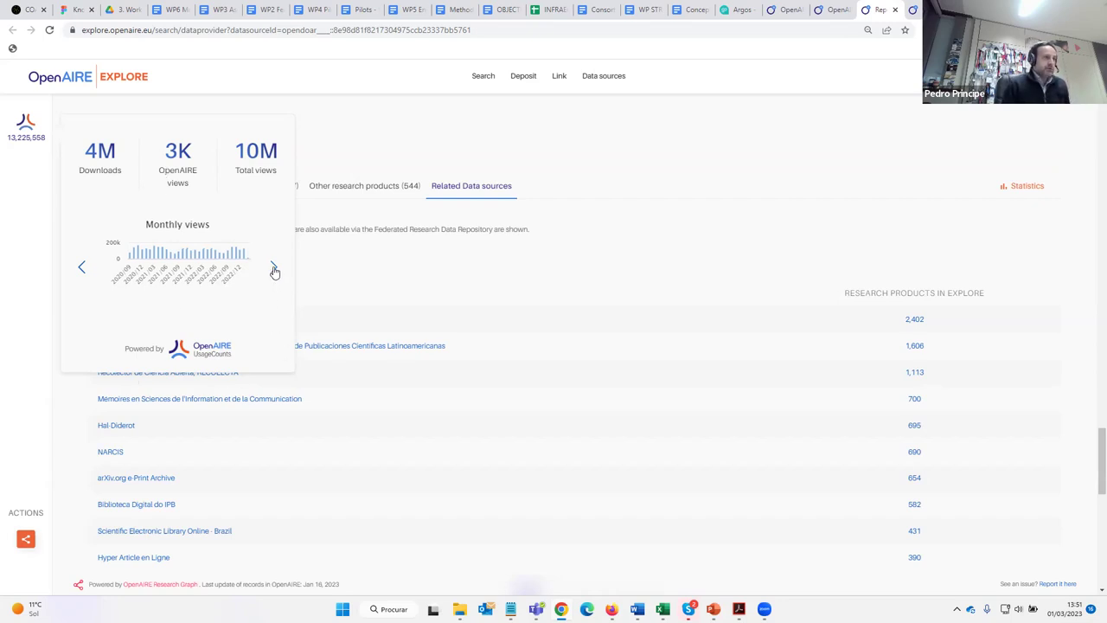
click(274, 269)
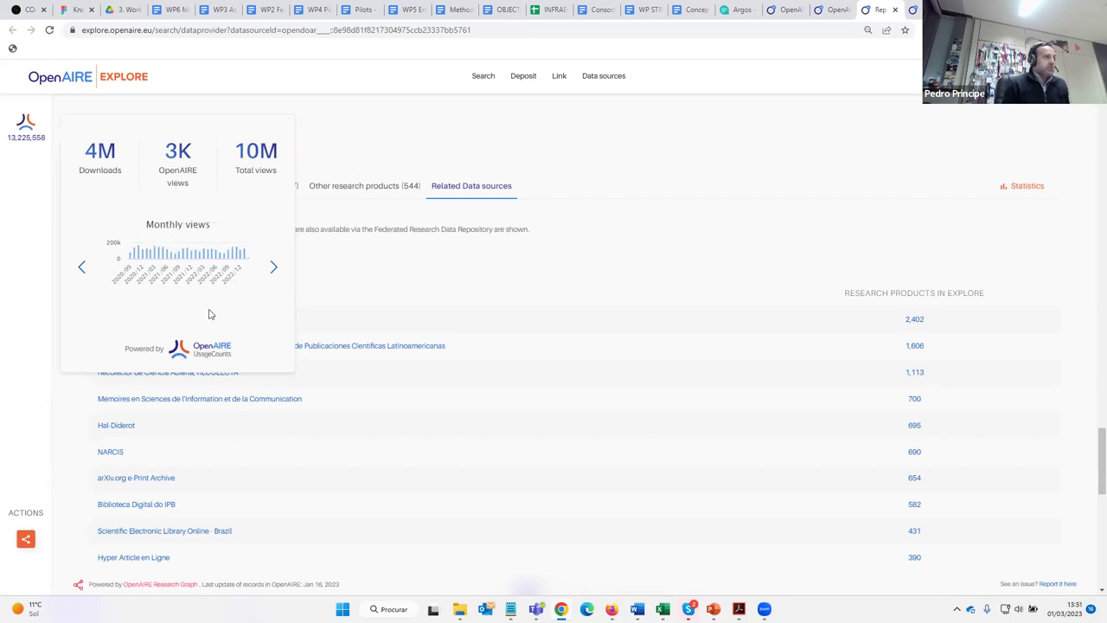
mouse_move(157, 259)
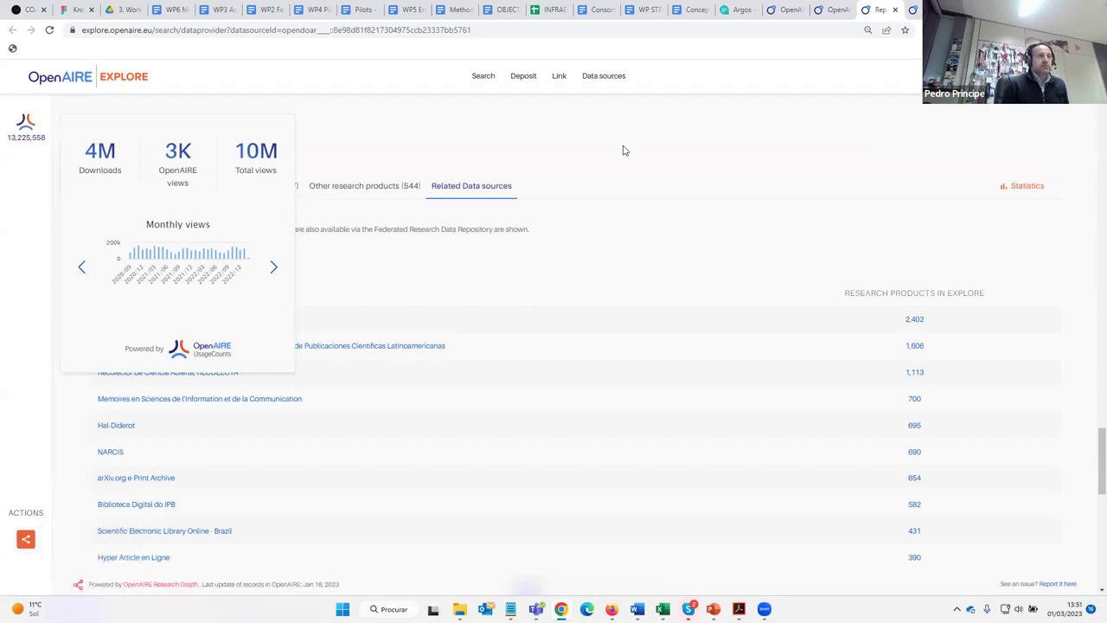
Step: Review RepositoriUM's statistics charts on research products, funders and projects, then return to the repository summary
click(1025, 190)
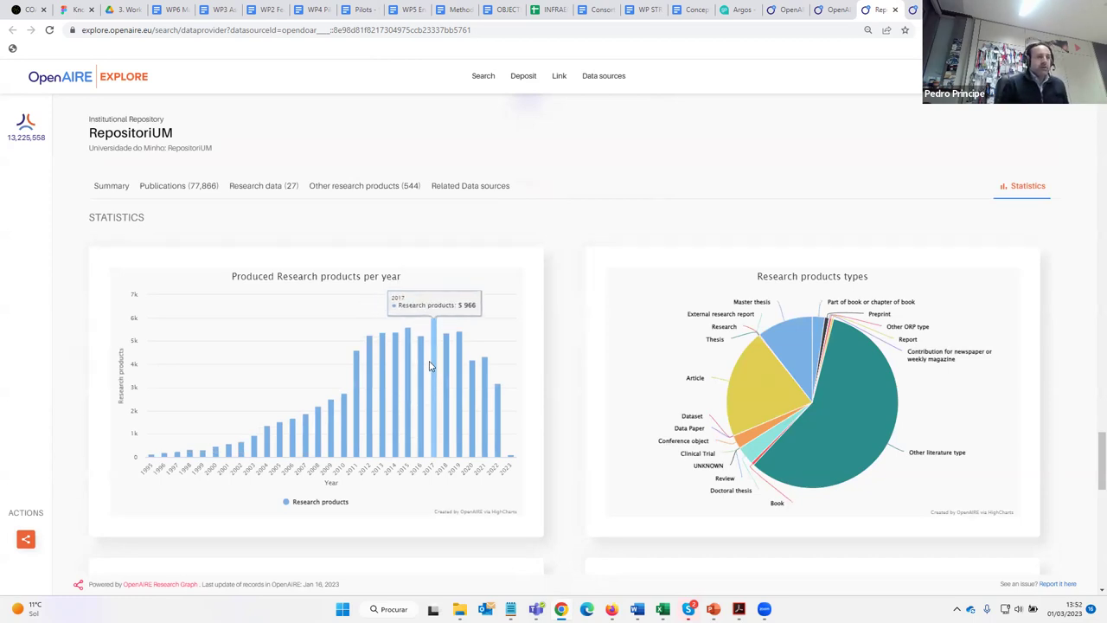
scroll(436, 368, down, 6)
scroll(443, 380, down, 5)
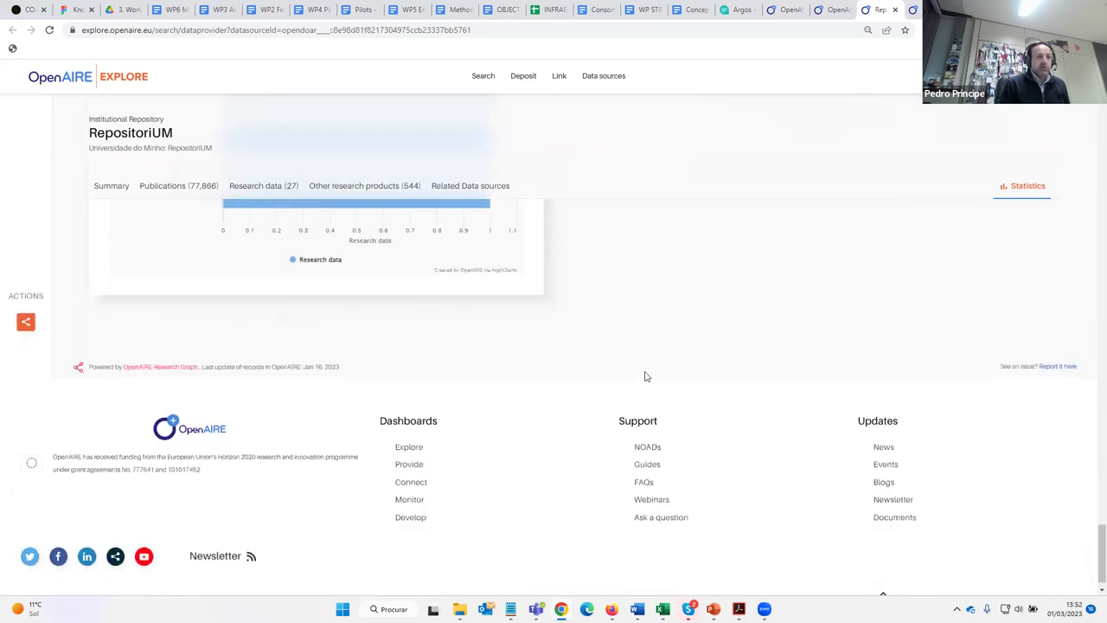
scroll(640, 389, up, 10)
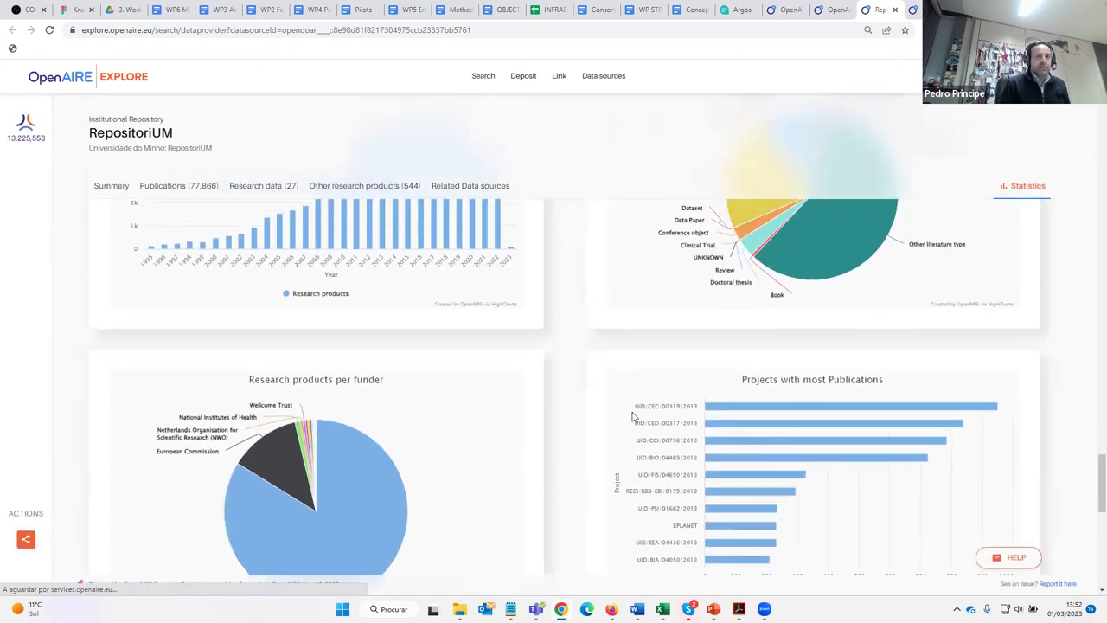
scroll(627, 413, up, 10)
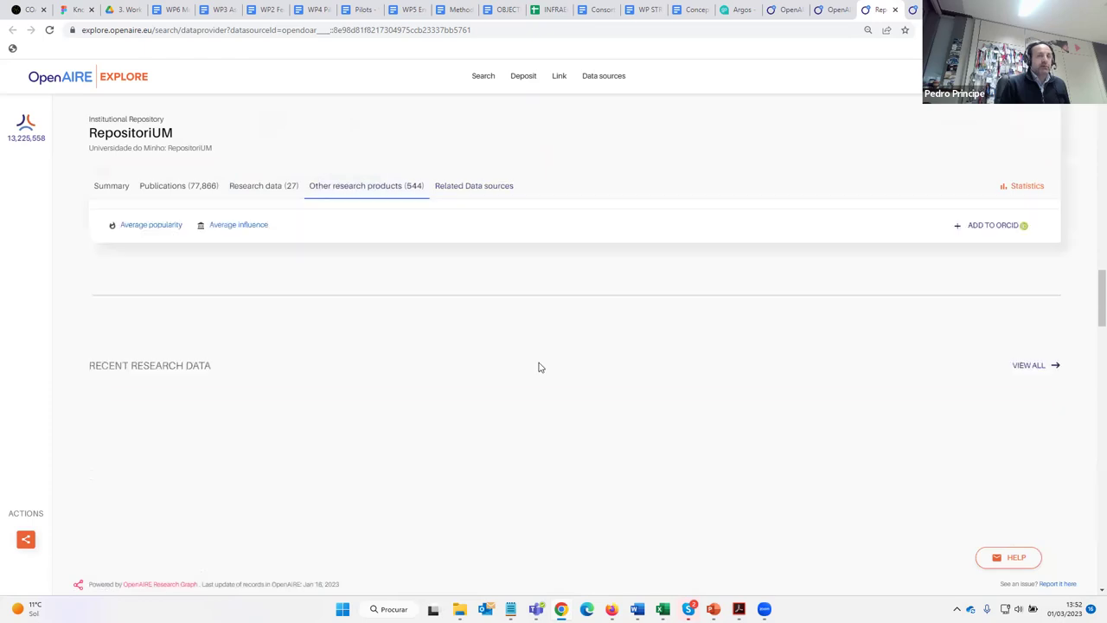
scroll(503, 360, up, 10)
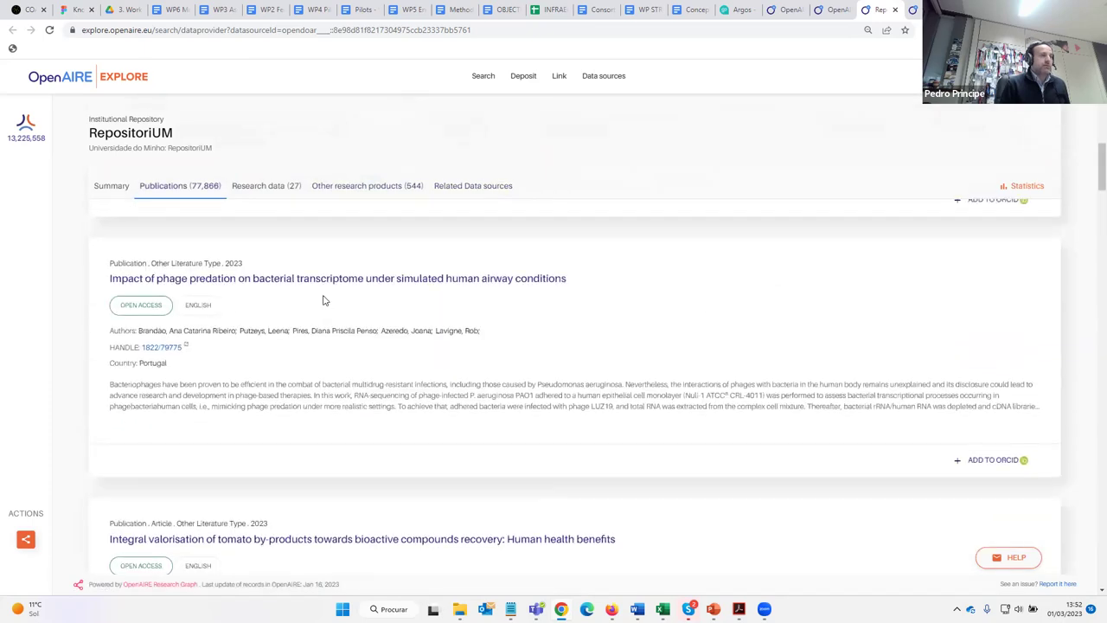
scroll(222, 198, up, 3)
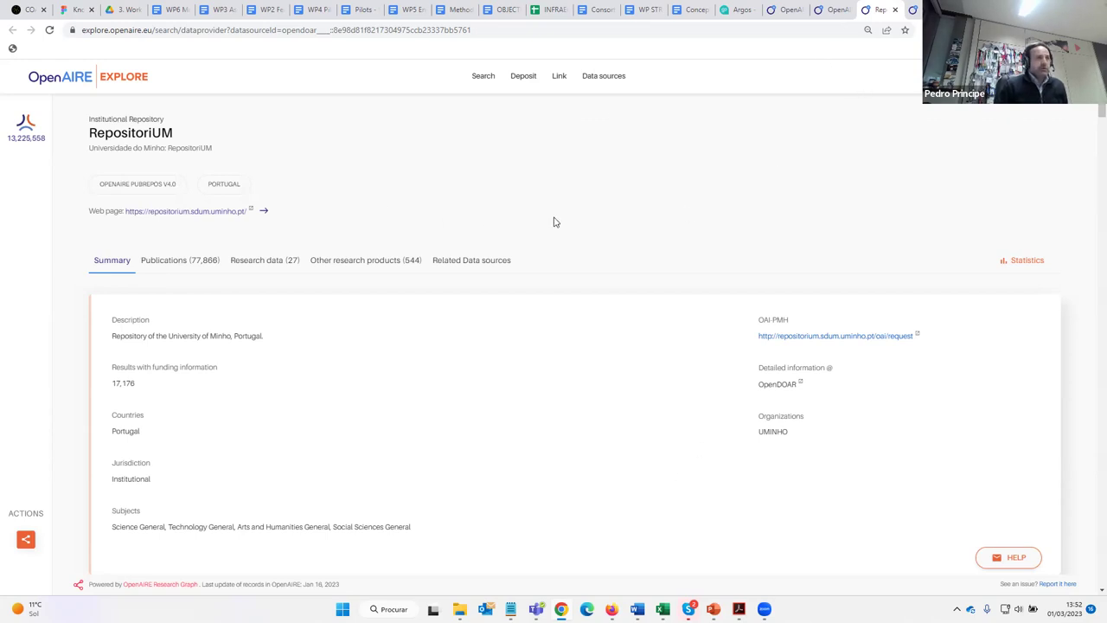
Step: Return to the "Your data source in EXPLORE" slide in the PowerPoint slide show
key(alt+Tab)
key(alt+Tab)
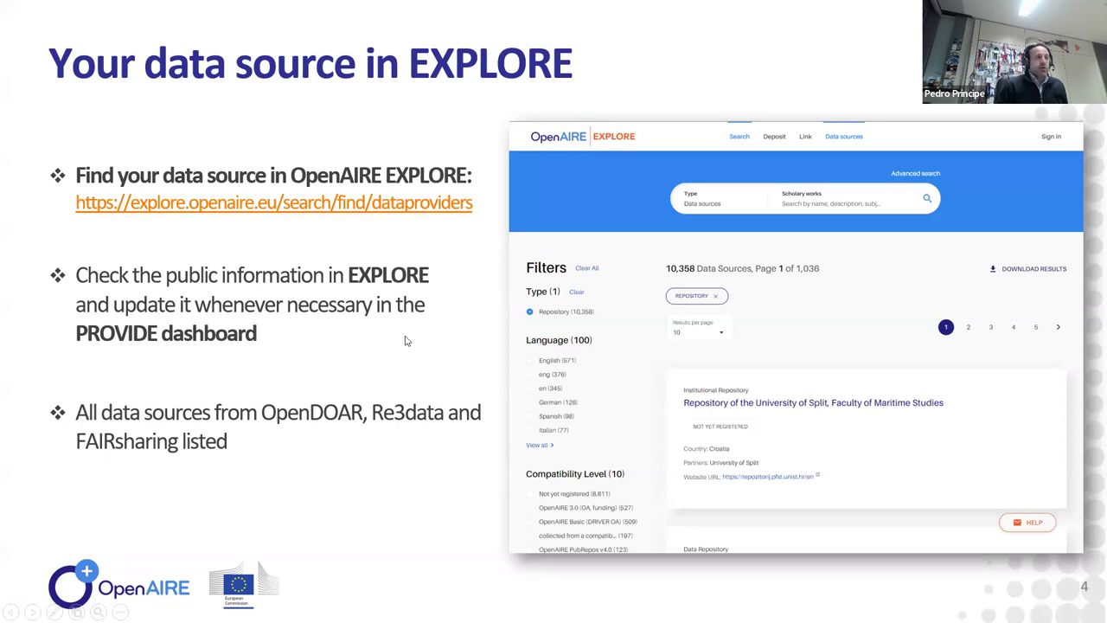
Step: Switch back to OpenAIRE EXPLORE in Chrome and start linking research products
key(alt+Tab)
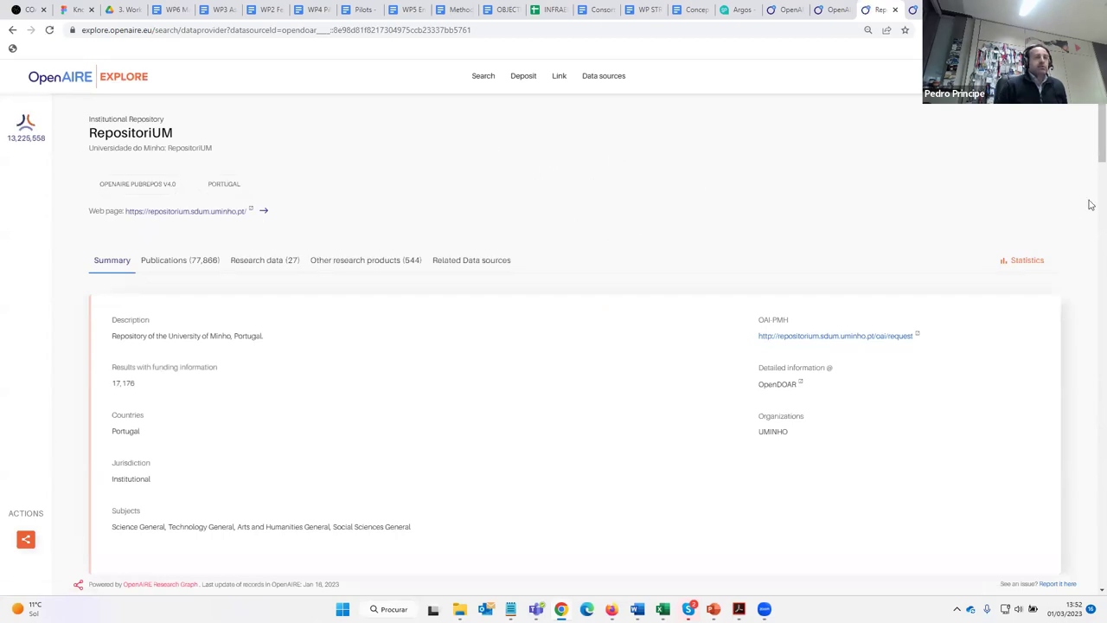
mouse_move(558, 77)
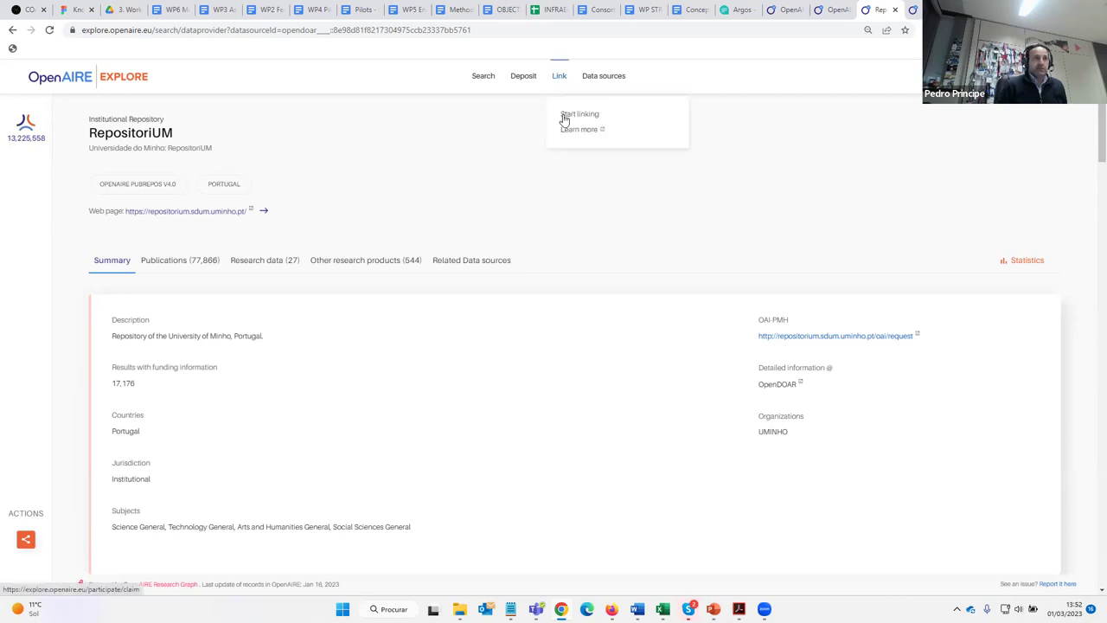
click(571, 117)
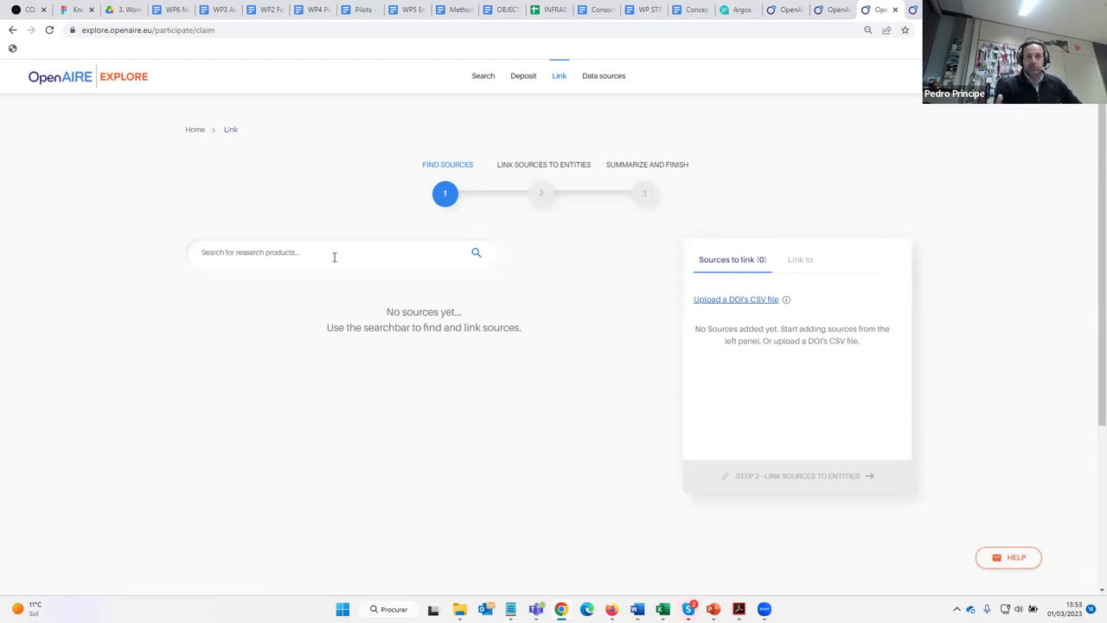
Step: Search the research products for "internet" and add the publication "Internet Resources" to the sources to link
click(333, 256)
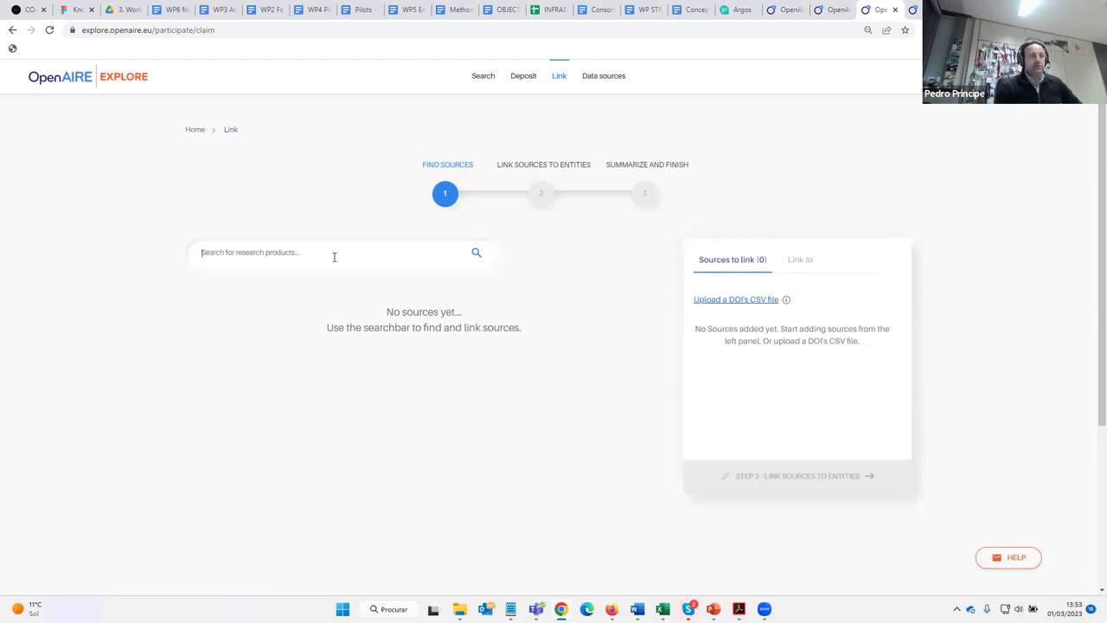
text(1)
text(nternet)
key(Return)
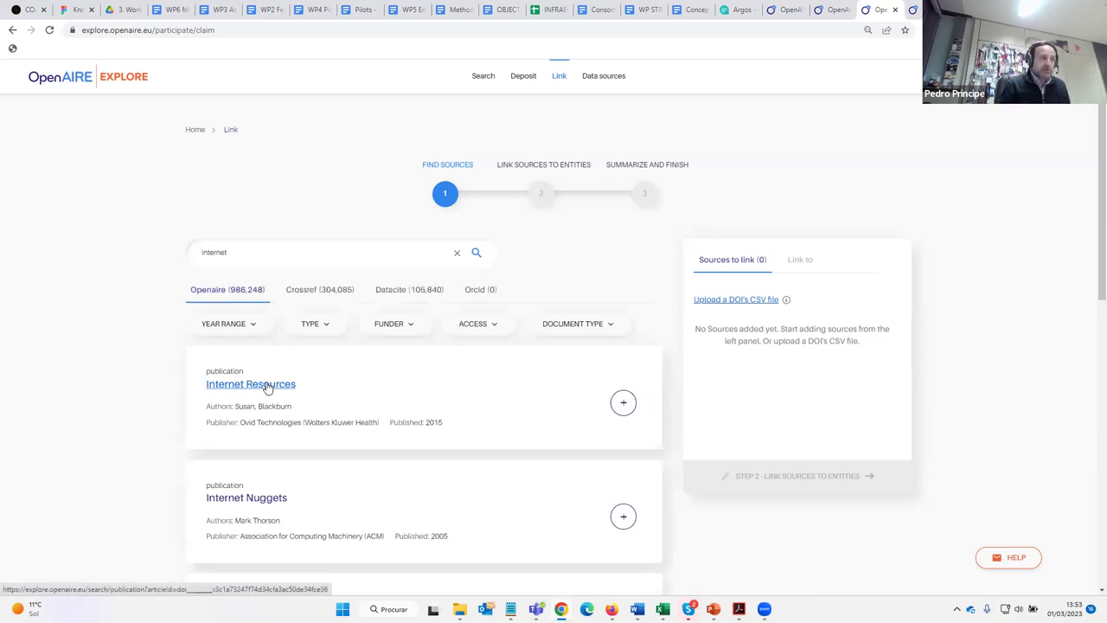
click(622, 404)
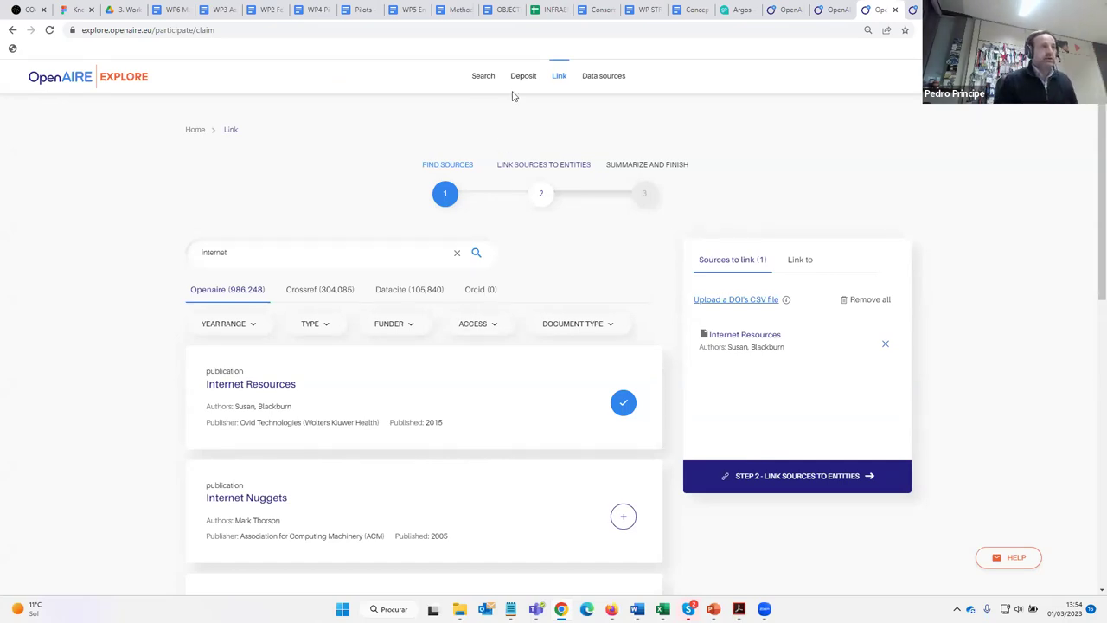
Step: Switch to the PowerPoint slide show and advance to the "Common doubts using the Dashboard" slide
mouse_move(564, 90)
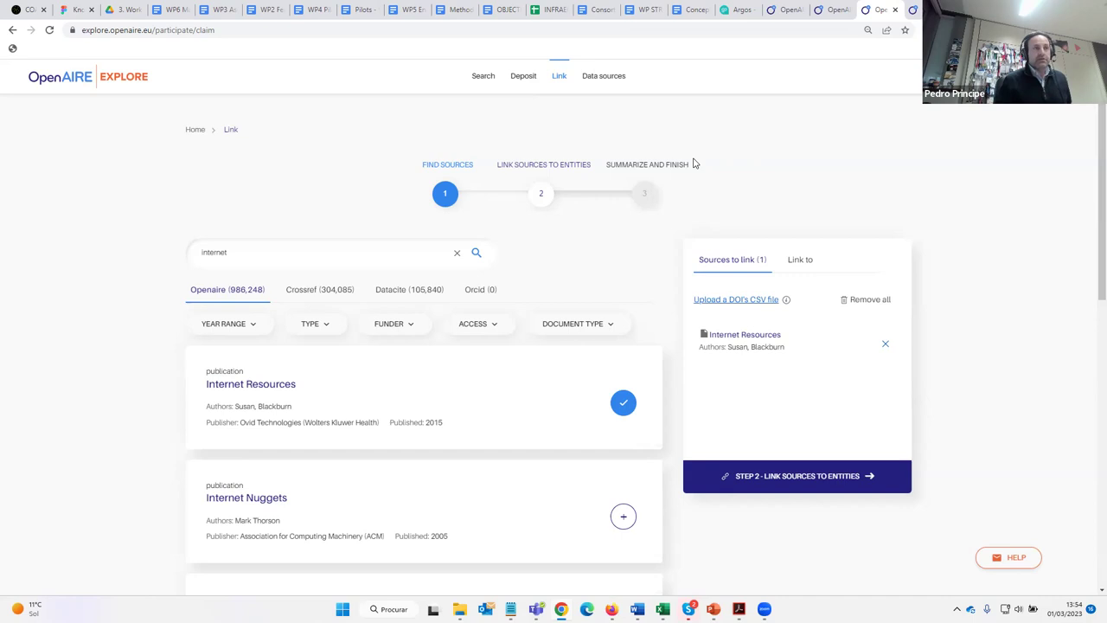
mouse_move(624, 78)
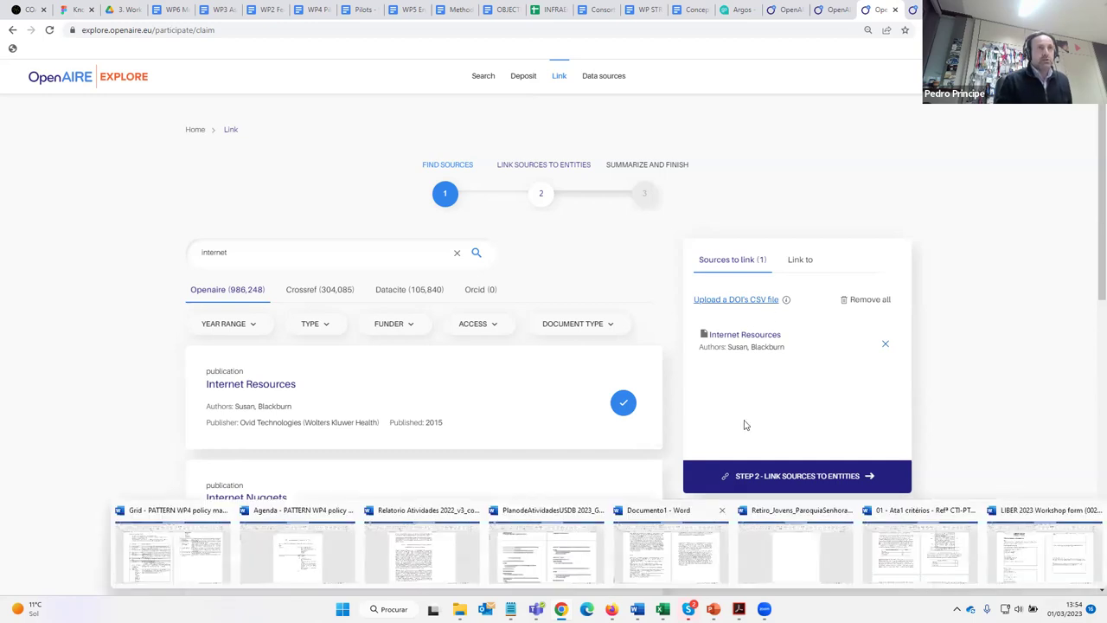
mouse_move(712, 609)
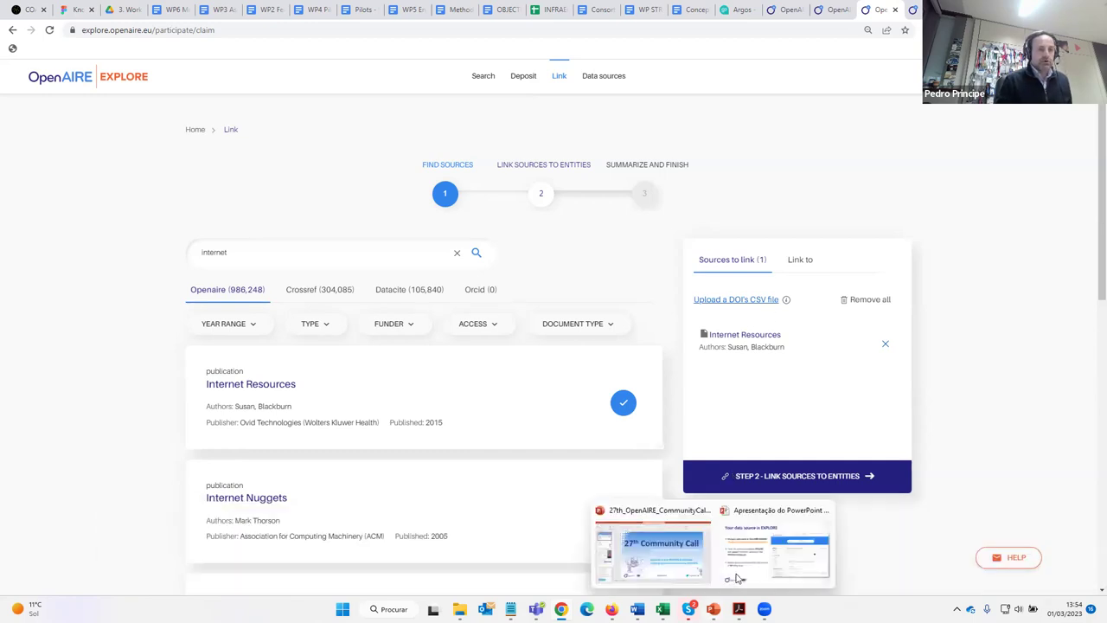
click(772, 546)
key(Right)
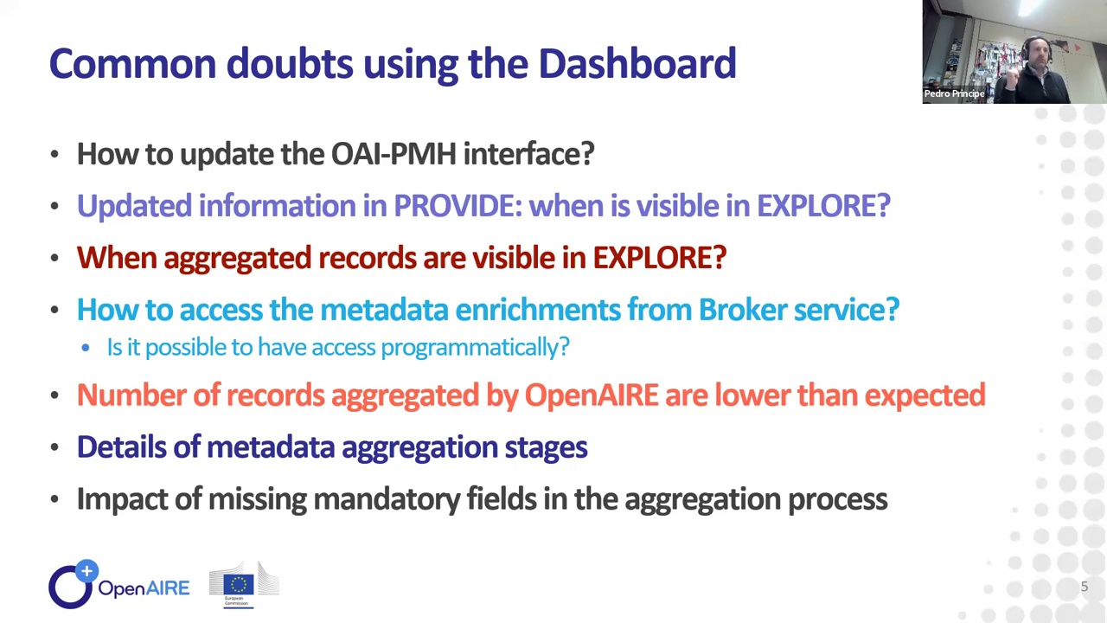
Step: Switch back to Chrome, bring up the RepositoriUM dashboard in OpenAIRE PROVIDE and try to open its update page
key(alt+Tab)
key(alt+Tab)
key(alt+Tab)
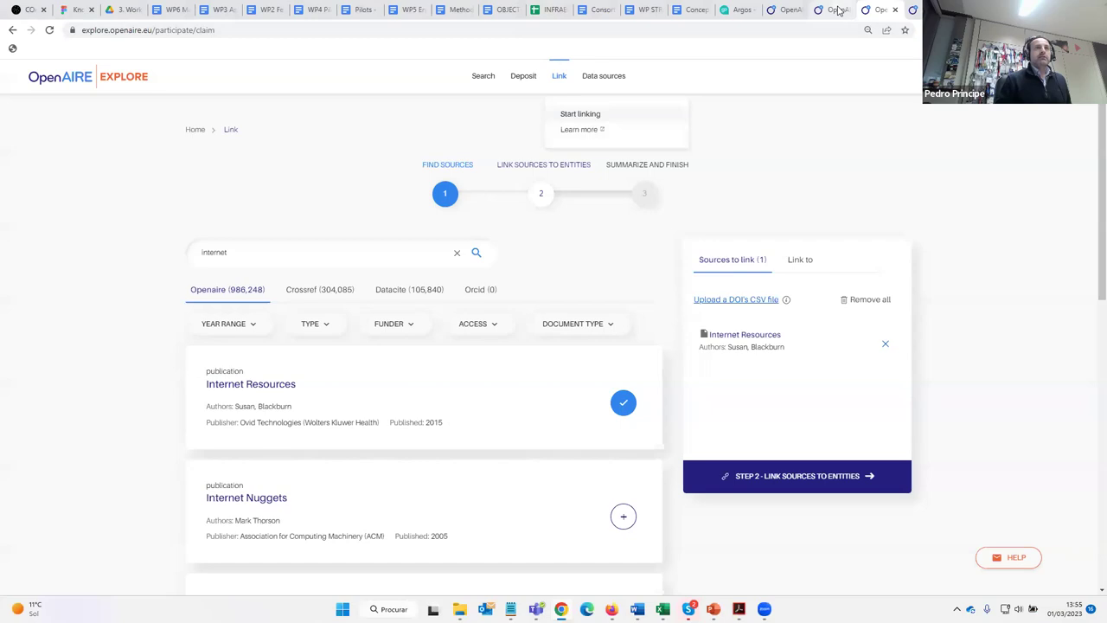
click(837, 9)
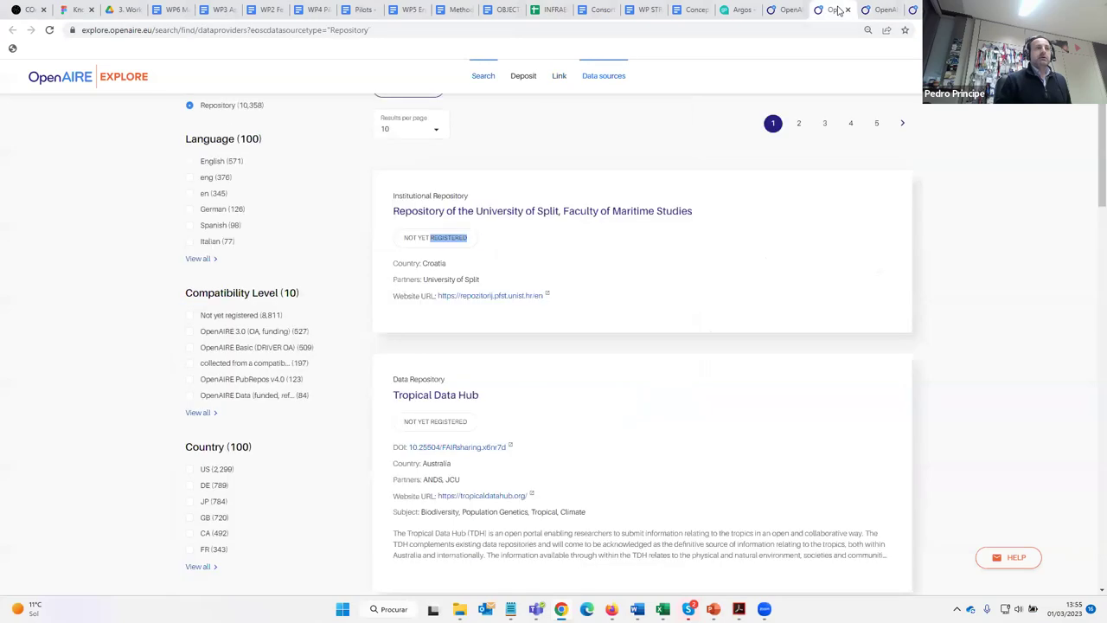
click(794, 10)
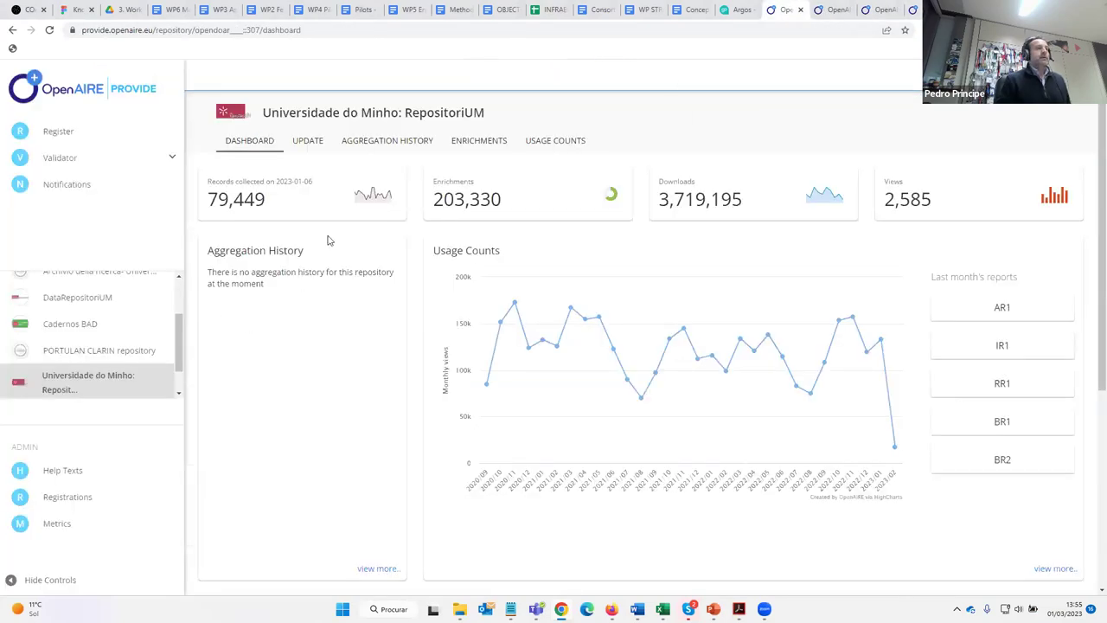
click(307, 144)
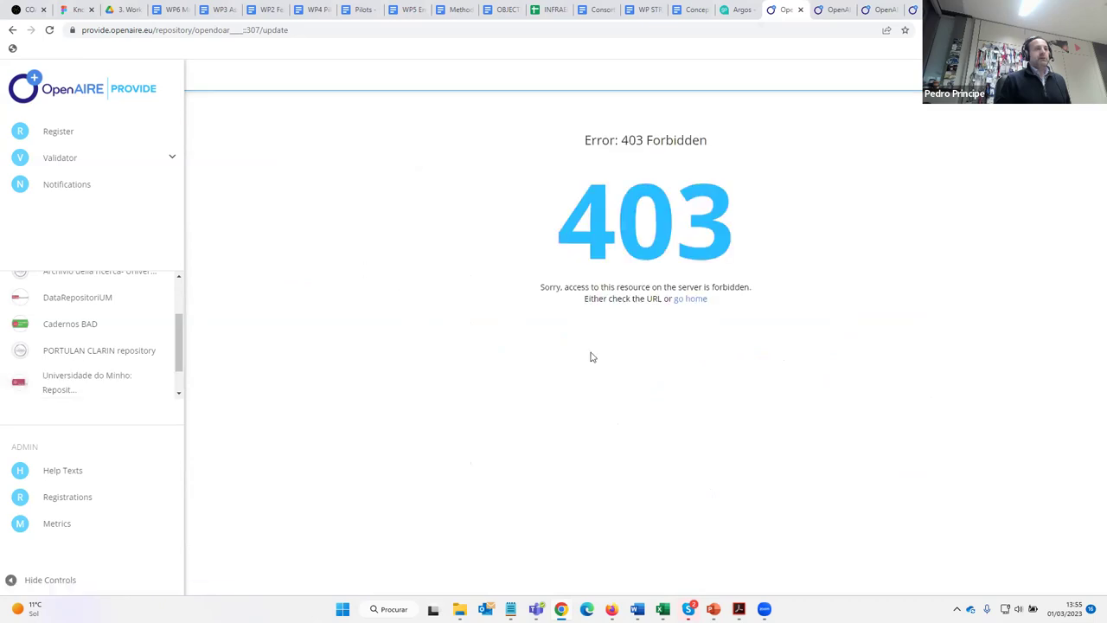
Step: Load the provide.openaire.eu home page and sign in to the PROVIDE dashboard
click(287, 30)
key(Return)
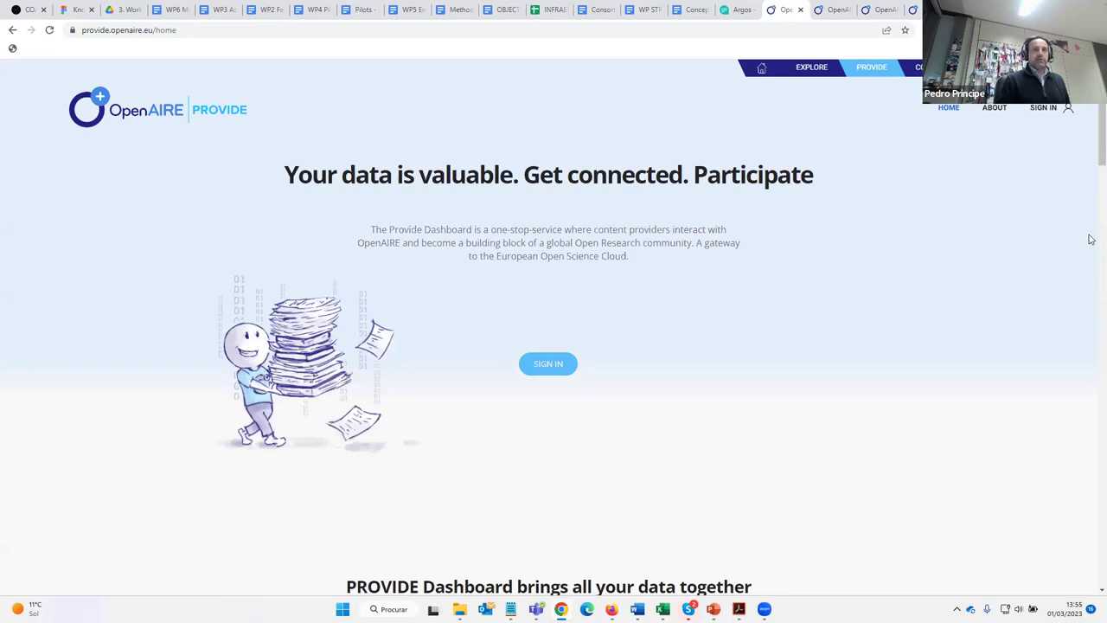
click(1040, 110)
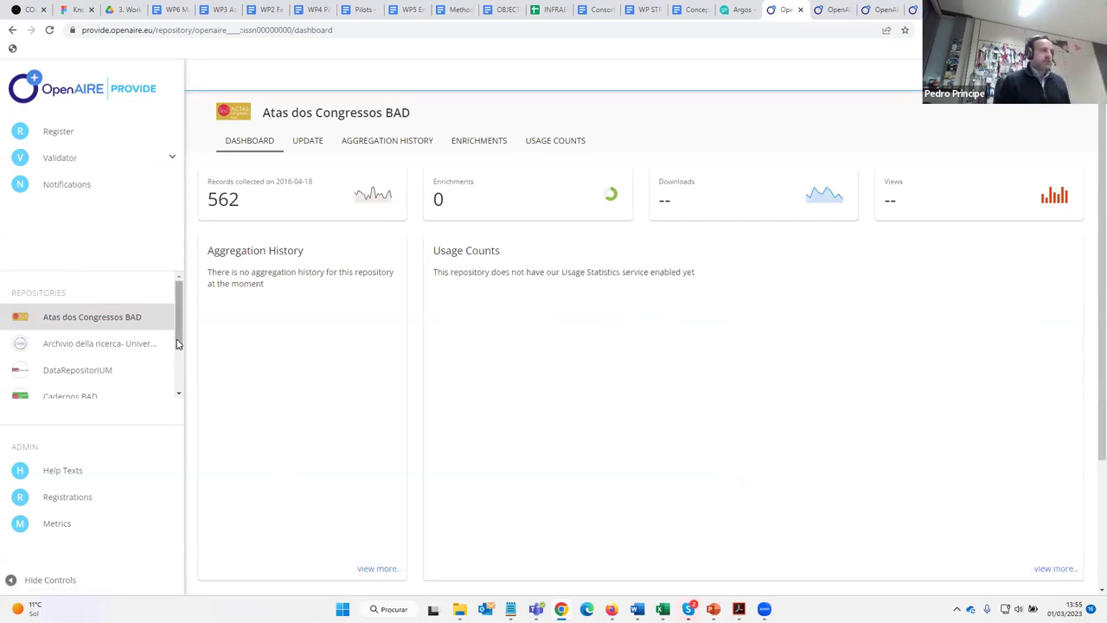
Step: Select the Universidade do Minho: RepositoriUM repository and open its update page
drag(179, 333, 174, 406)
click(69, 375)
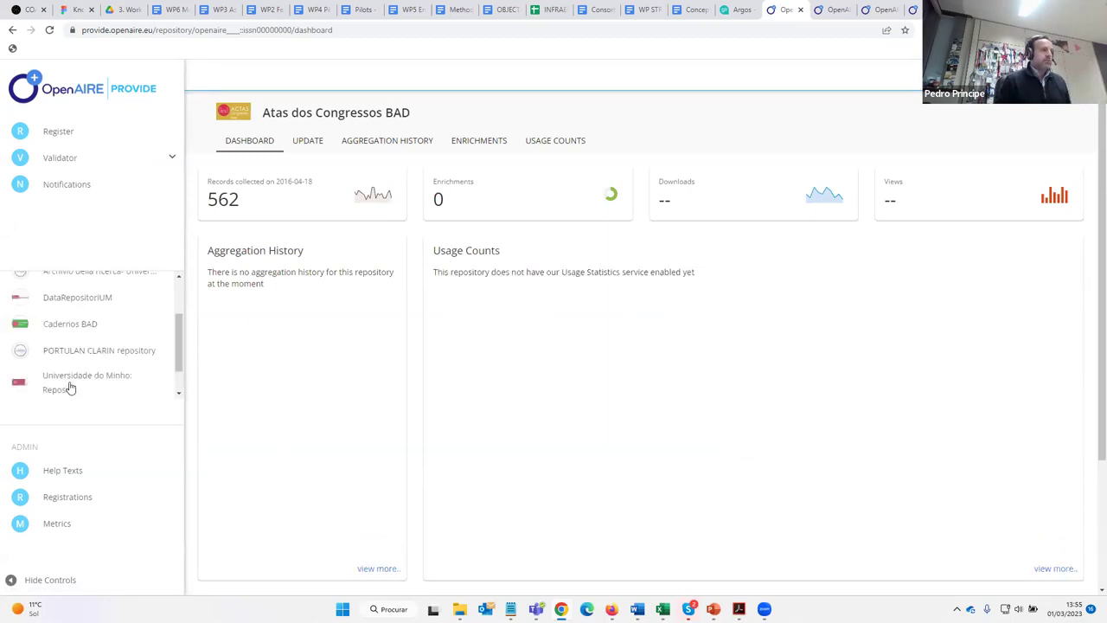
click(69, 387)
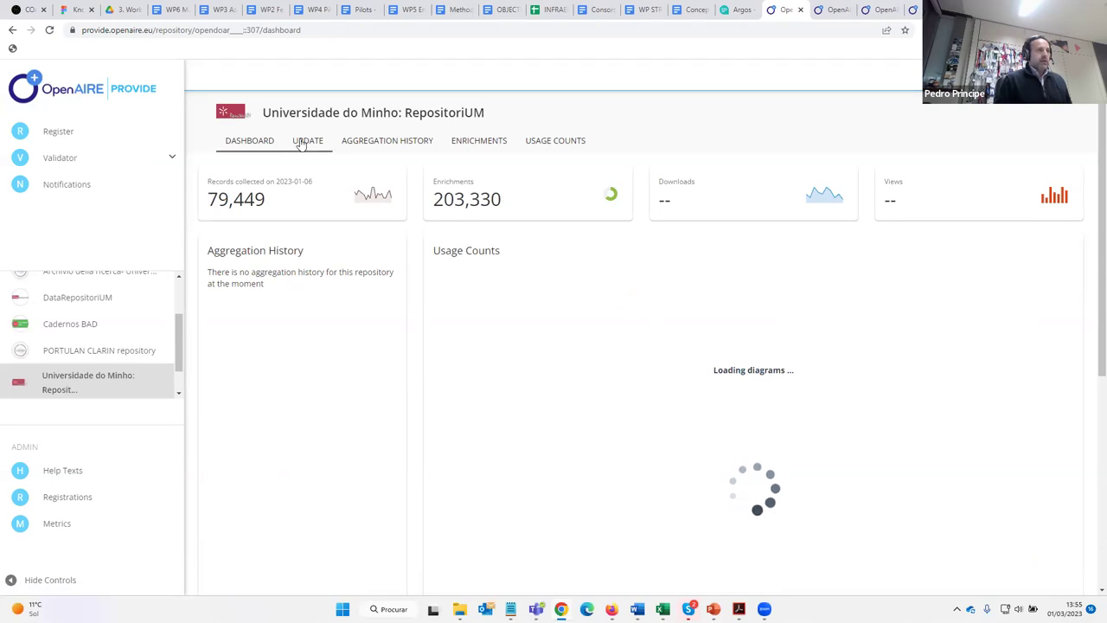
click(304, 143)
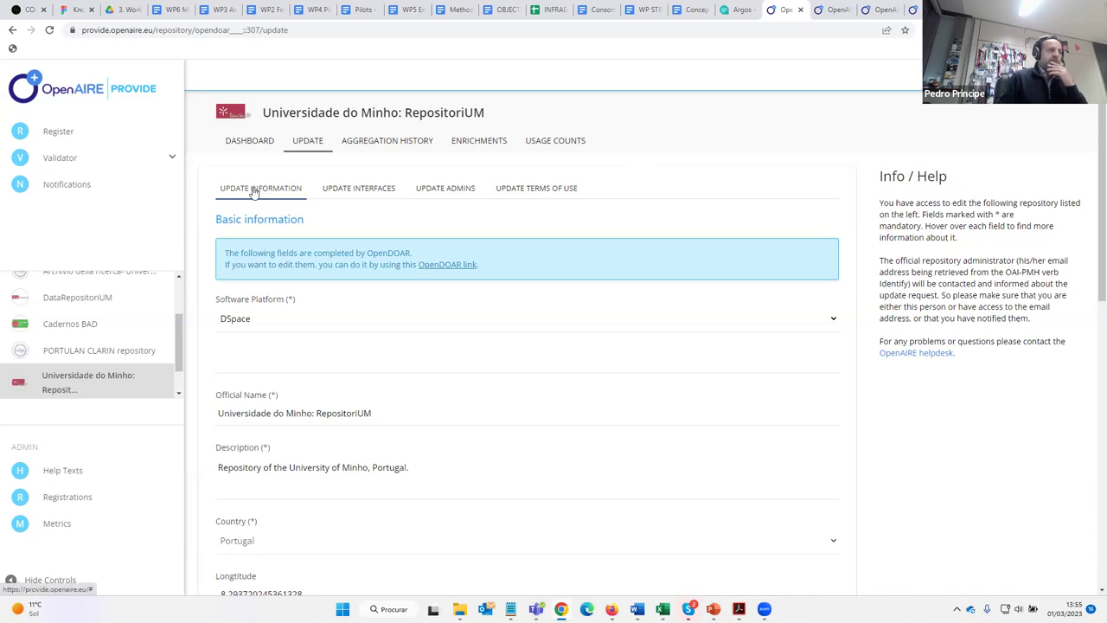
Step: View the repository's admins and examine the OAI-PMH URLs and compatibility settings of its interfaces, down to the option for adding a new one
click(353, 189)
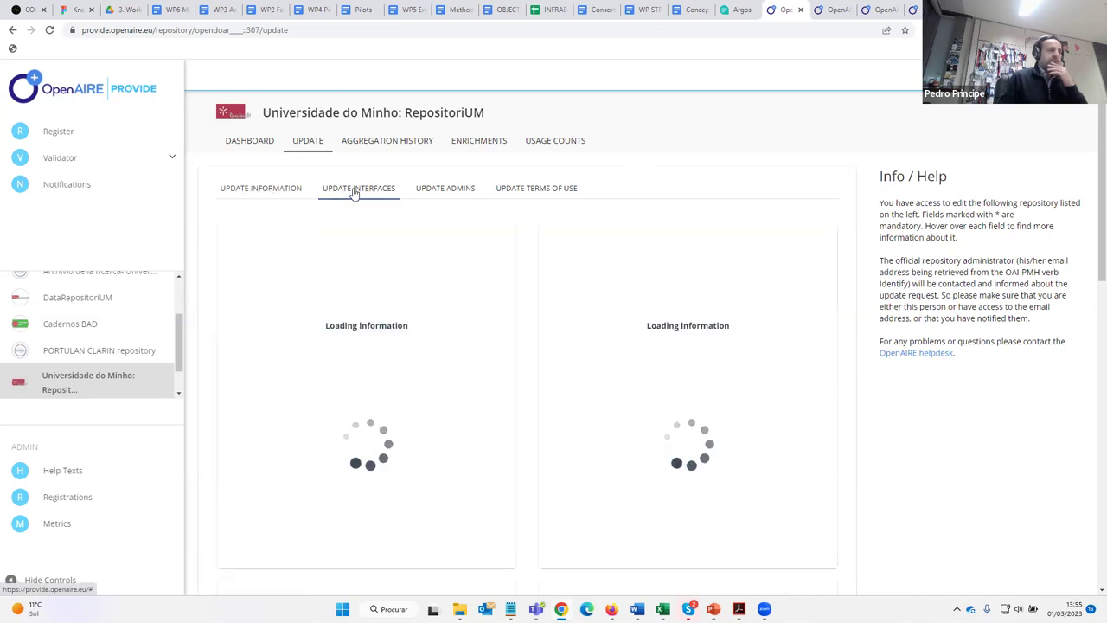
click(438, 189)
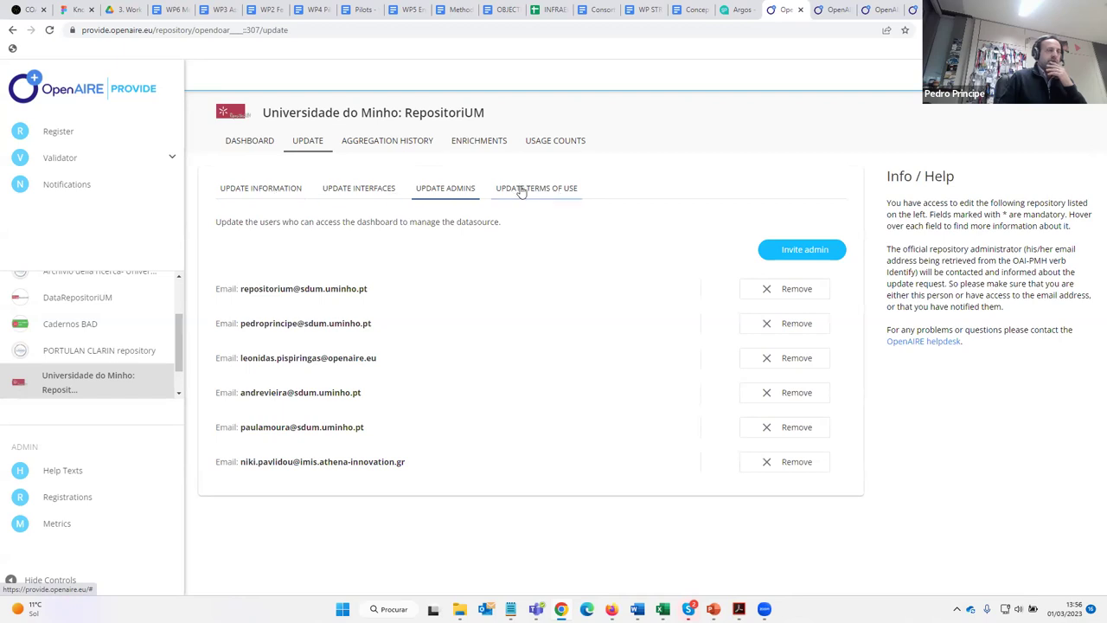
click(329, 192)
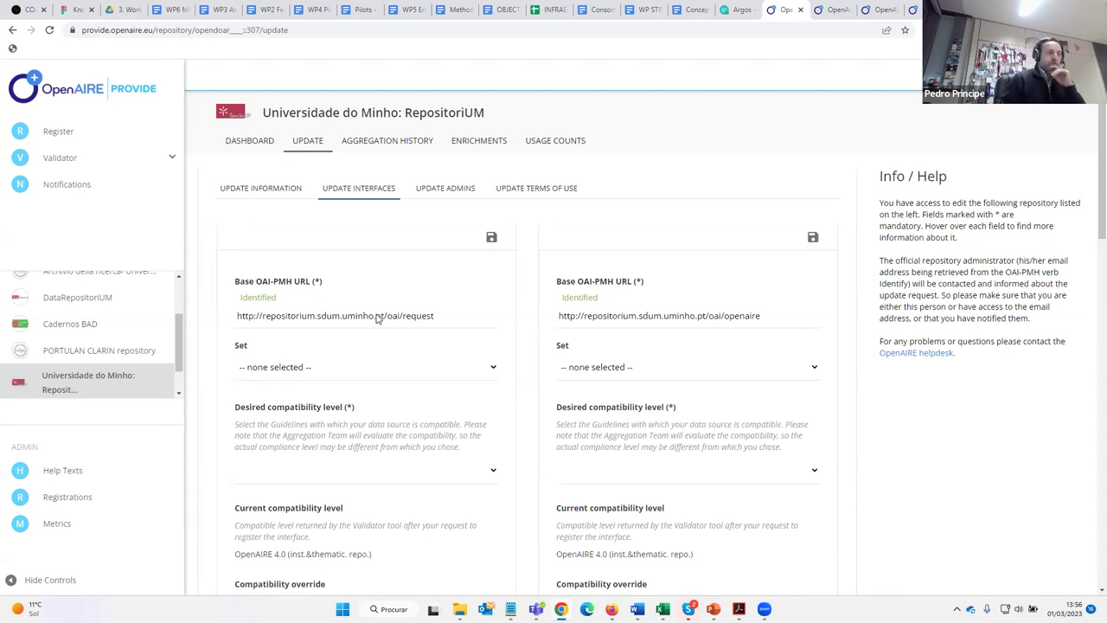
scroll(417, 363, down, 5)
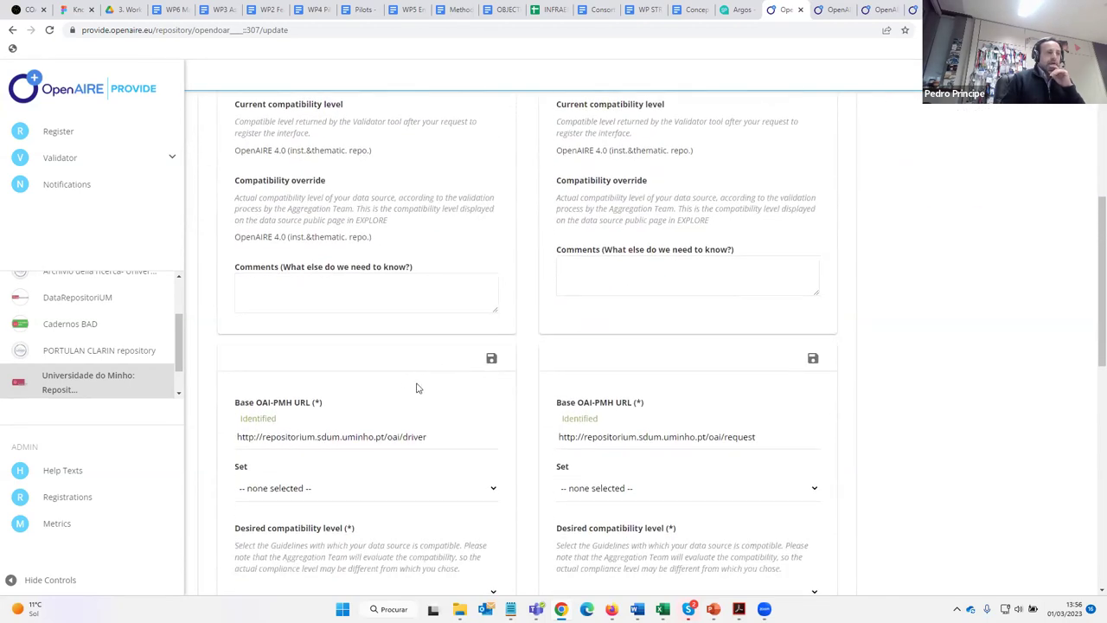
scroll(432, 389, down, 8)
scroll(447, 421, down, 1)
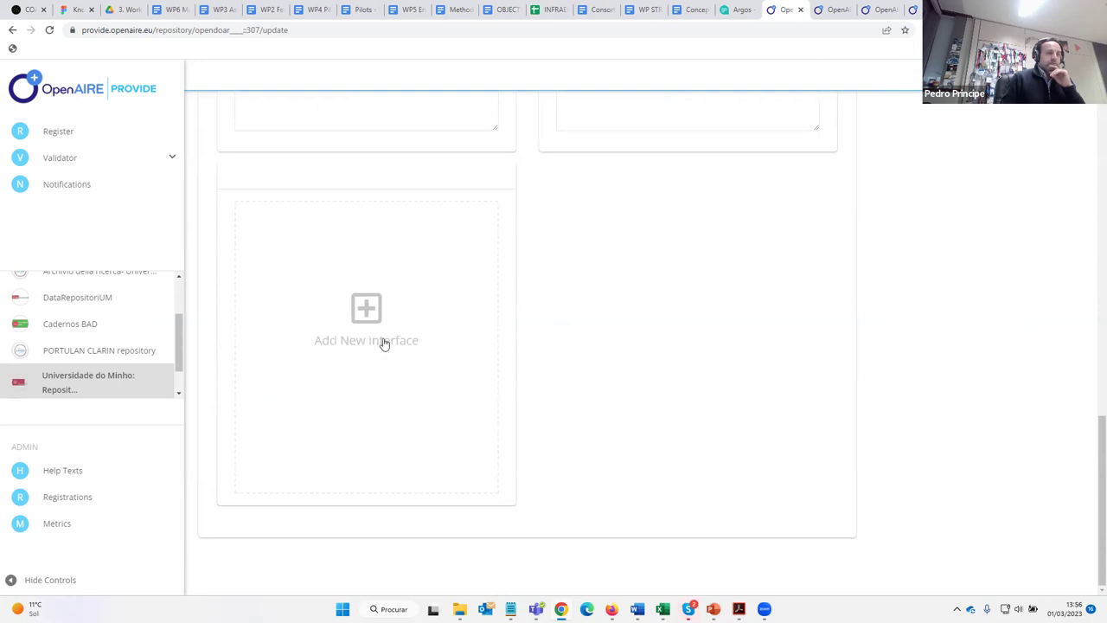
scroll(358, 333, up, 5)
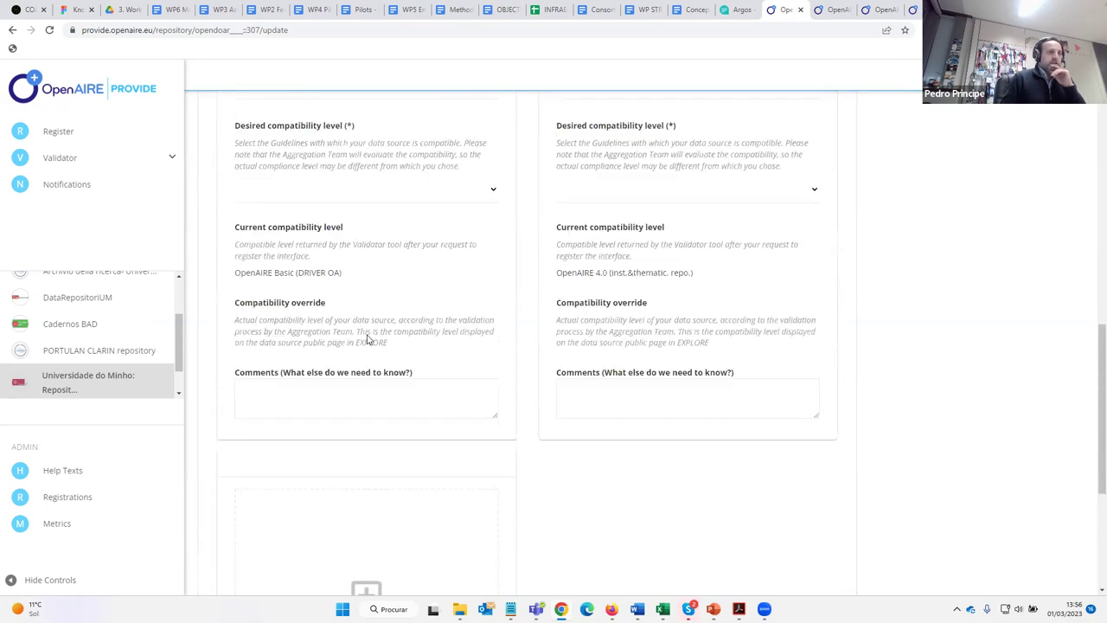
scroll(383, 337, up, 3)
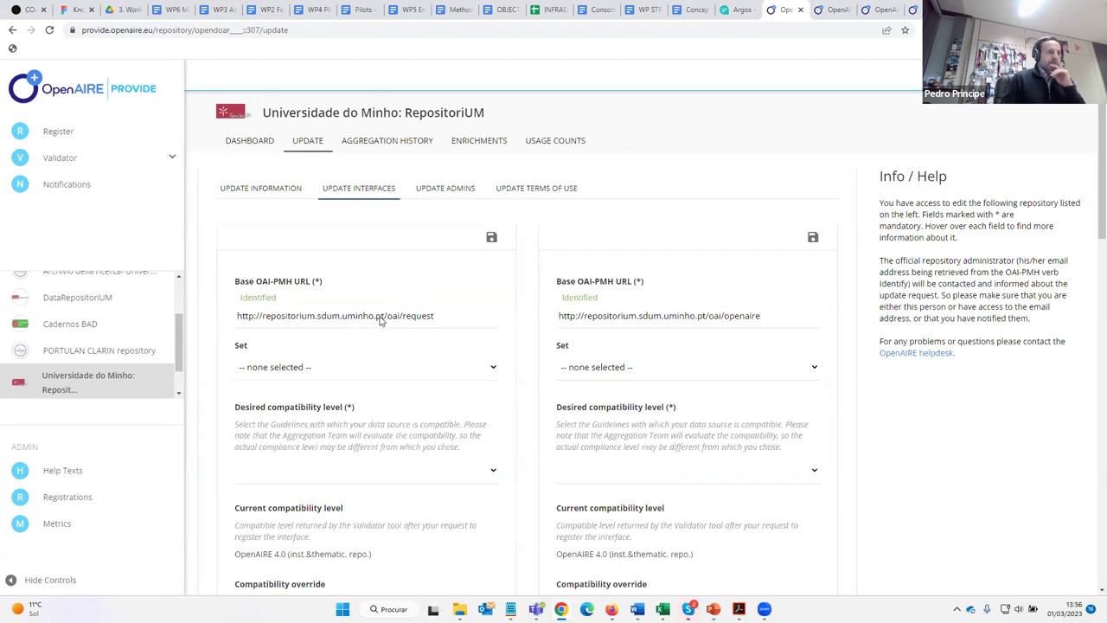
Step: Look through the desired compatibility level options for the first OAI-PMH interface, leaving the selection as it is
scroll(380, 320, down, 3)
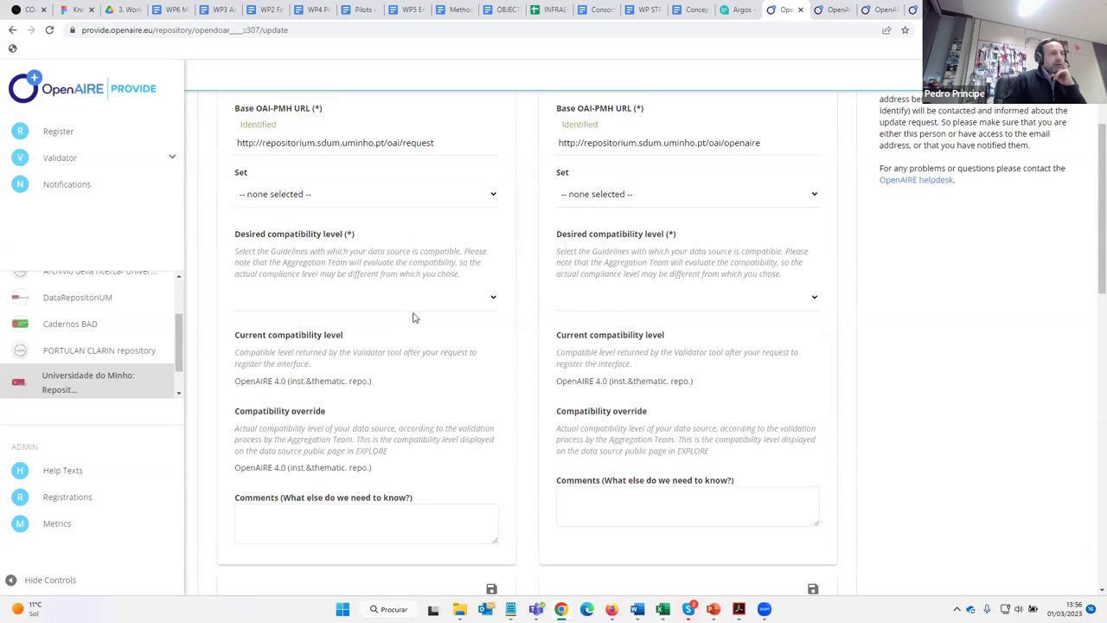
click(412, 298)
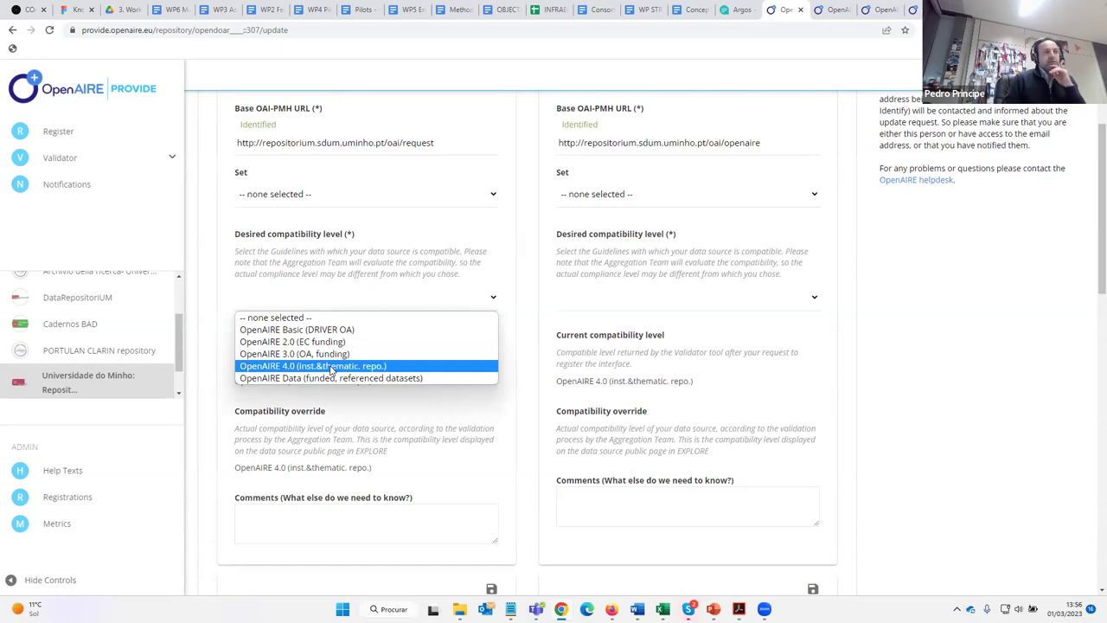
scroll(937, 369, up, 3)
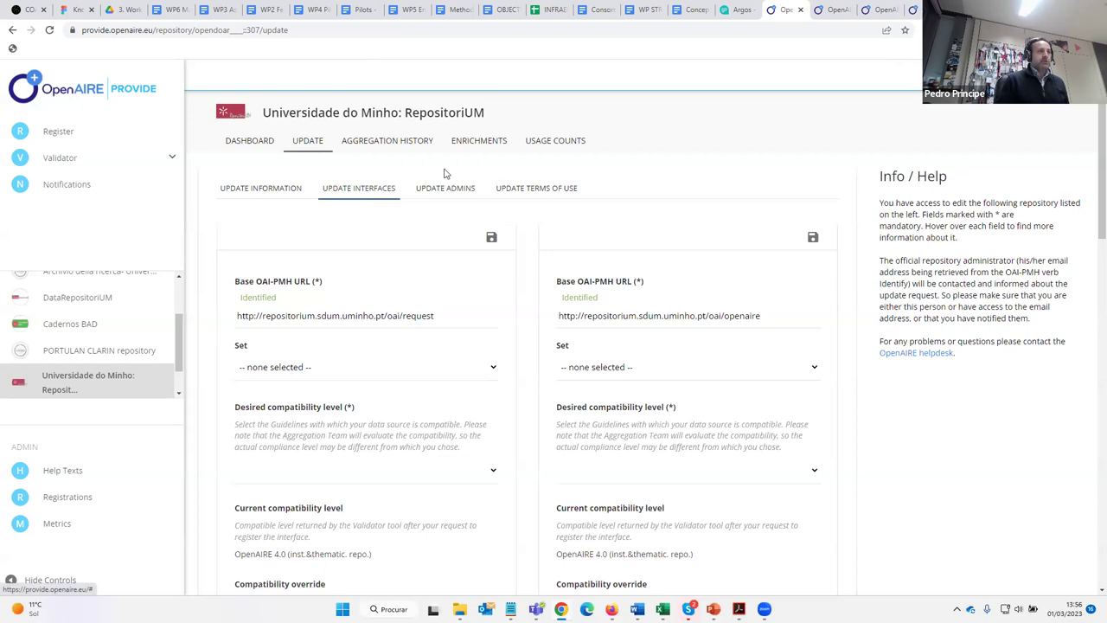
Step: Review the repository's basic information fields and the list of admins who can manage the datasource
click(284, 190)
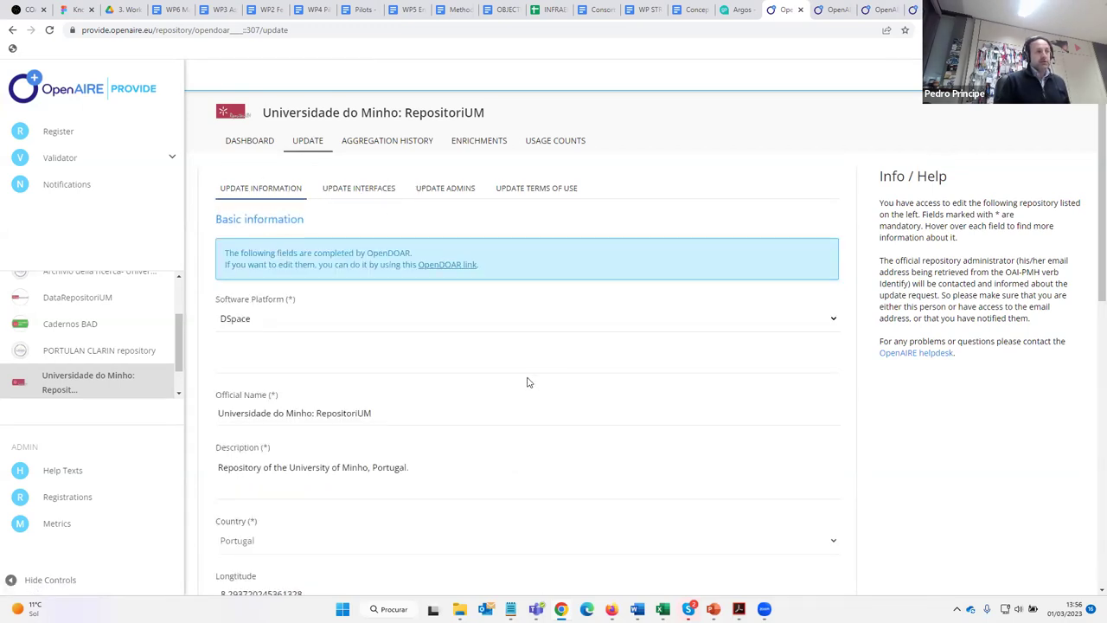
scroll(522, 380, down, 1)
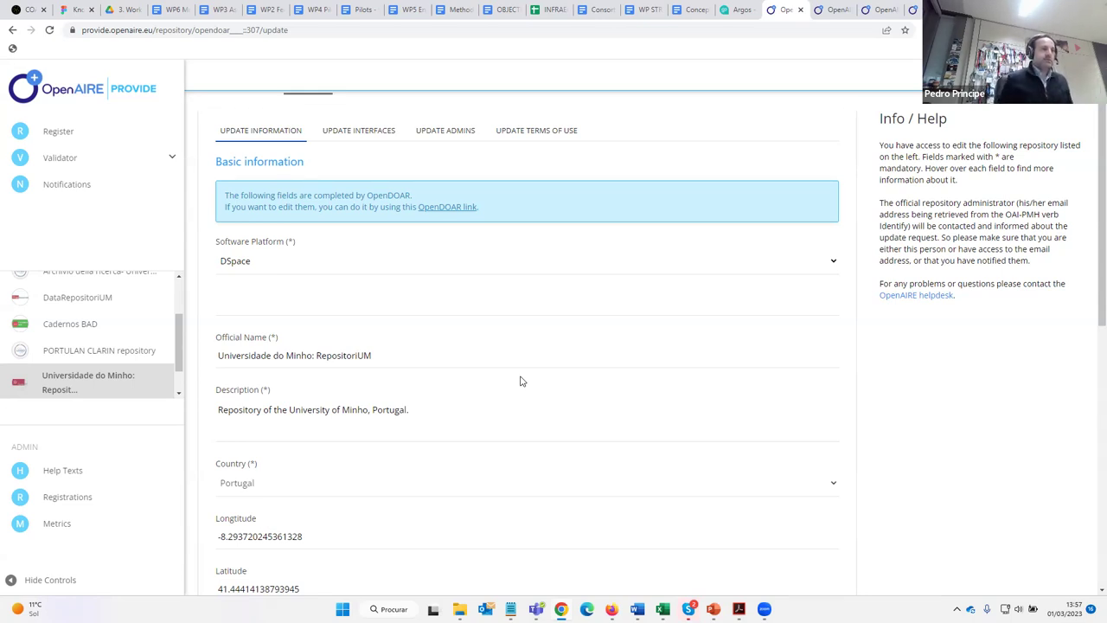
scroll(520, 381, up, 1)
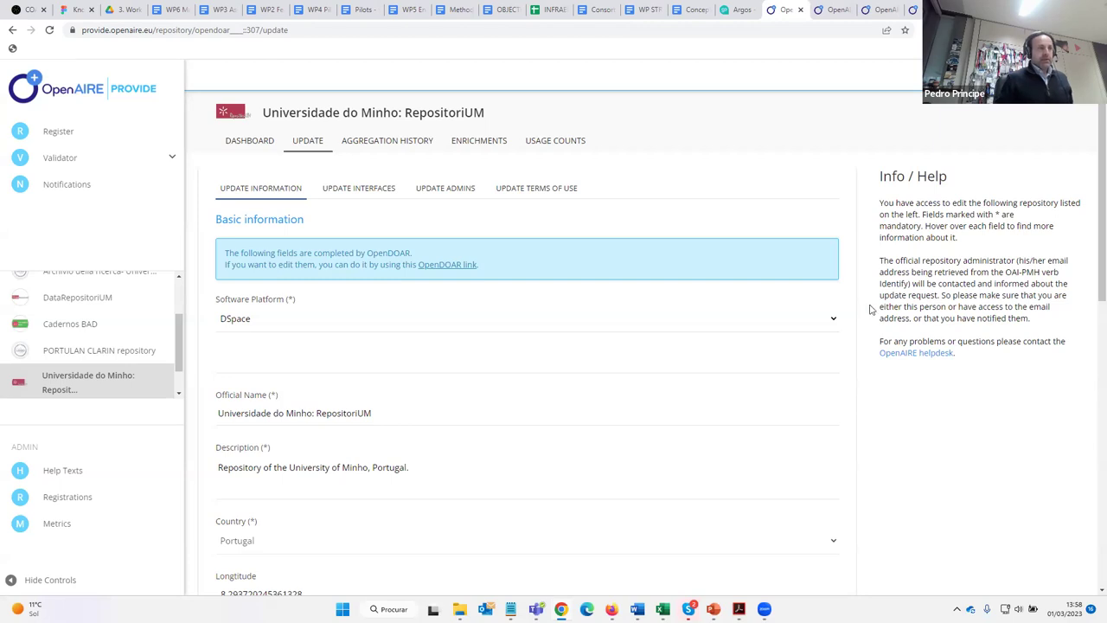
click(362, 192)
click(261, 189)
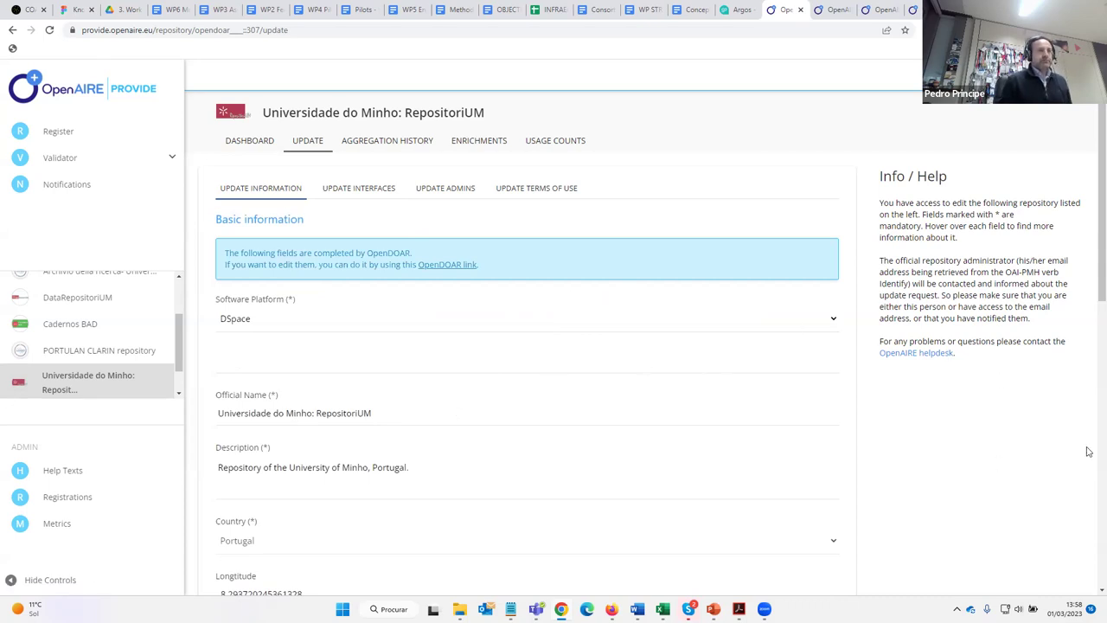
click(478, 200)
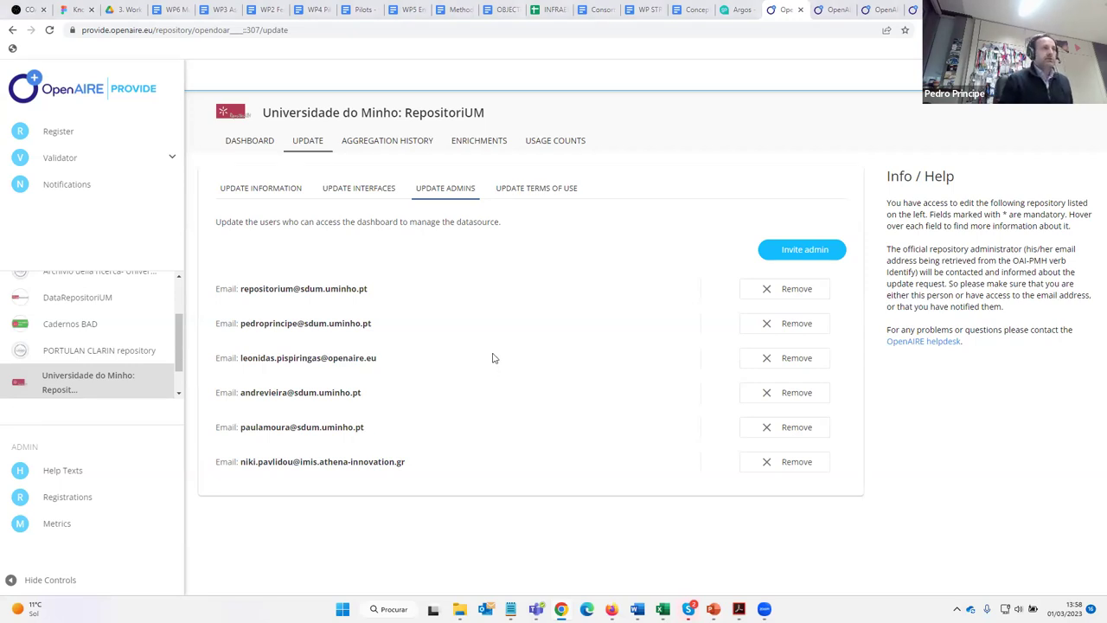
Step: Switch to the PowerPoint slide "Common doubts using the Dashboard" and back to the RepositoriUM page in Chrome
key(alt+Tab)
key(alt+Tab)
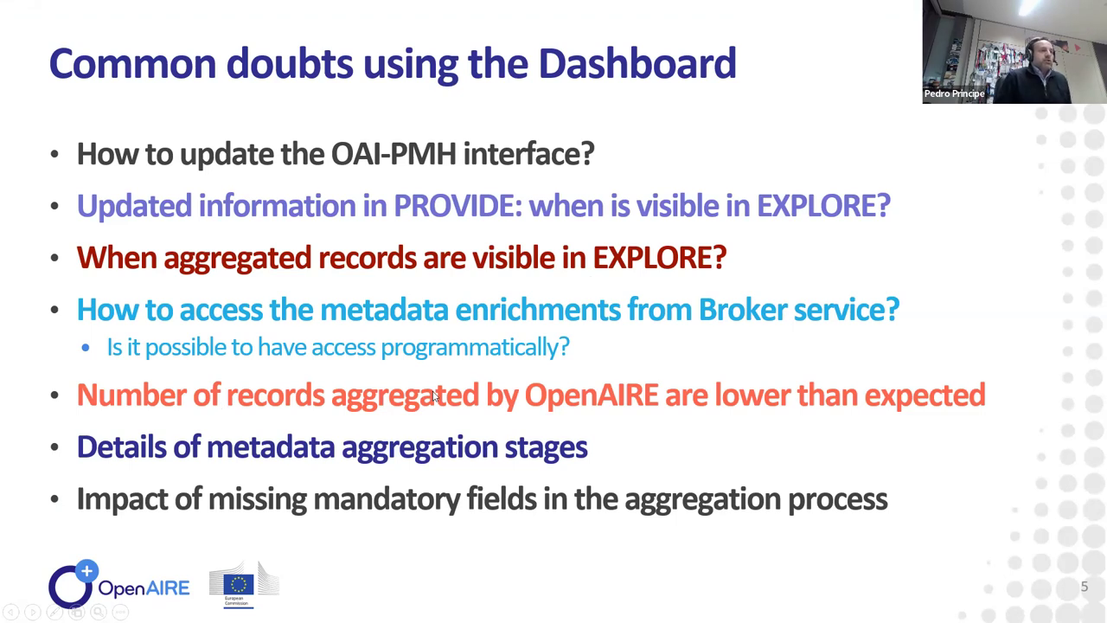
key(alt+Tab)
key(alt+Tab)
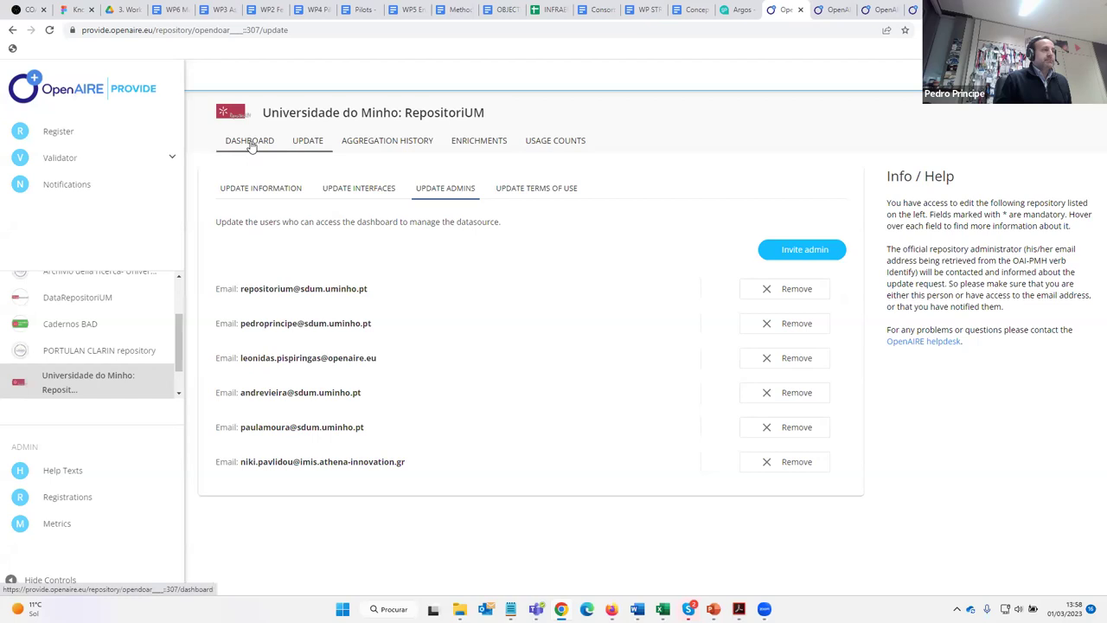
Step: Open RepositoriUM's aggregation history and examine the collect and transform stages down to the indexed version
click(403, 142)
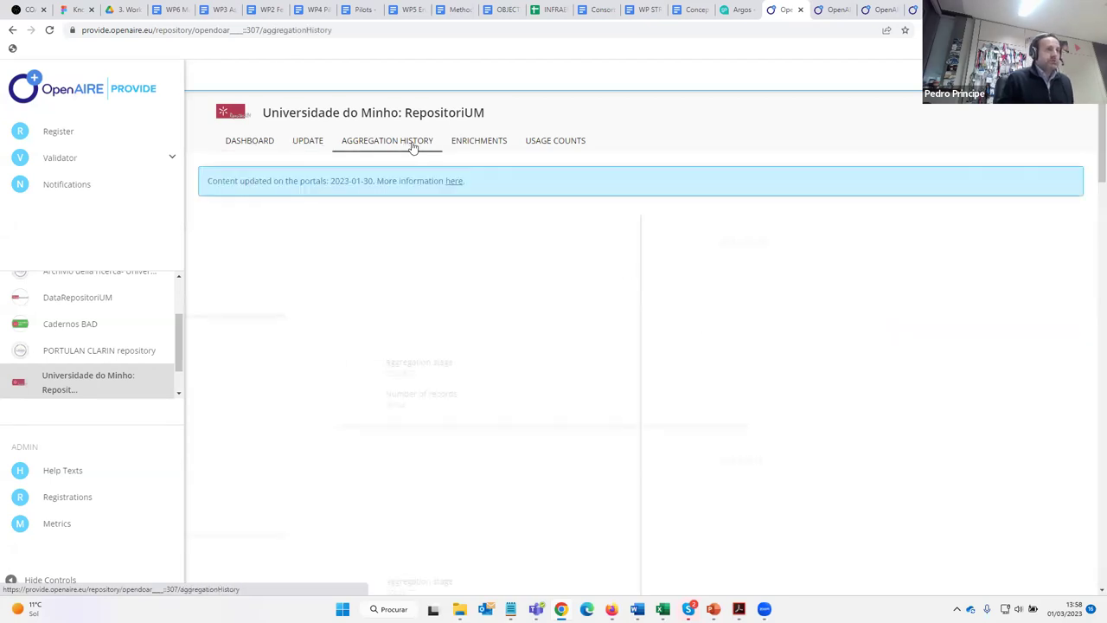
scroll(584, 343, down, 3)
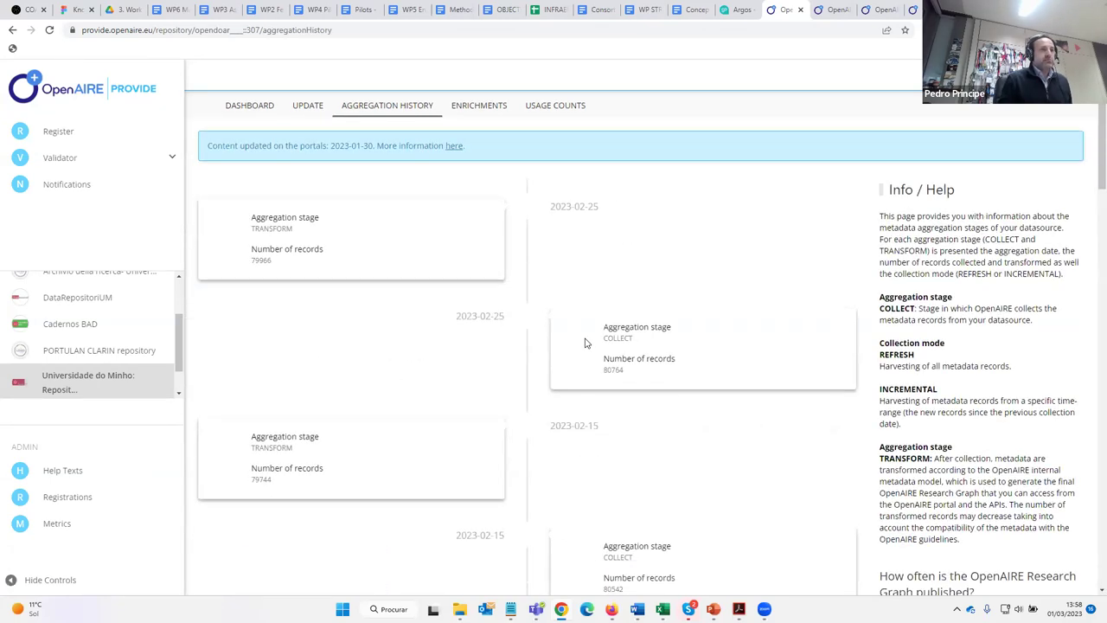
scroll(584, 342, down, 7)
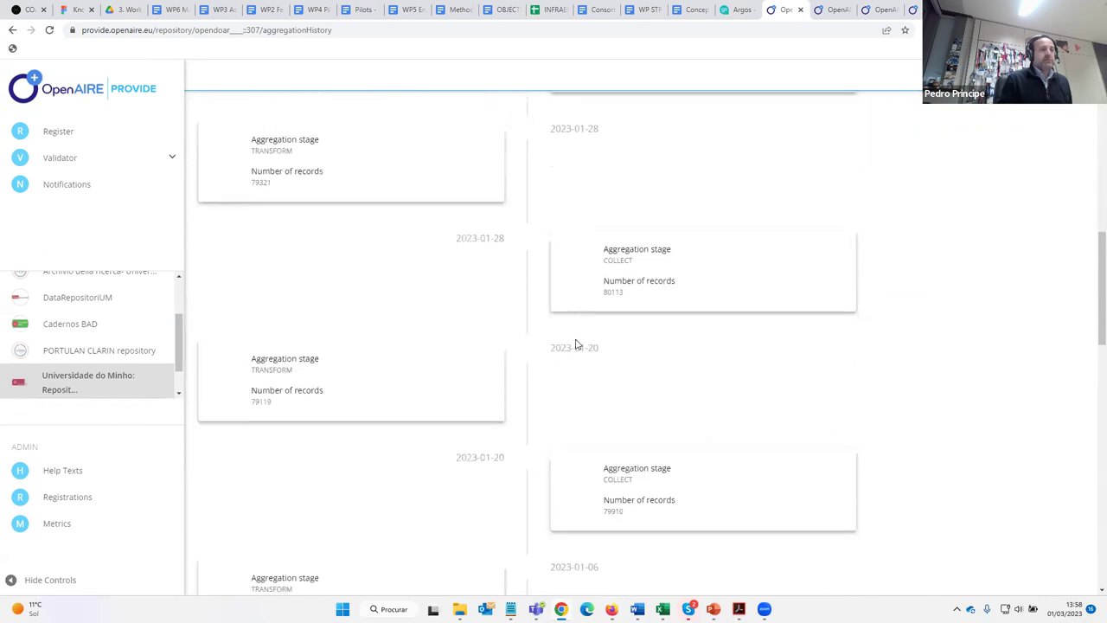
scroll(576, 343, down, 2)
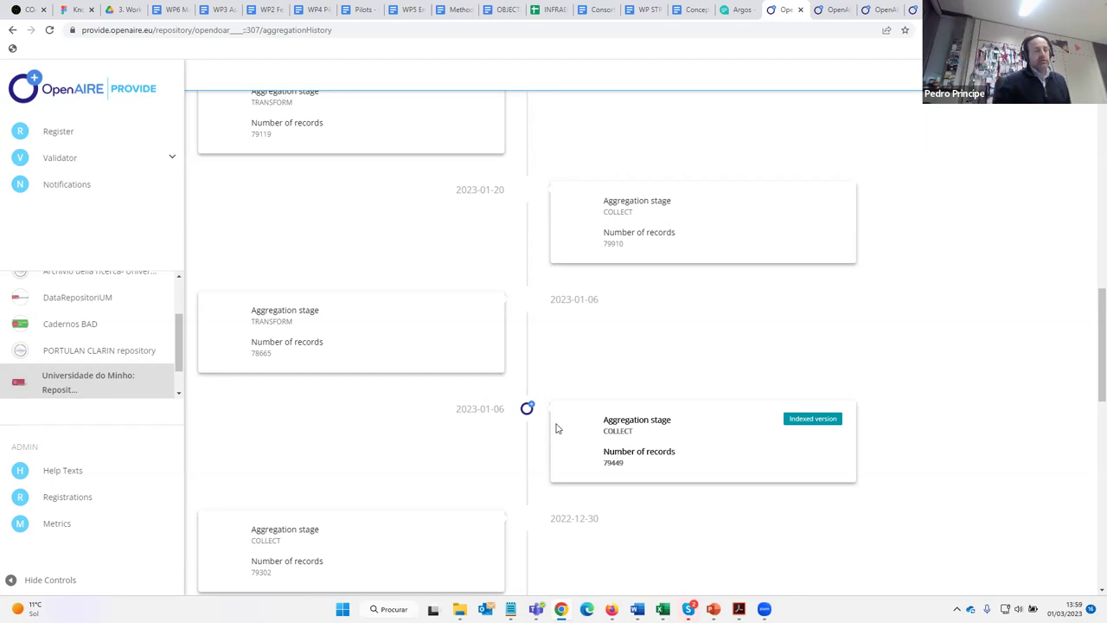
scroll(557, 428, down, 1)
scroll(557, 428, down, 3)
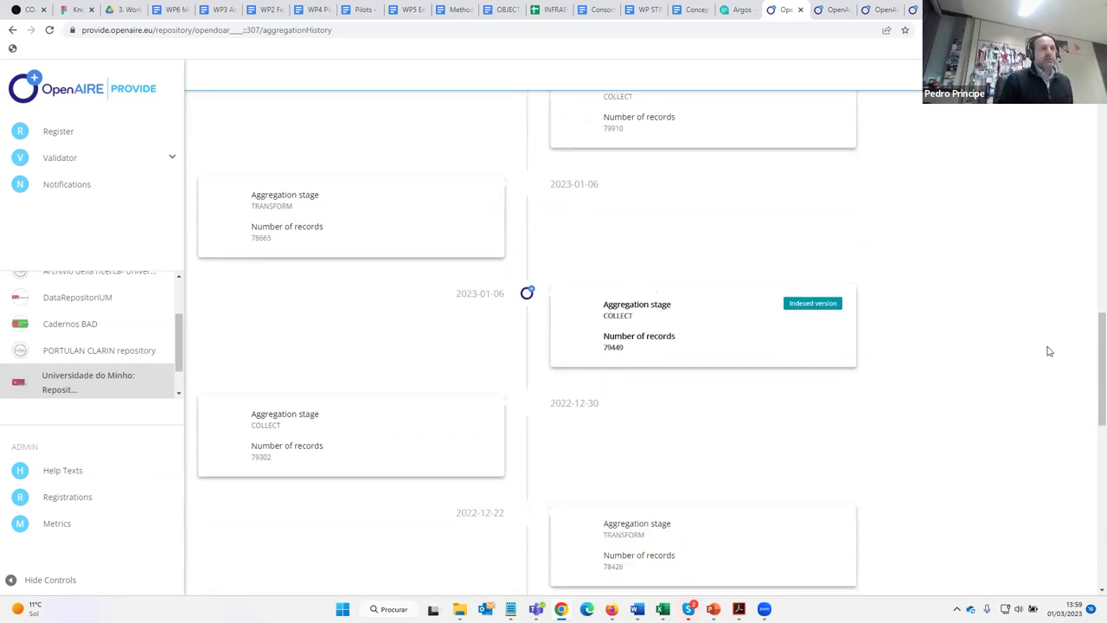
drag(1095, 391, 1095, 164)
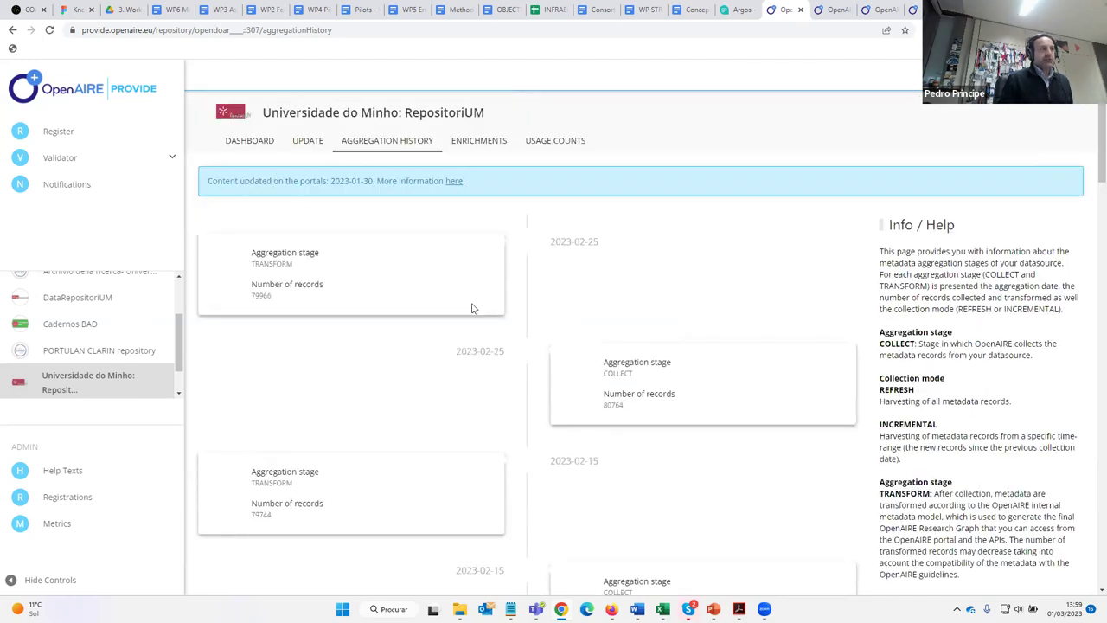
Step: Return to the repository's dashboard overview and highlight the Aggregation History heading and the text beneath it
click(256, 141)
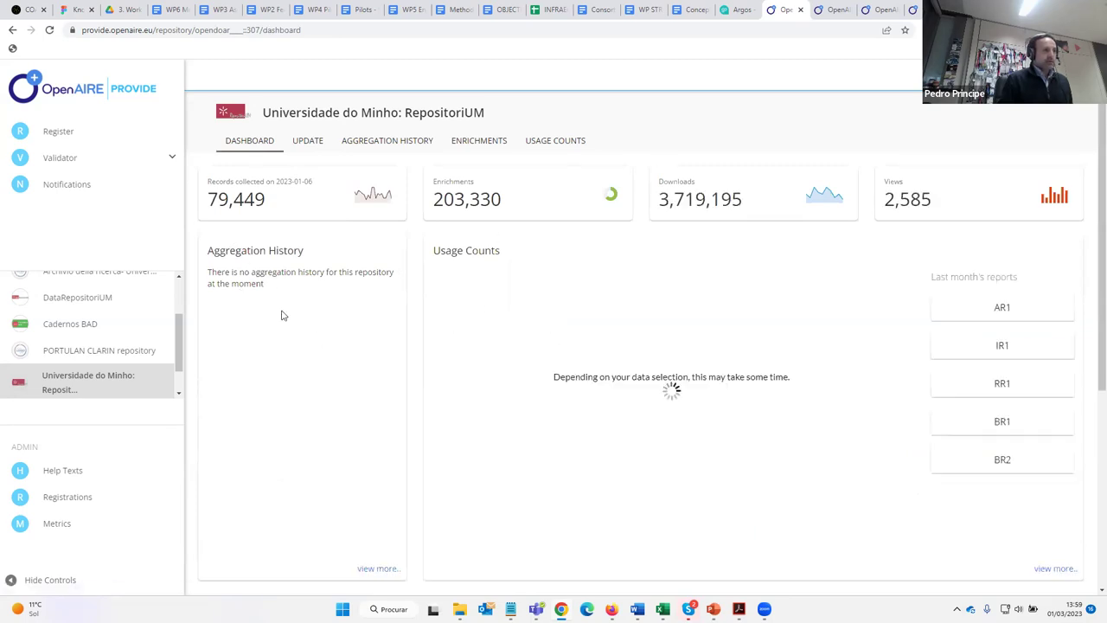
mouse_move(204, 251)
mouse_down()
mouse_move(292, 296)
mouse_move(208, 250)
mouse_up()
click(266, 285)
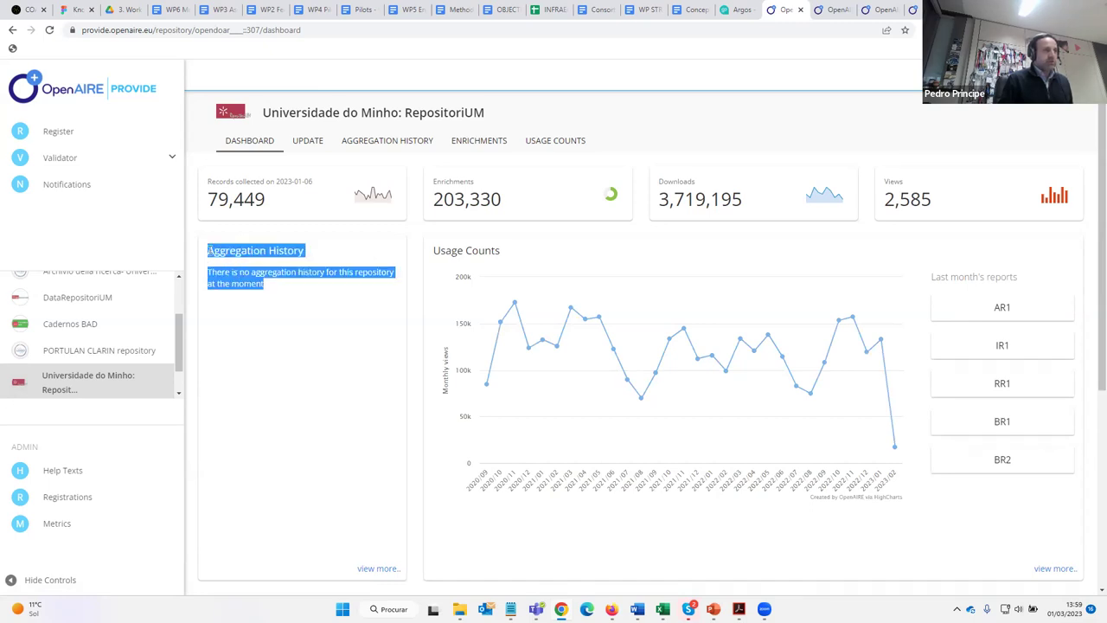
click(275, 292)
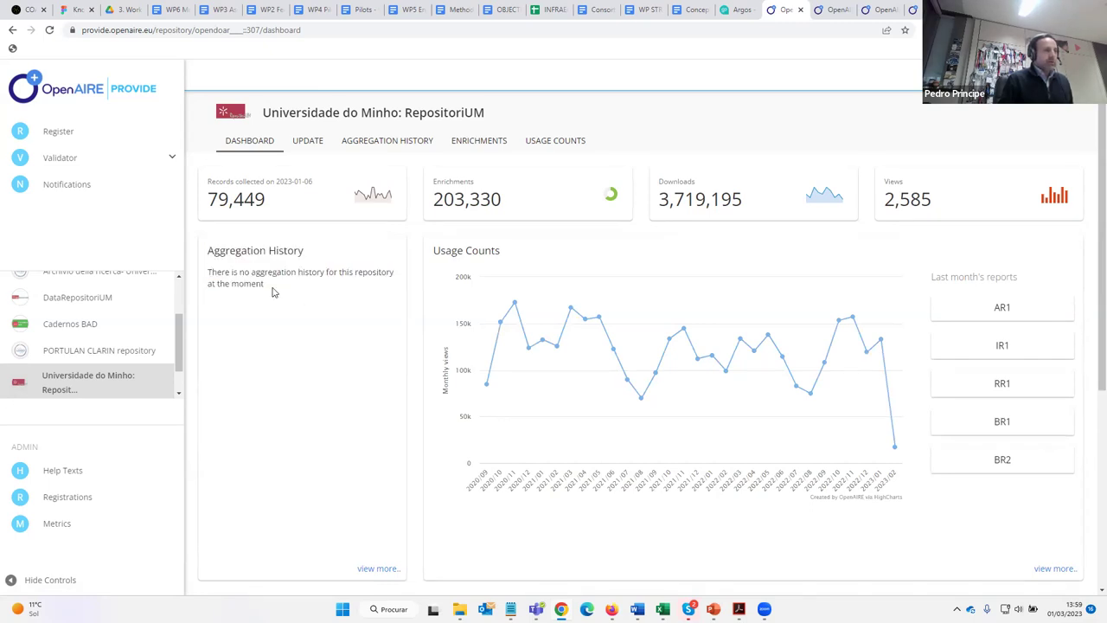
double_click(212, 250)
click(238, 270)
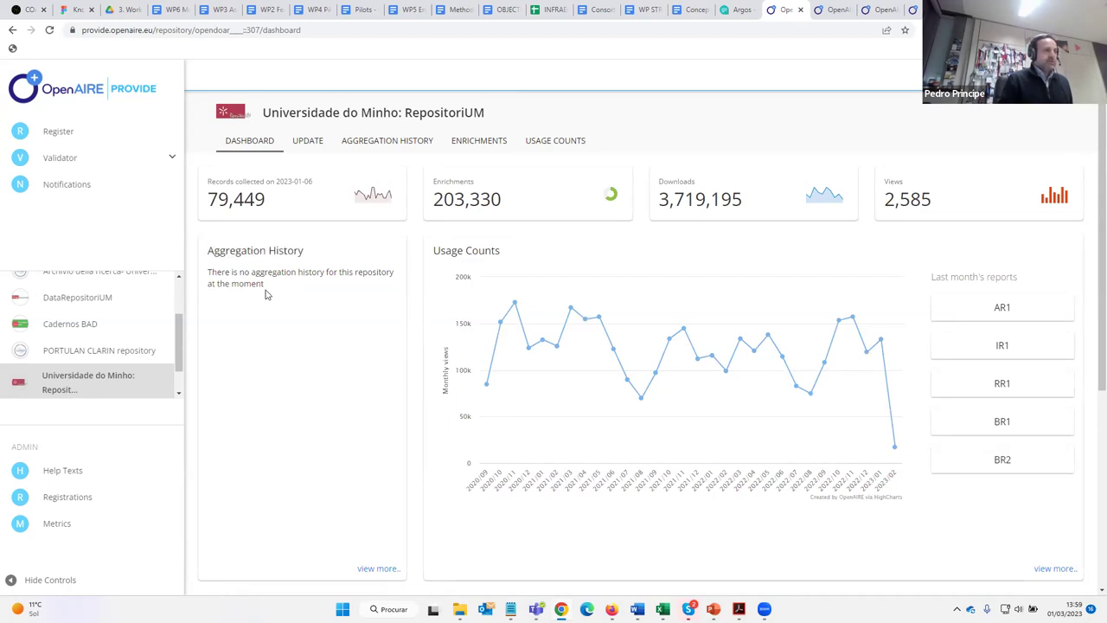
triple_click(210, 272)
shift+click(211, 251)
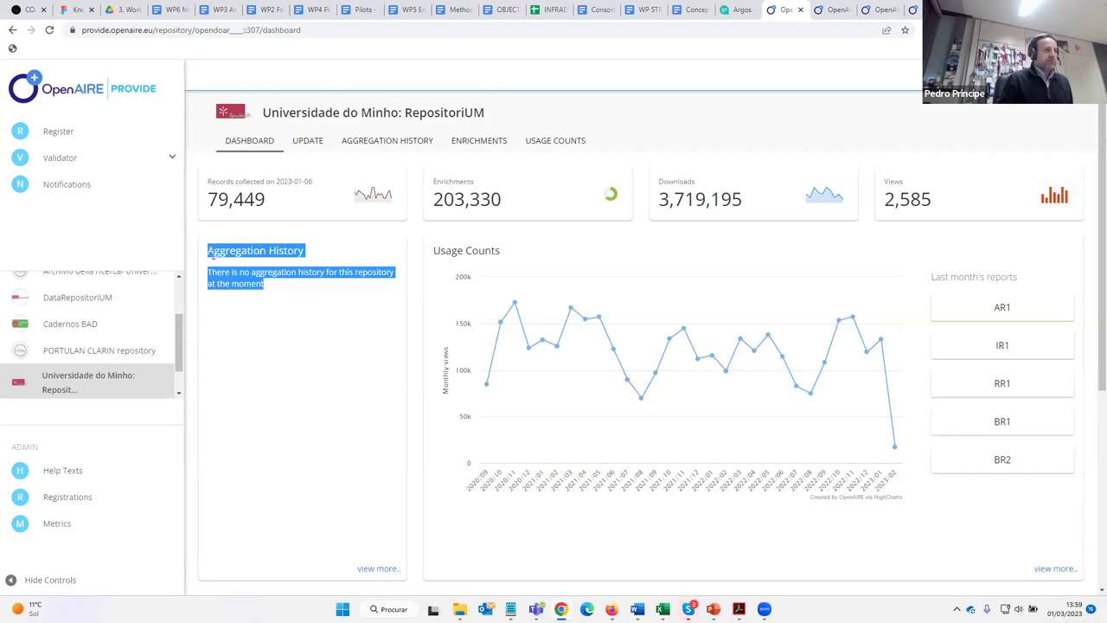
click(251, 268)
triple_click(249, 250)
click(251, 281)
triple_click(250, 282)
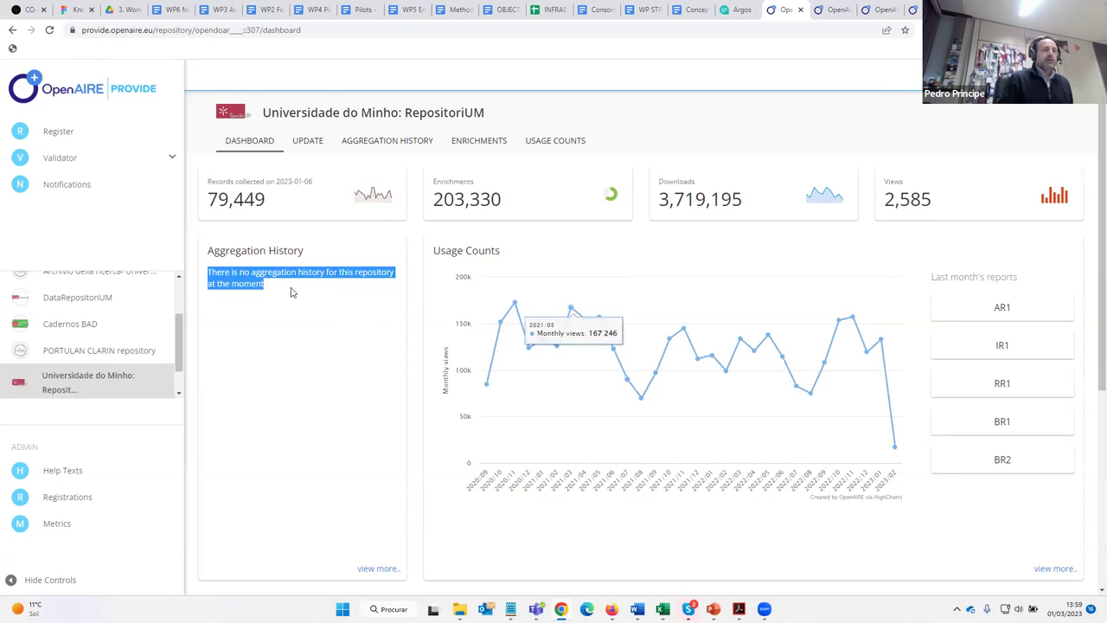
Step: Compare the full aggregation history with the dashboard's Aggregation History summary, ending on the full history
click(385, 142)
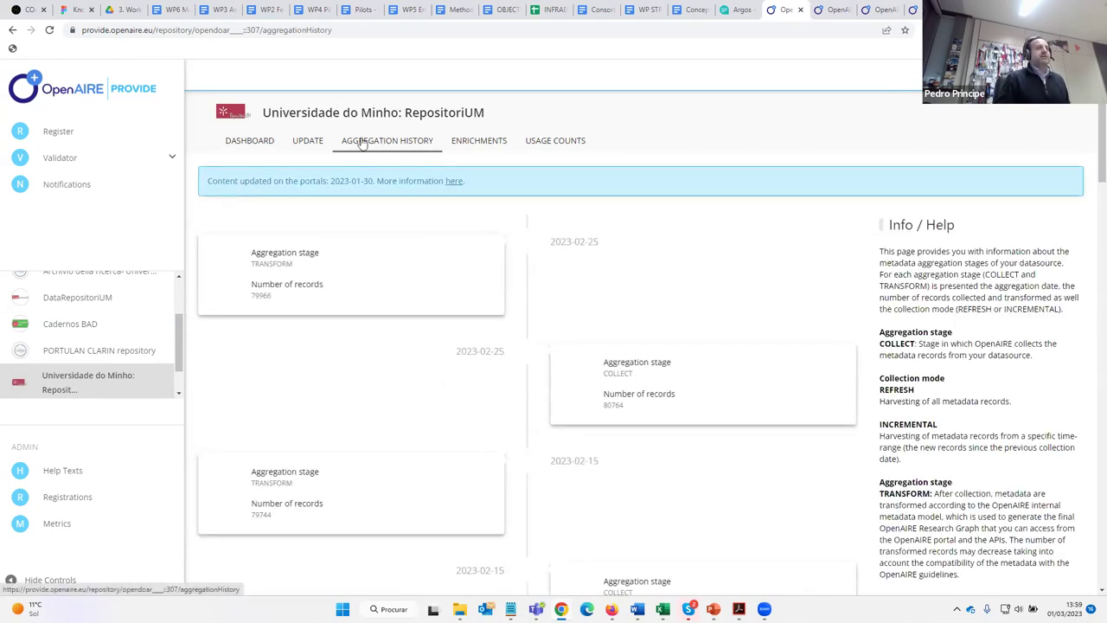
click(240, 145)
double_click(244, 251)
click(244, 251)
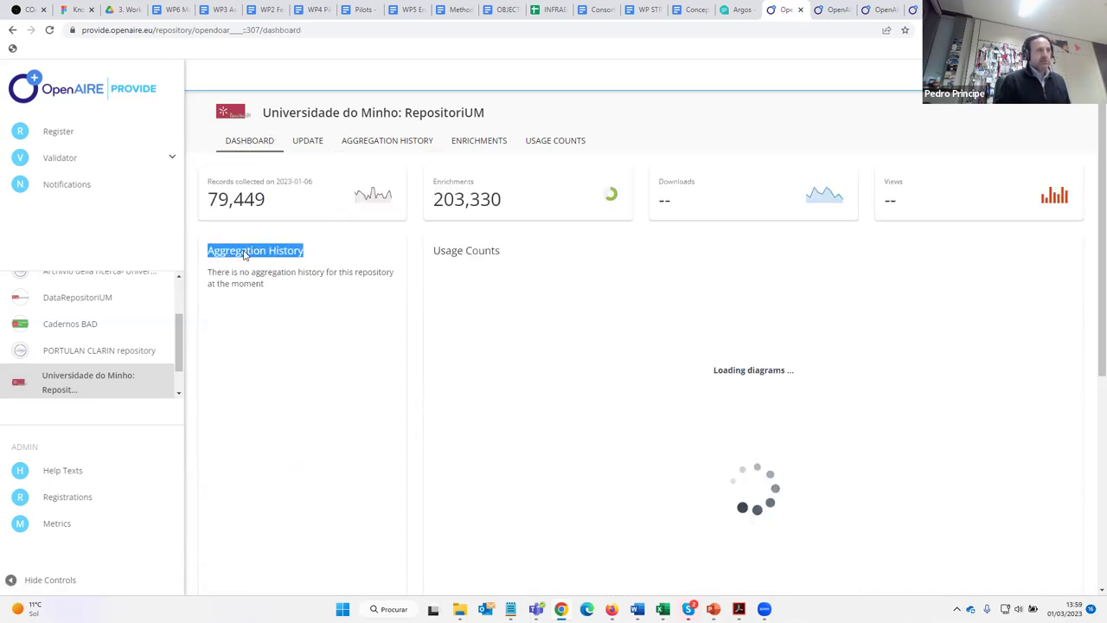
click(380, 141)
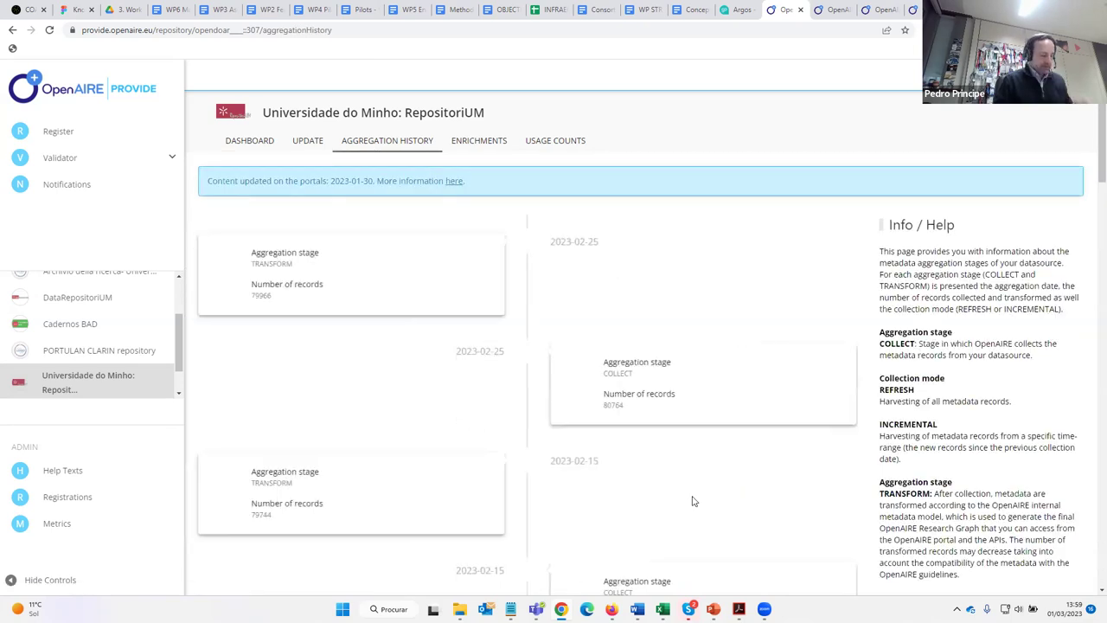
Step: Review the Info / Help text on RepositoriUM's aggregation history, highlighting the explanation of the collection stage
key(alt+Tab)
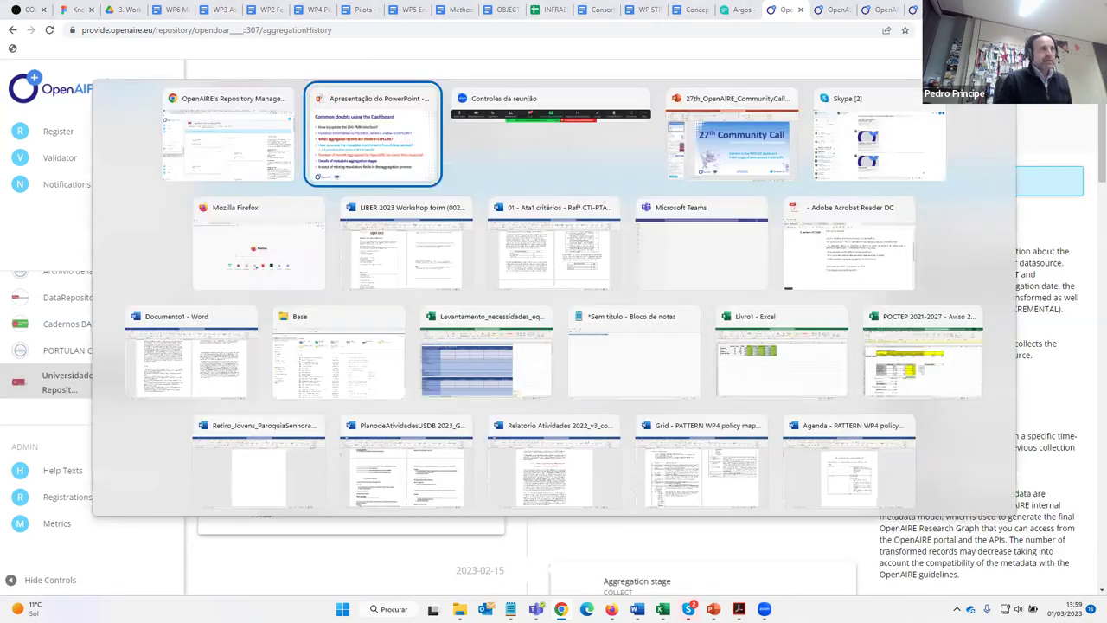
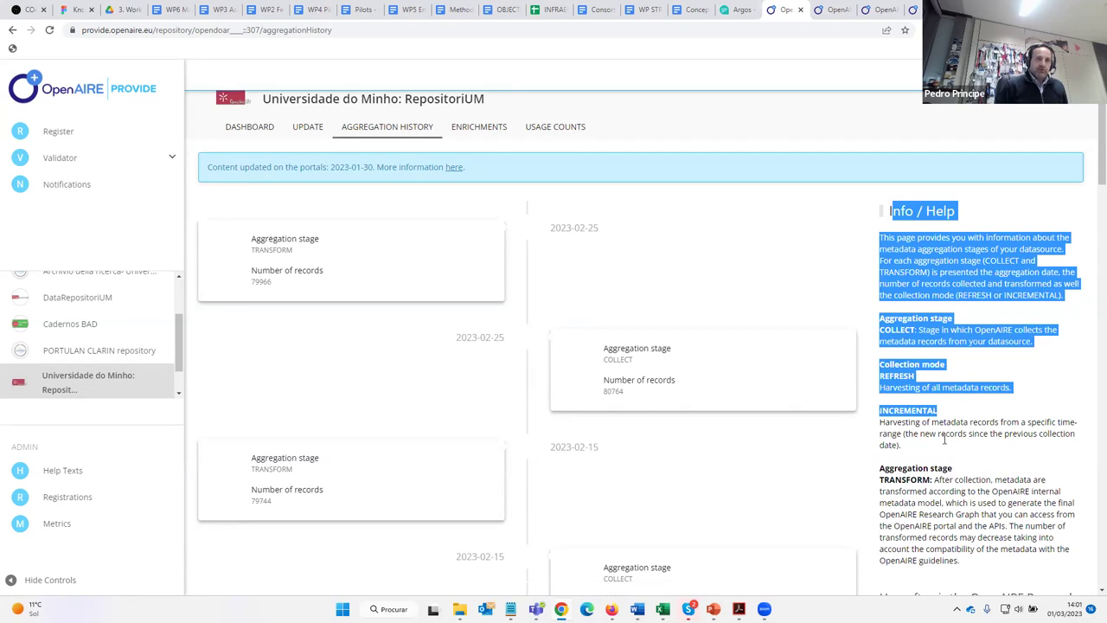
click(994, 450)
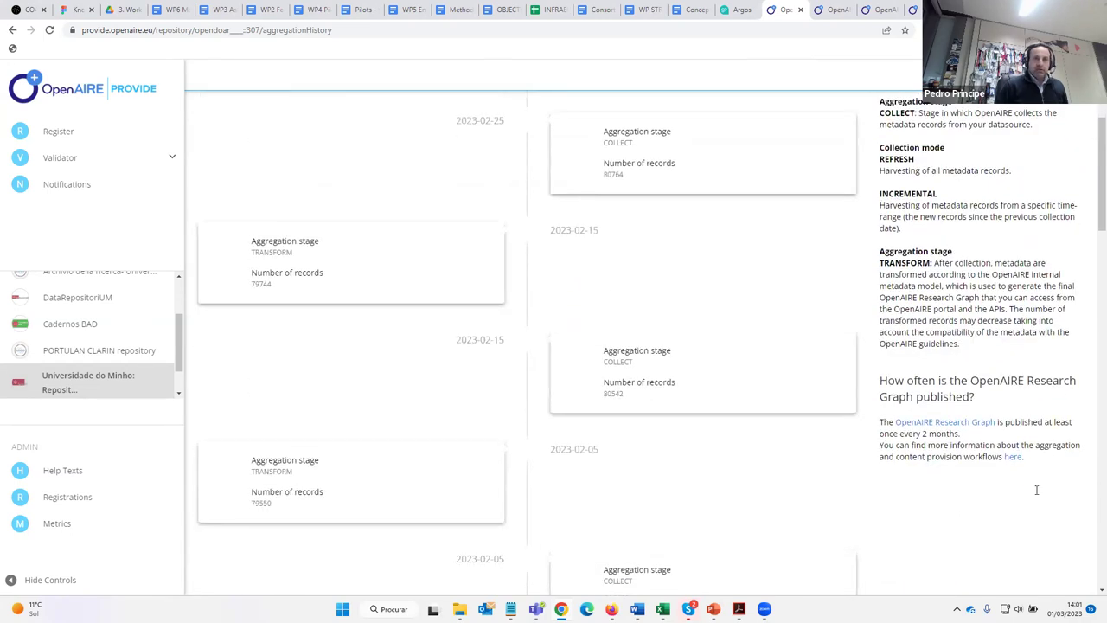
scroll(1011, 450, up, 2)
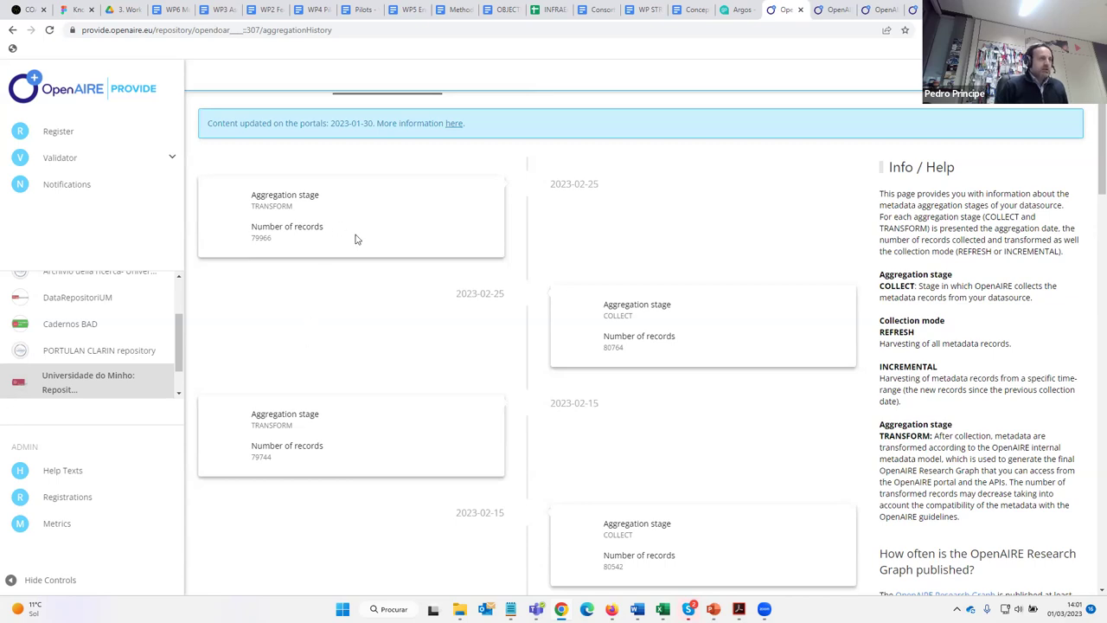
scroll(487, 430, down, 3)
scroll(880, 459, up, 4)
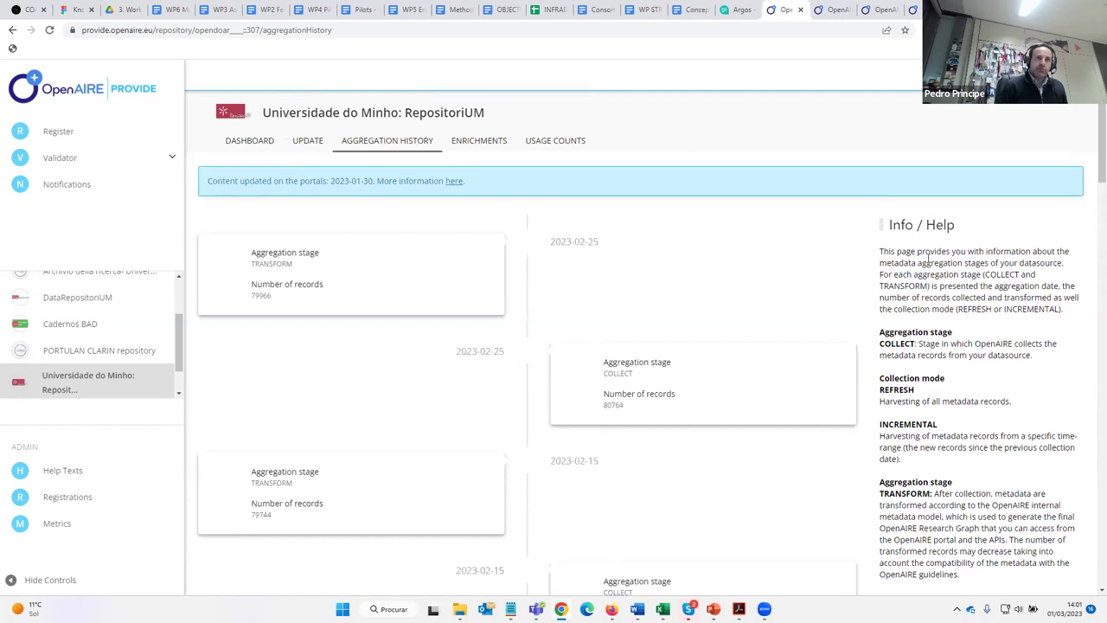
drag(886, 223, 994, 335)
click(978, 343)
scroll(942, 428, down, 2)
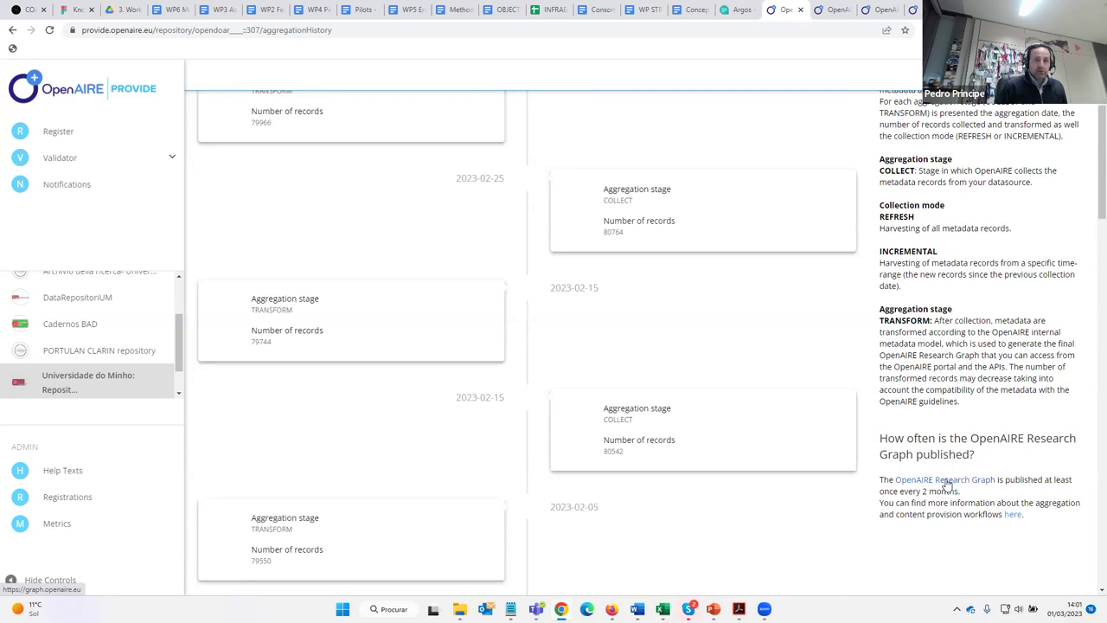
Step: Highlight the OpenAIRE Research Graph publication frequency statement and open the linked aggregation and content provision workflows page in a new tab
drag(897, 476, 987, 495)
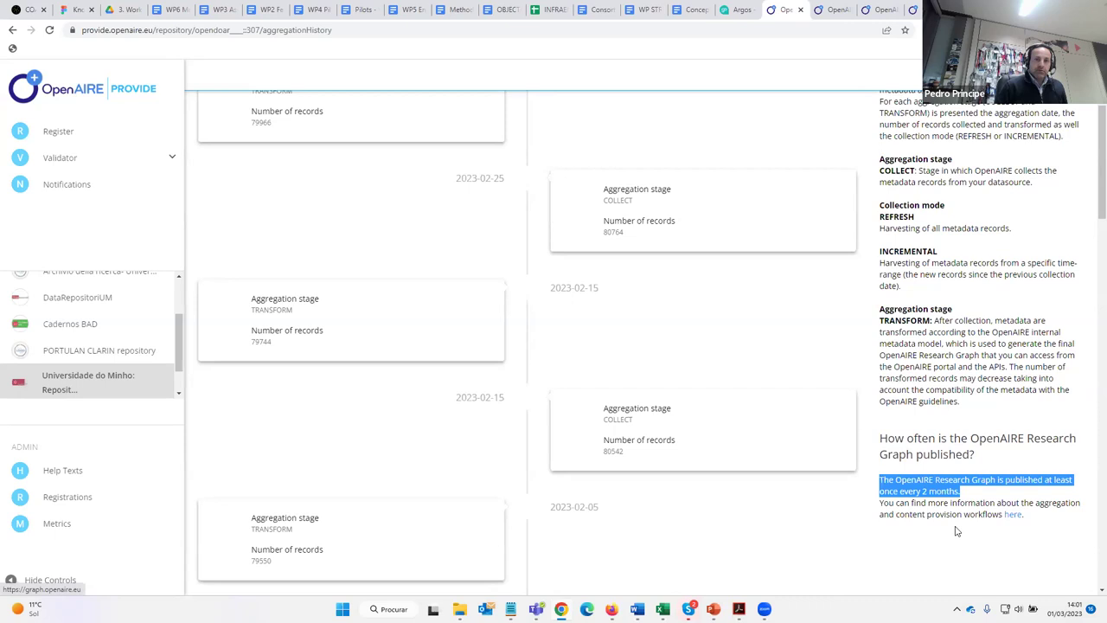
right_click(1016, 516)
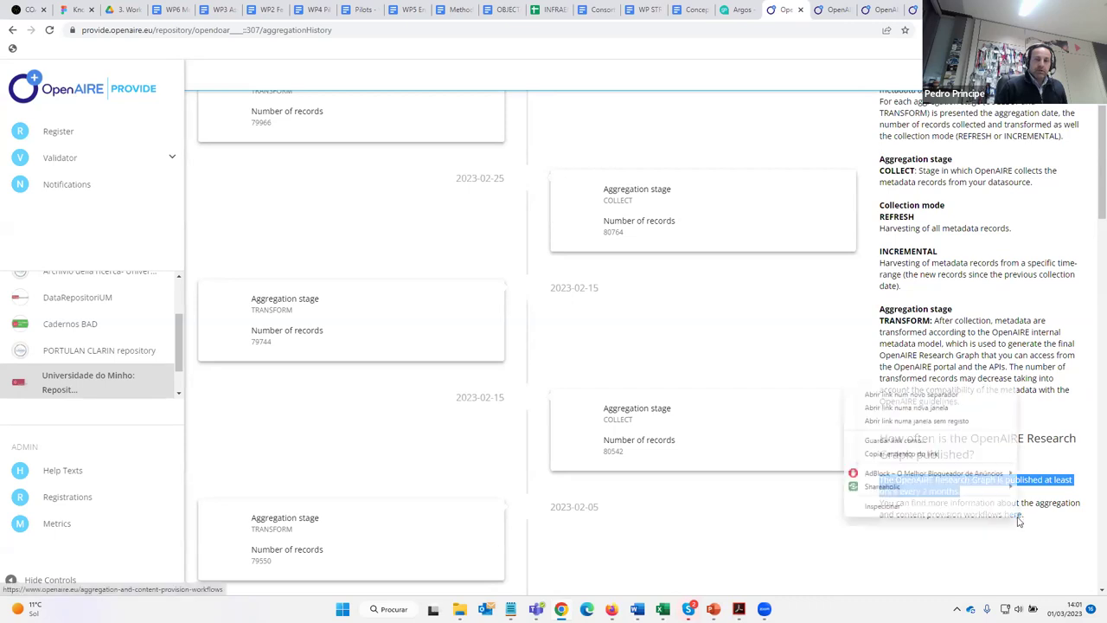
click(930, 396)
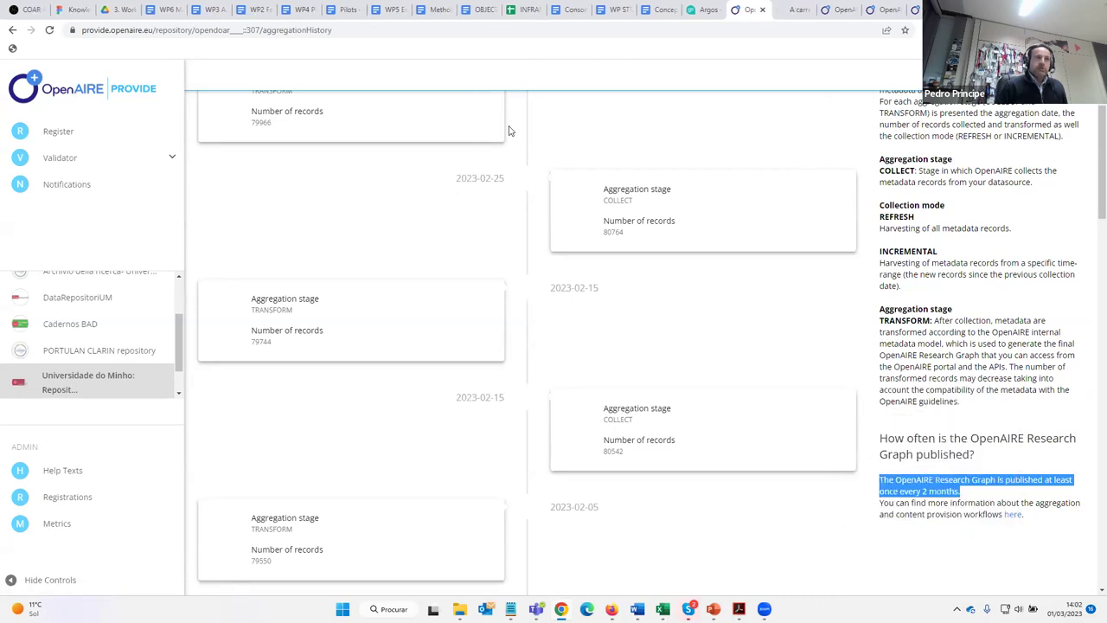
click(796, 10)
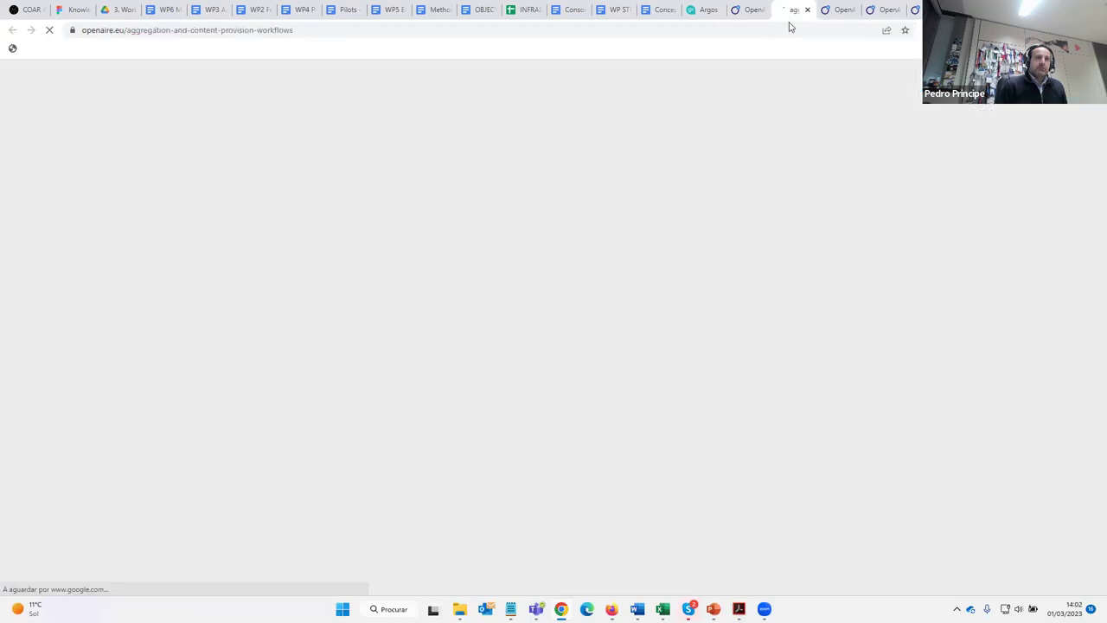
Step: Examine the workflows page's sections on data source types and how OpenAIRE collects metadata records
scroll(467, 355, down, 3)
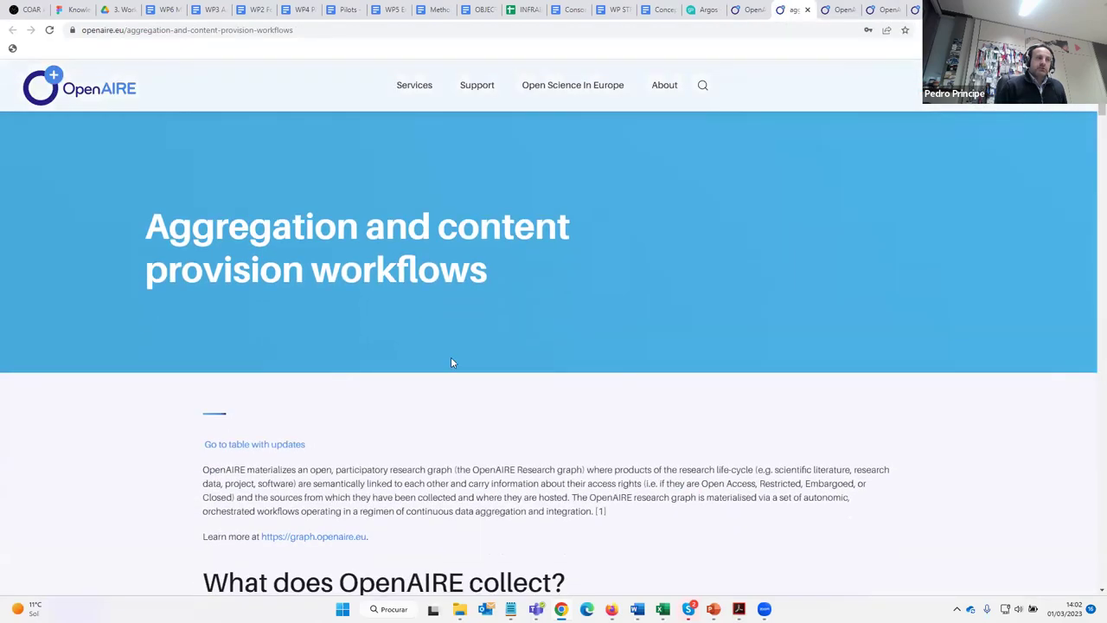
scroll(1089, 252, down, 20)
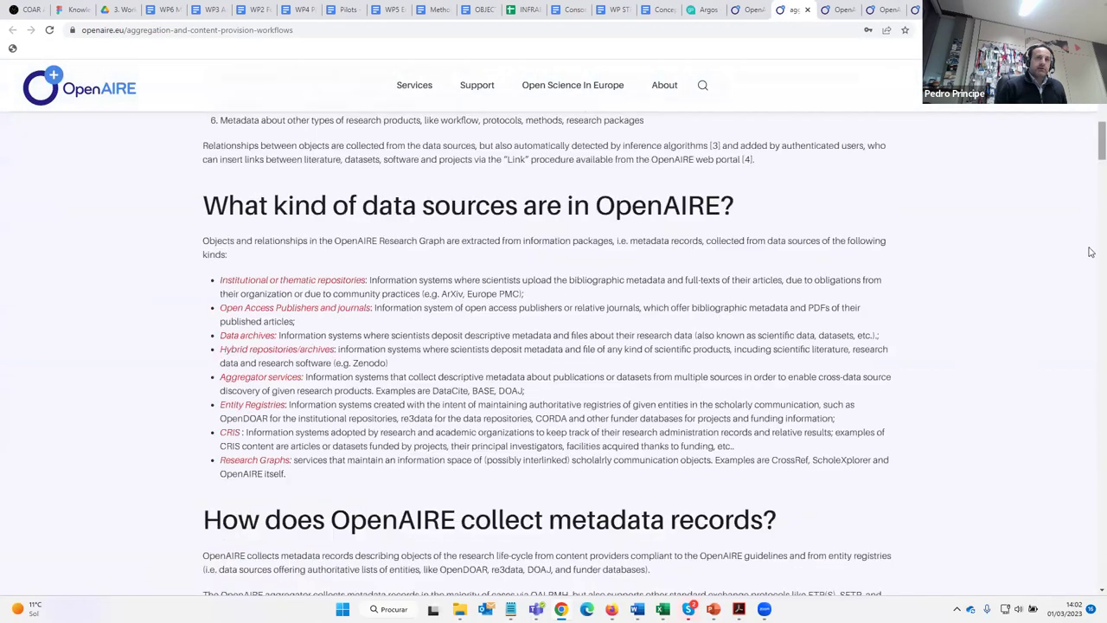
drag(1091, 602, 1091, 285)
drag(1087, 168, 1065, 161)
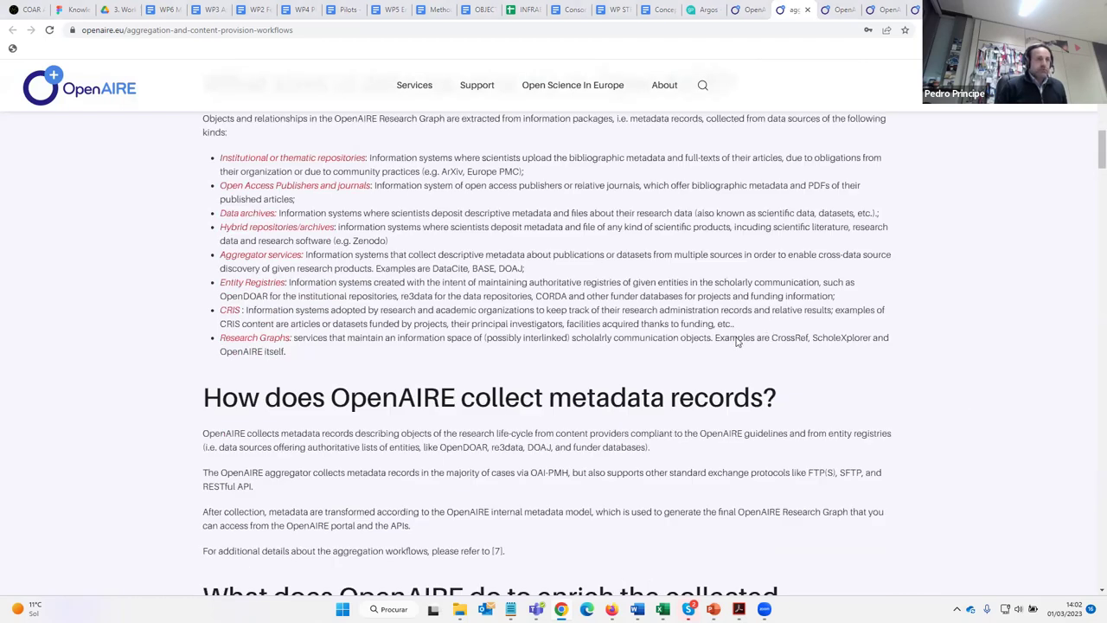
Step: Return to RepositoriUM's aggregation history in PROVIDE and highlight the TRANSFORM stage explanation
key(alt+Tab)
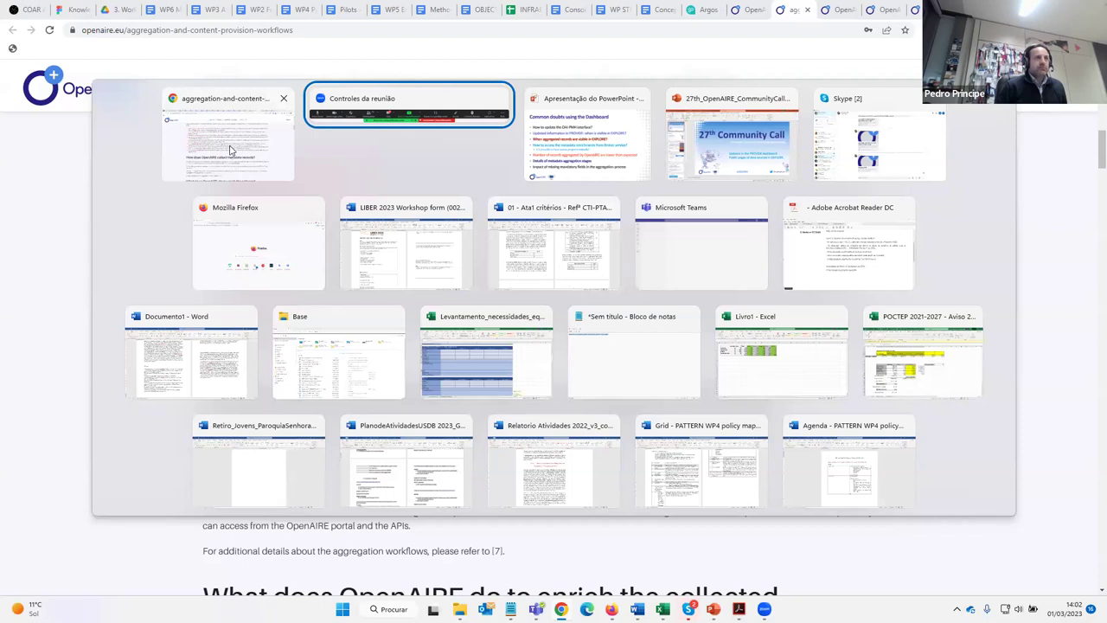
click(230, 151)
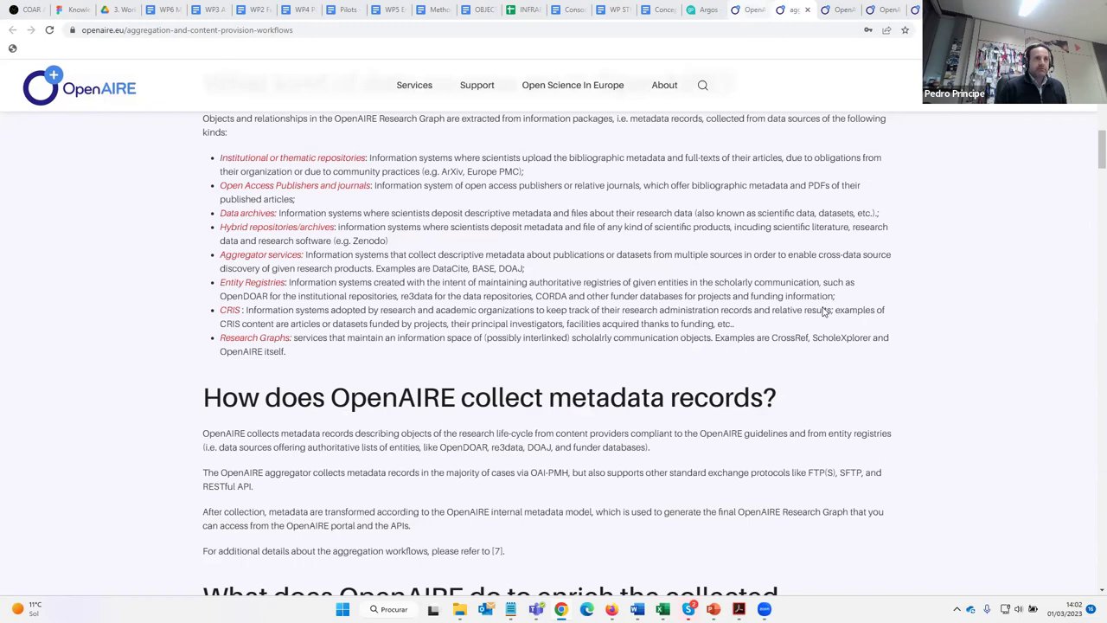
click(753, 12)
triple_click(955, 343)
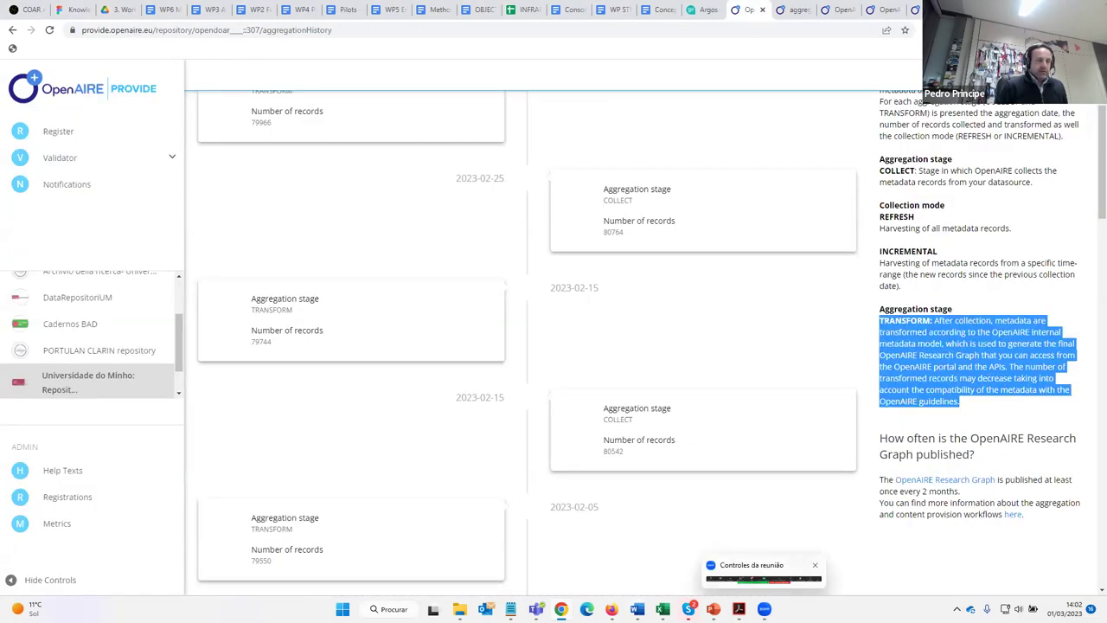
Step: Show the "Common doubts using the Dashboard" slide in PowerPoint and return to the aggregation history in Chrome
mouse_move(636, 608)
click(806, 549)
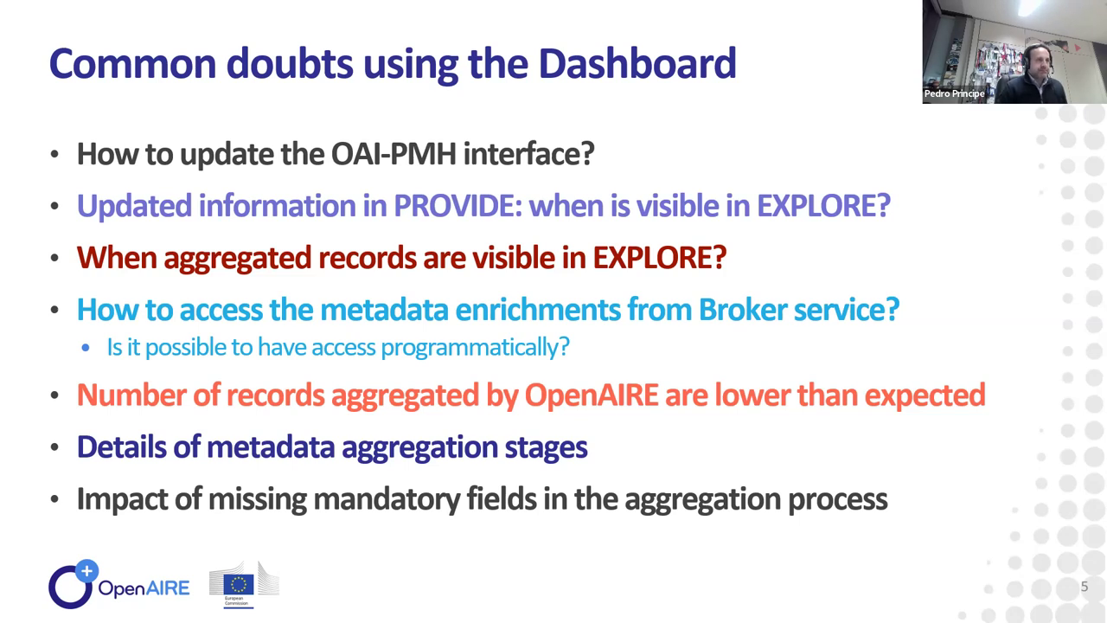
key(alt+Tab)
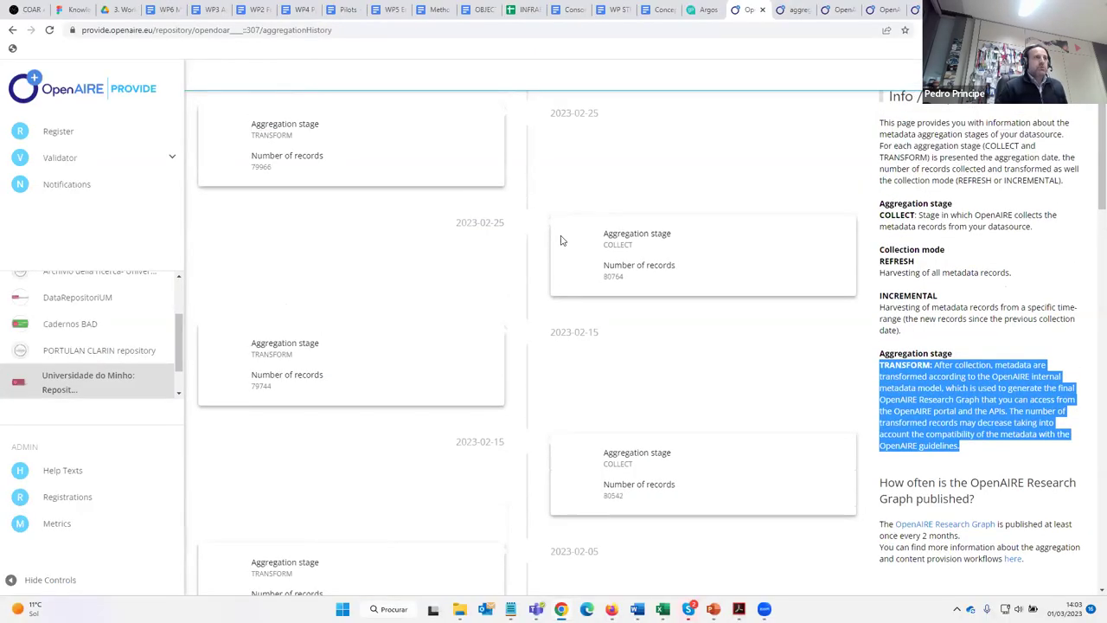
Step: Open RepositoriUM's enrichments and highlight the notice about the 100-event sample and subscribing to events
click(478, 140)
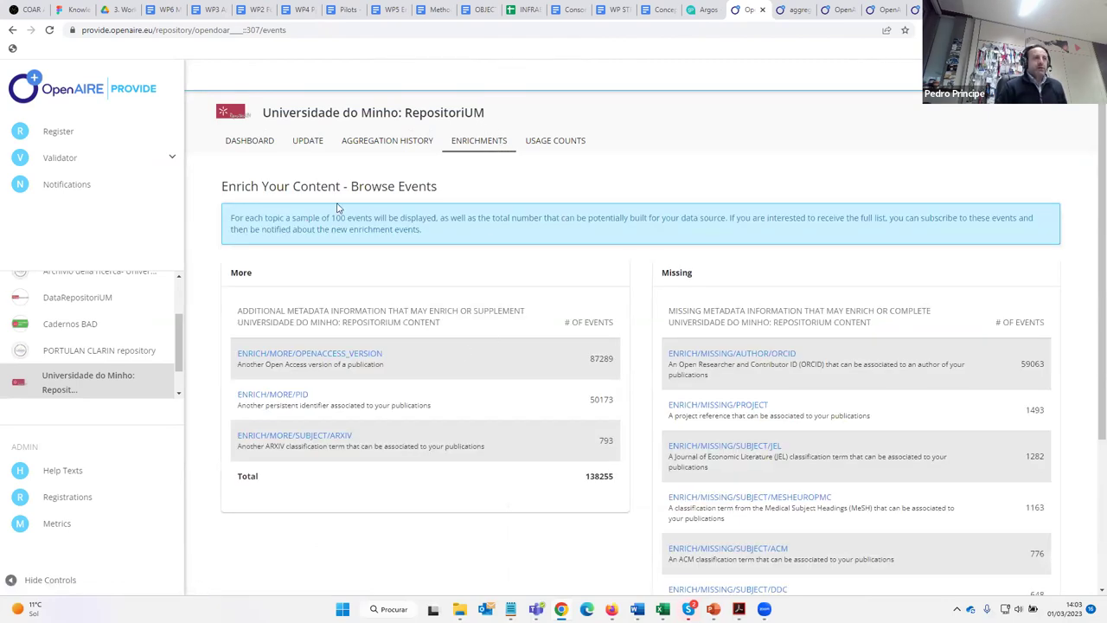
drag(230, 218, 383, 214)
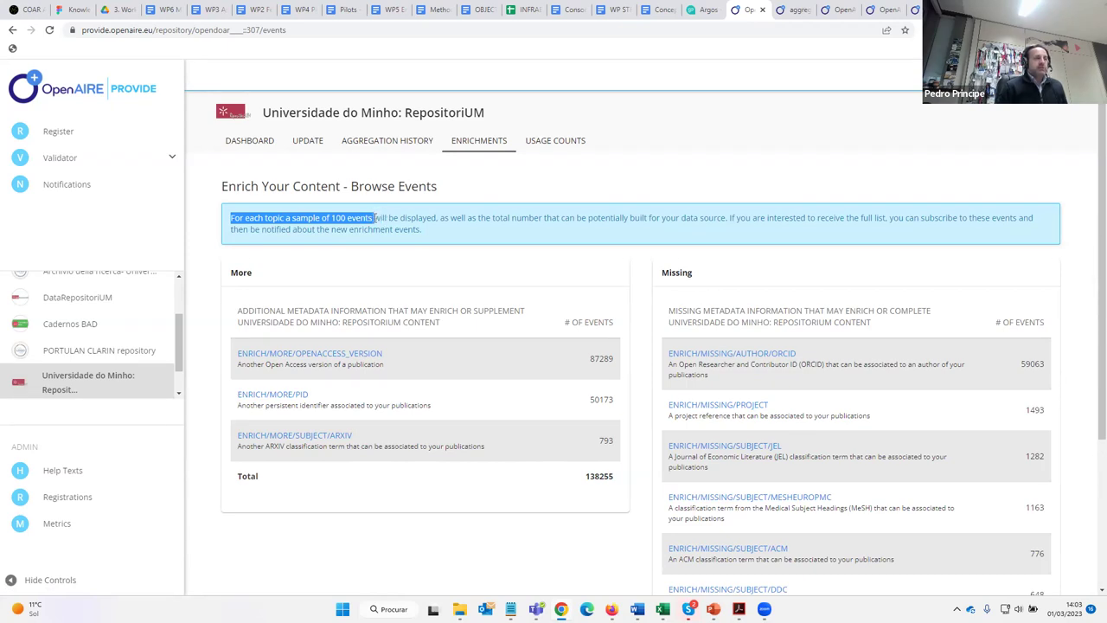
drag(403, 221, 430, 234)
scroll(553, 363, down, 1)
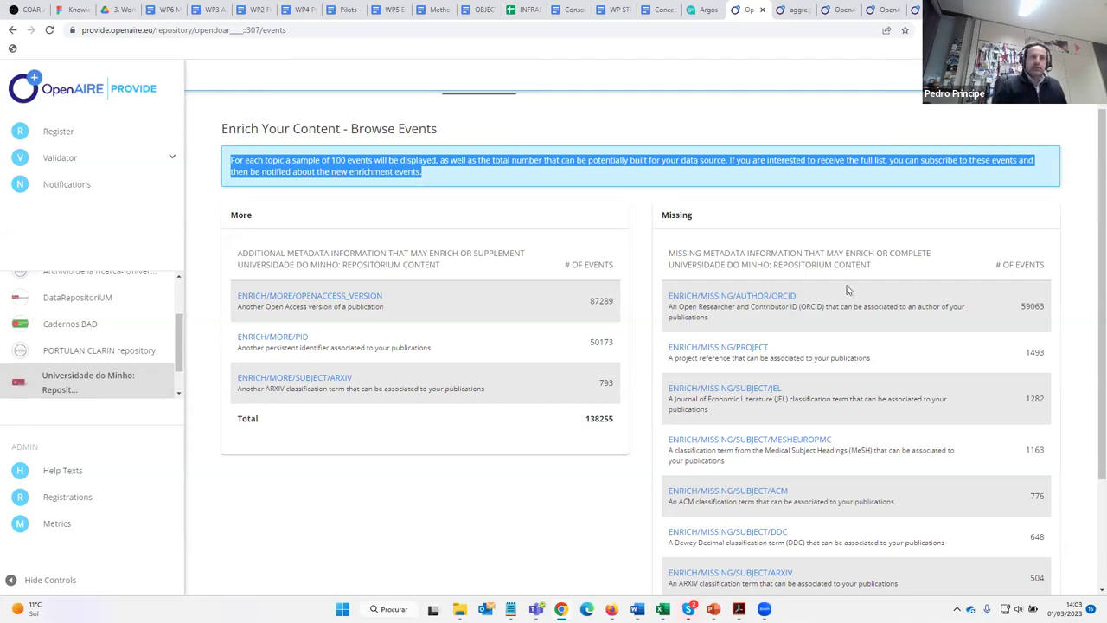
Step: Point out the More and Missing enrichment lists and highlight the event count for missing author ORCIDs
double_click(242, 215)
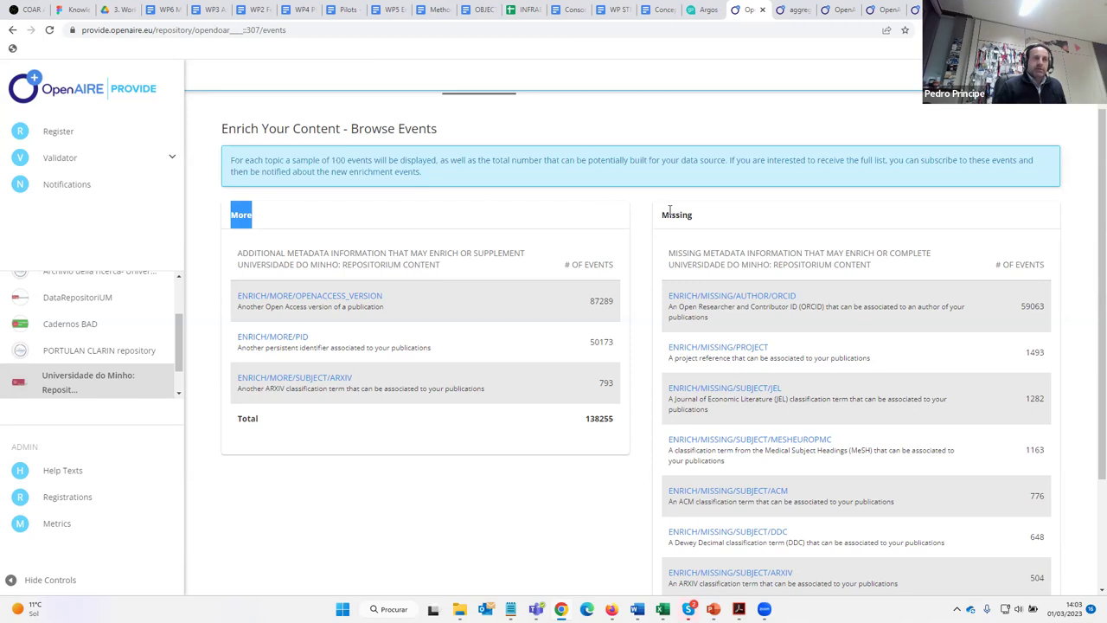
click(271, 226)
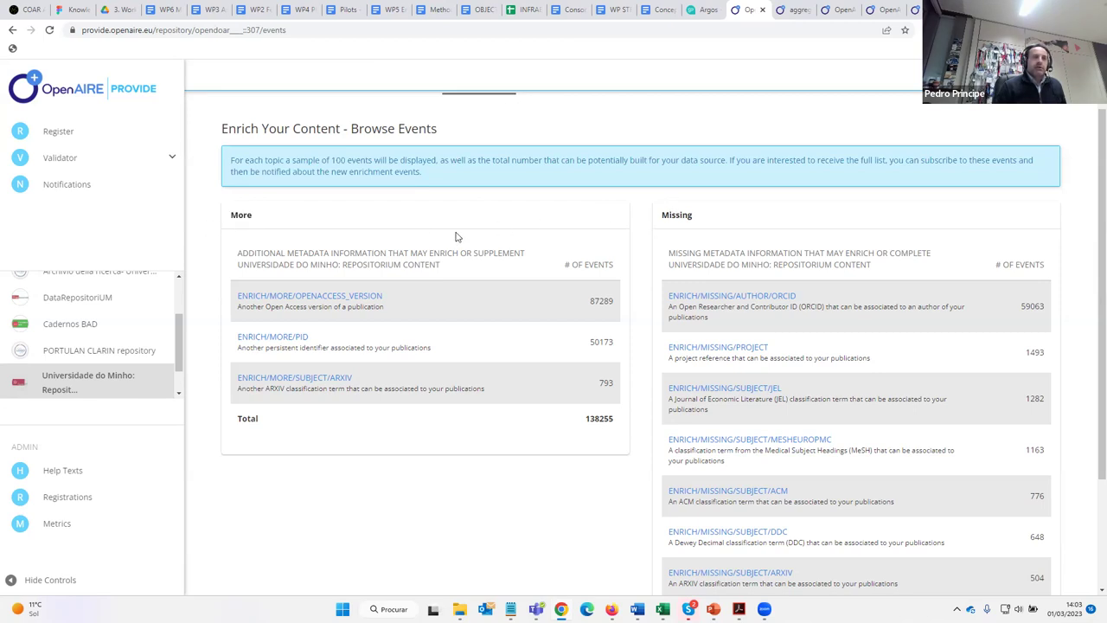
scroll(782, 356, down, 1)
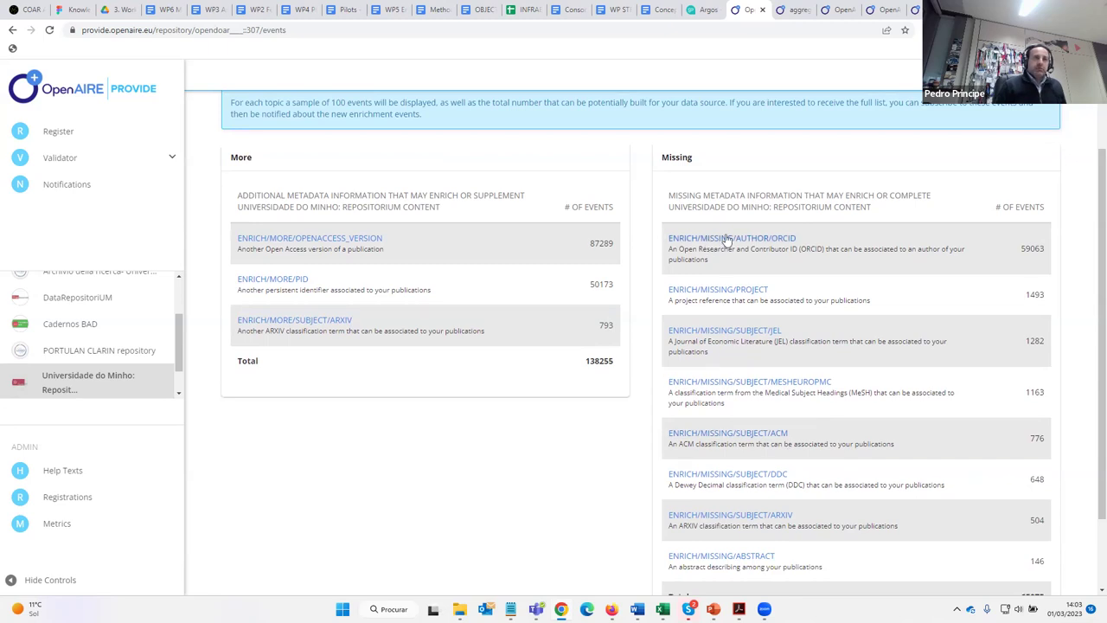
scroll(823, 285, up, 1)
double_click(1041, 307)
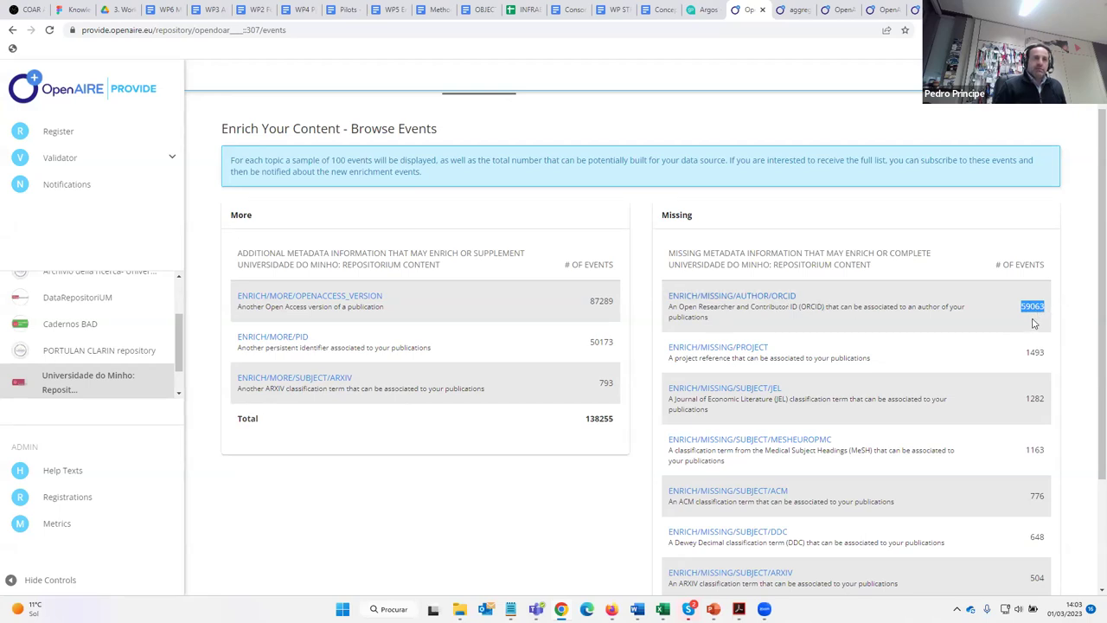
Step: Open the ENRICH/MISSING/AUTHOR/ORCID events and look through the publications with added author ORCIDs
click(737, 303)
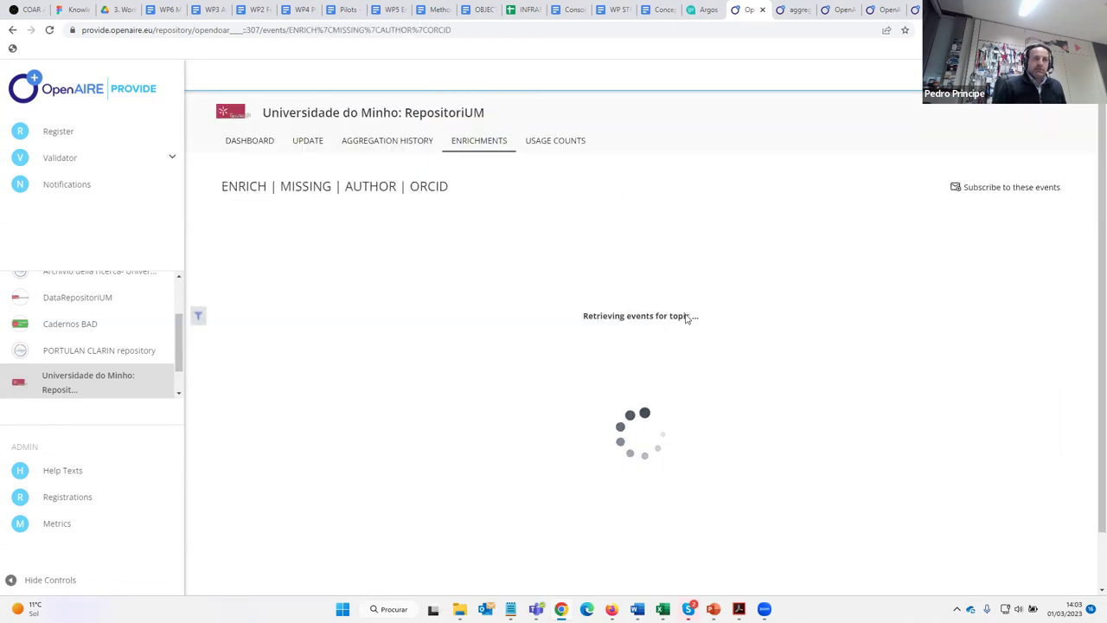
scroll(751, 415, down, 3)
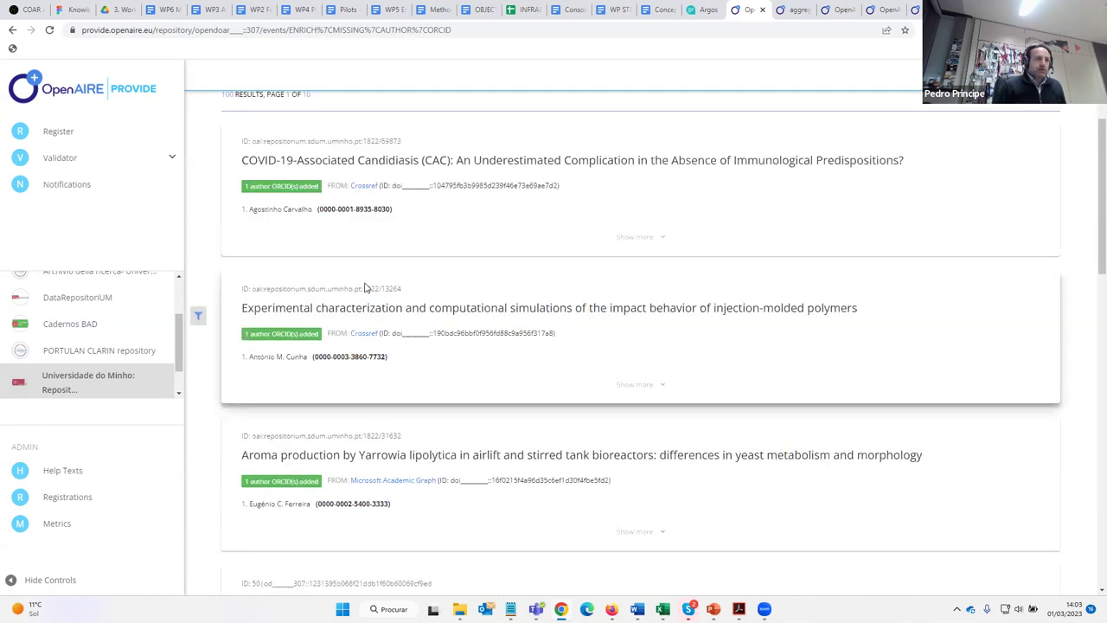
scroll(370, 408, down, 6)
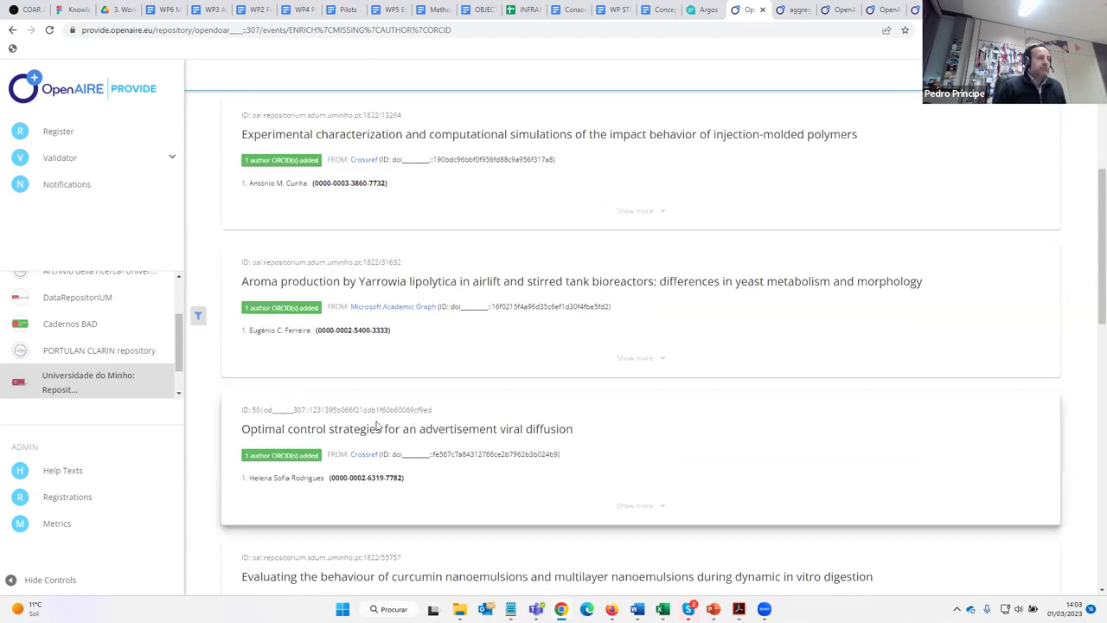
scroll(357, 374, down, 3)
scroll(360, 223, up, 2)
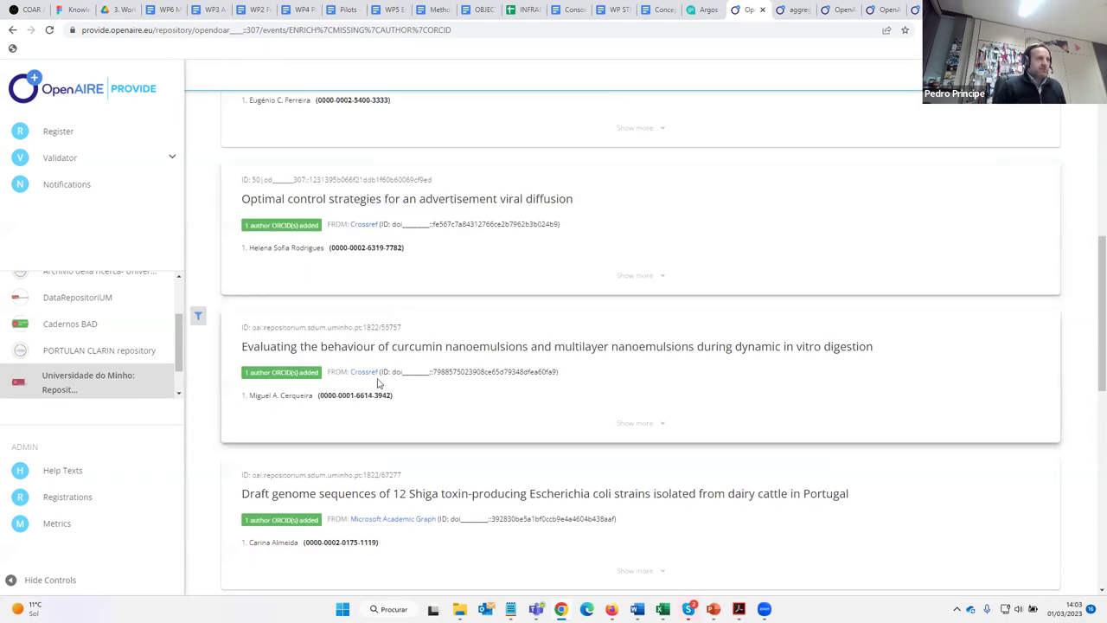
scroll(316, 417, down, 4)
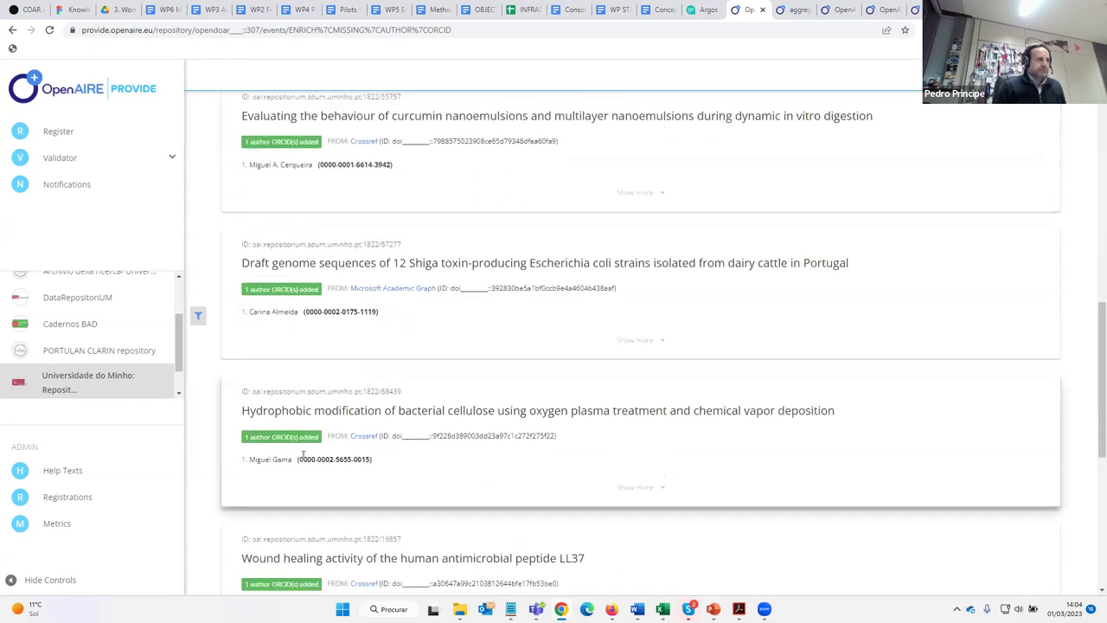
scroll(365, 426, down, 2)
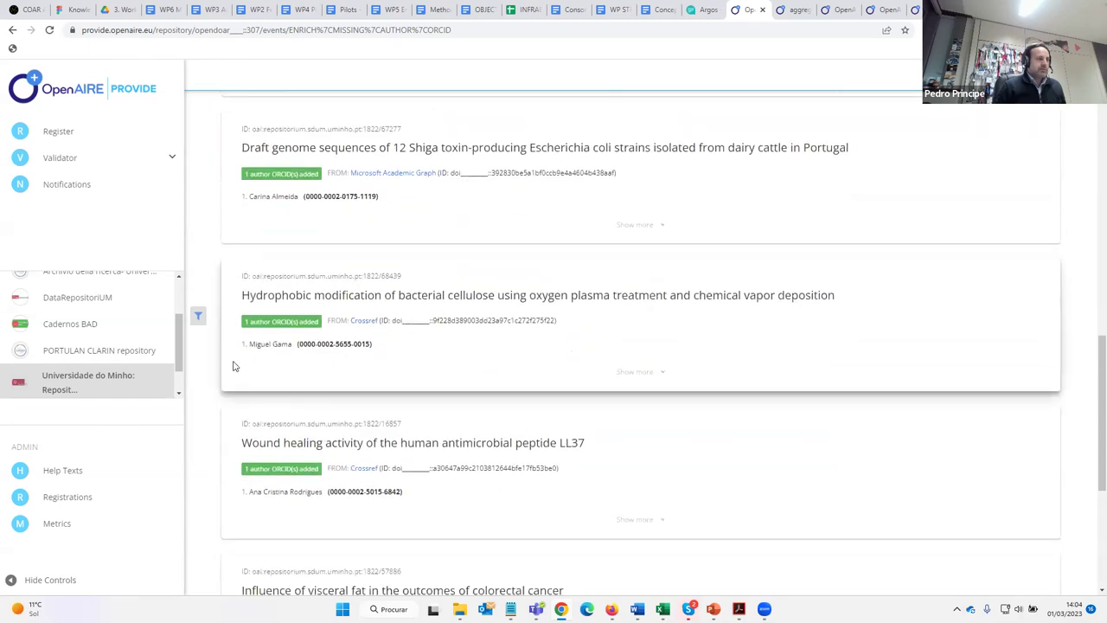
Step: Expand the record "Hydrophobic modification of bacterial cellulose", examine its metadata details, and return to the earlier events in the list
click(630, 371)
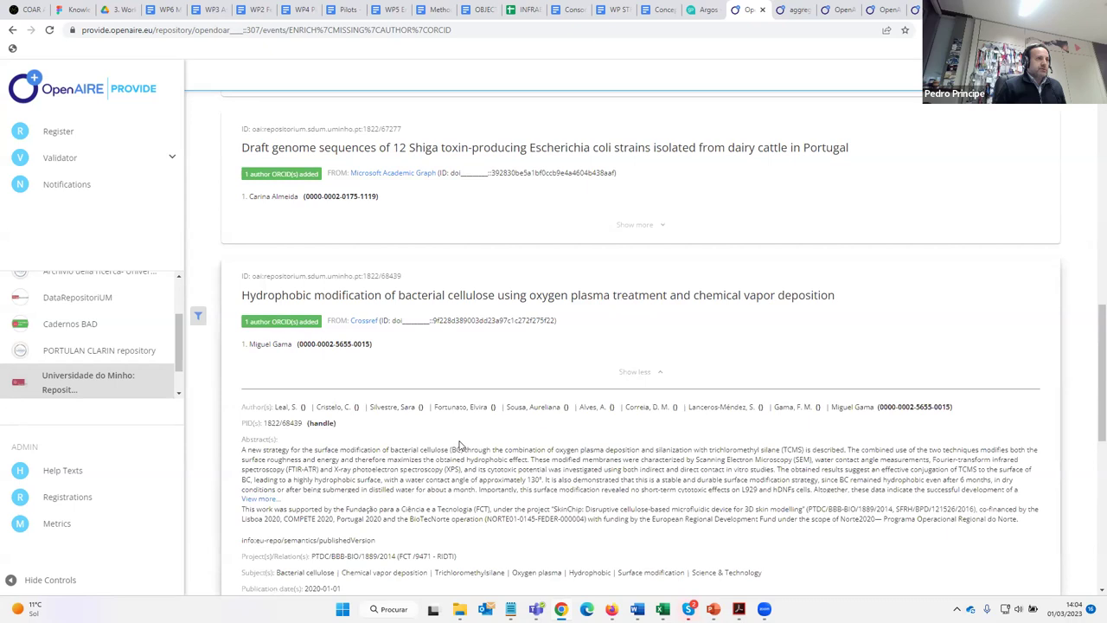
scroll(460, 443, down, 1)
scroll(457, 438, down, 2)
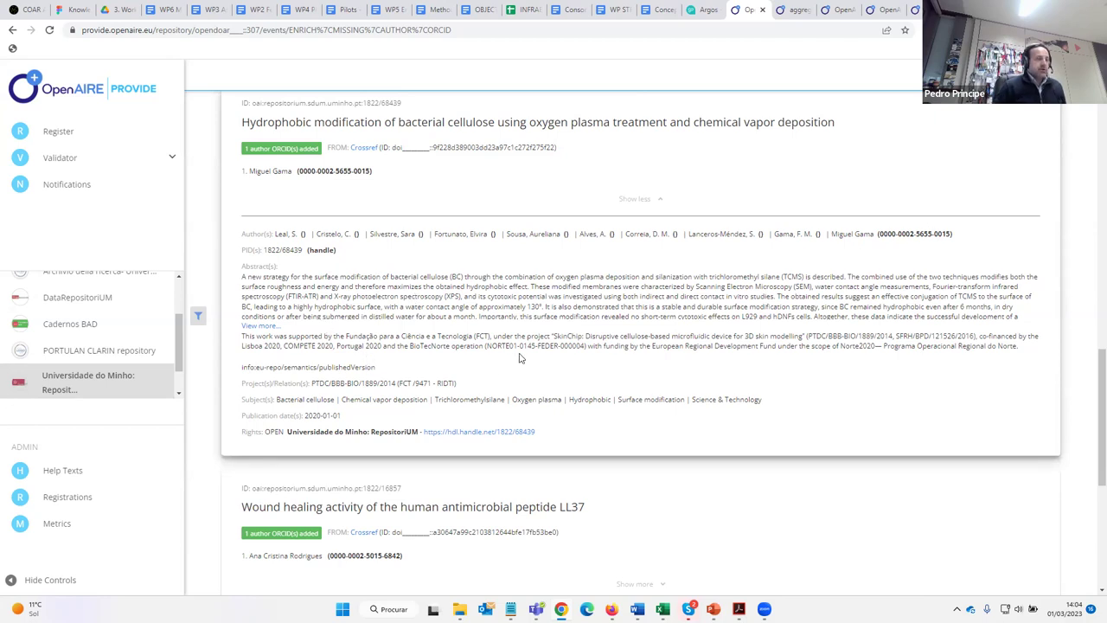
scroll(519, 357, down, 2)
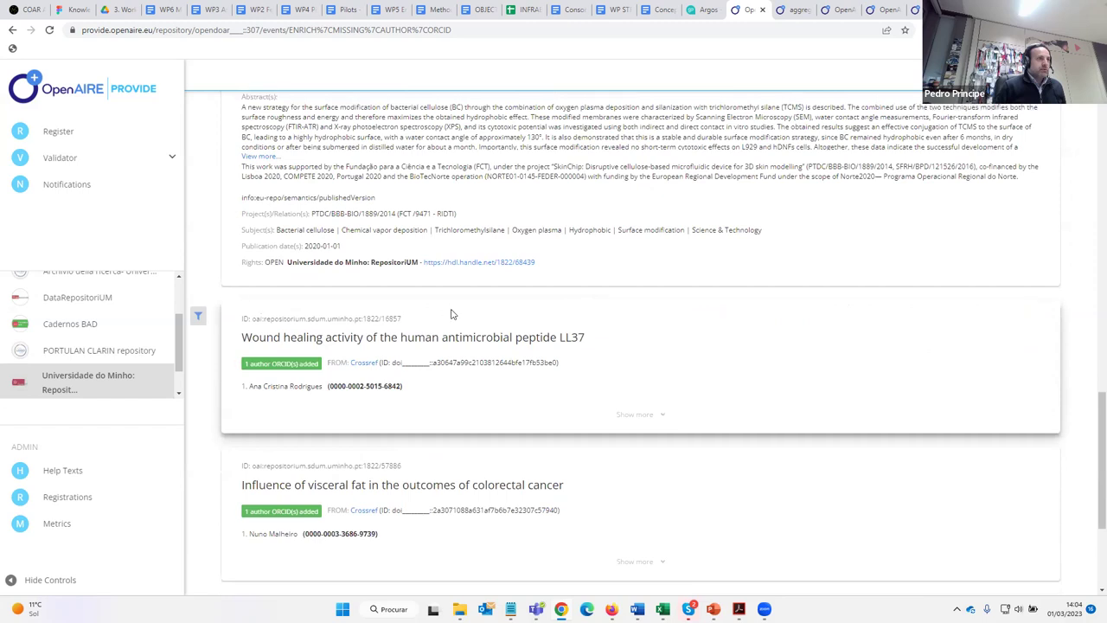
scroll(452, 311, up, 10)
scroll(511, 327, up, 2)
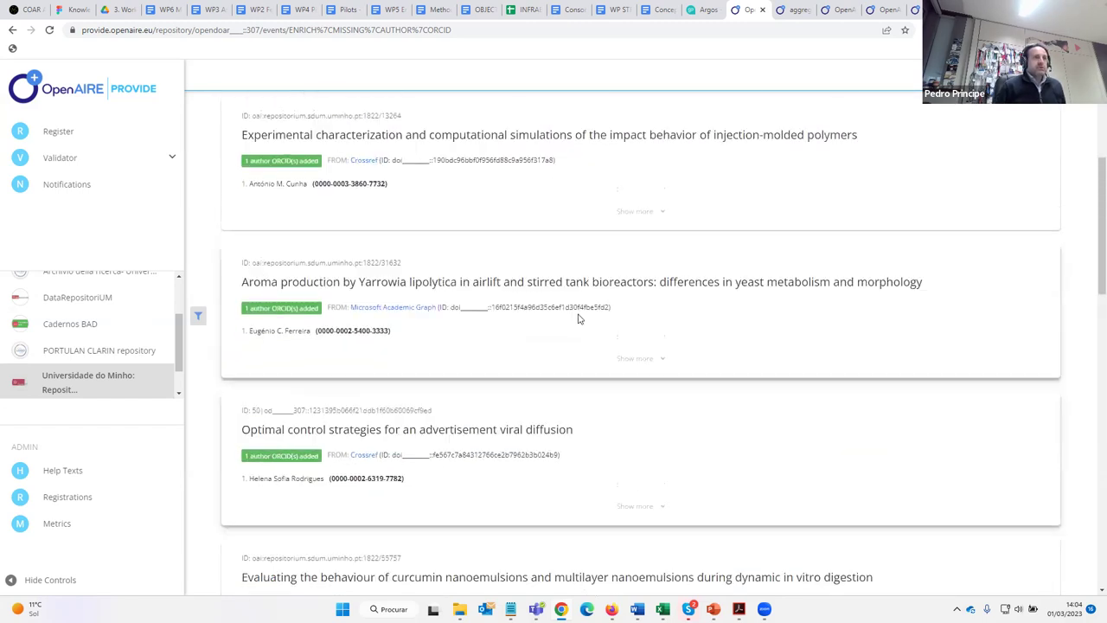
Step: Open the filters for the missing author ORCID events and point out the Date From and Date To fields
scroll(519, 242, up, 3)
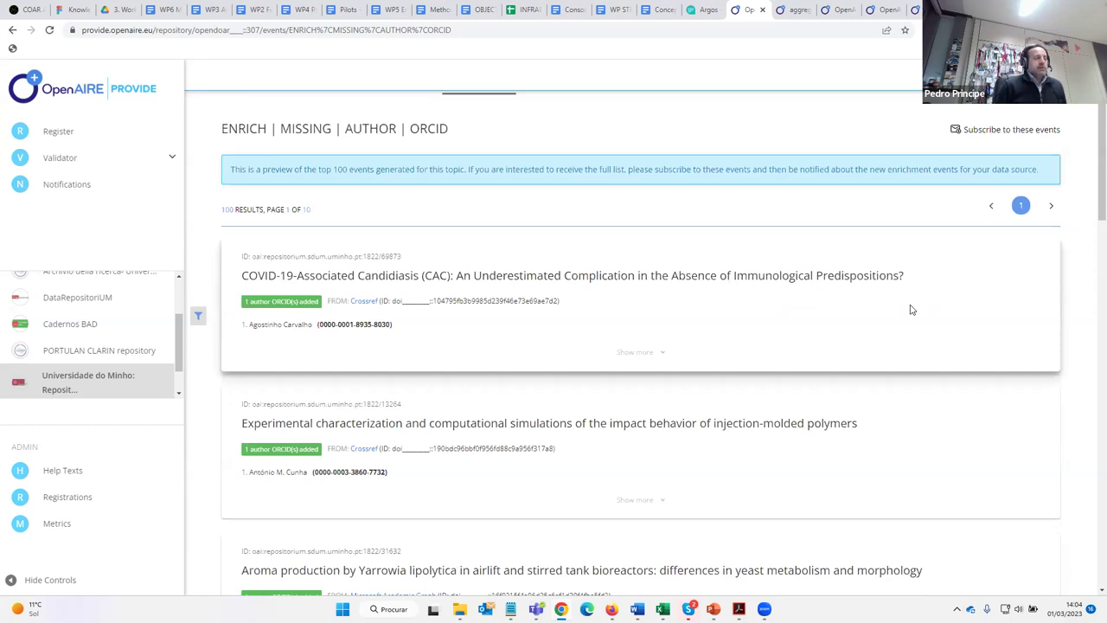
click(197, 315)
click(272, 306)
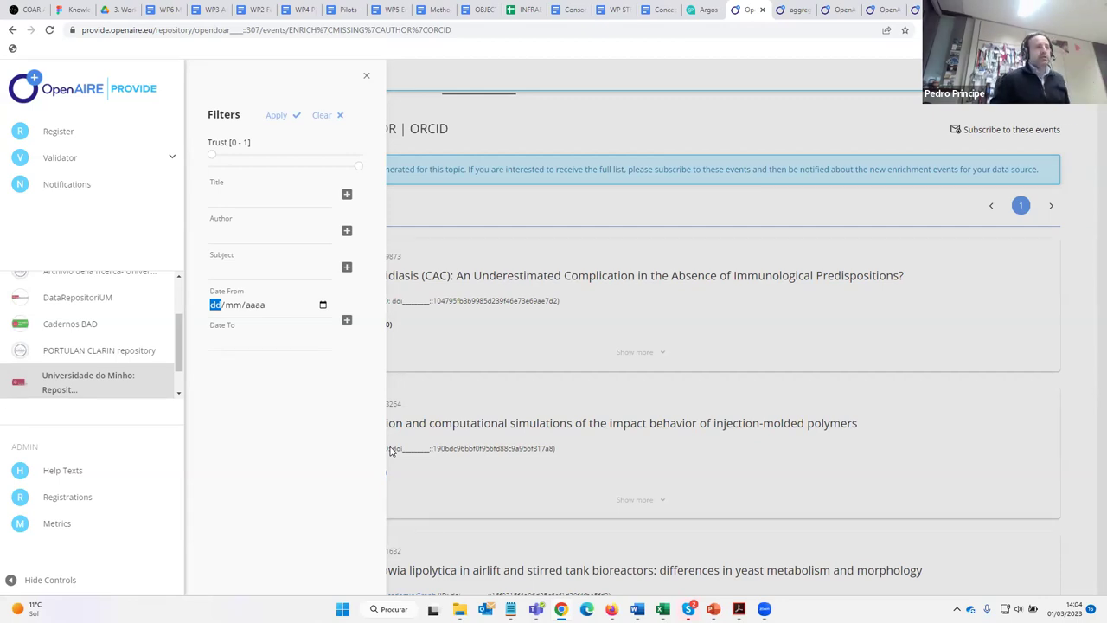
click(229, 335)
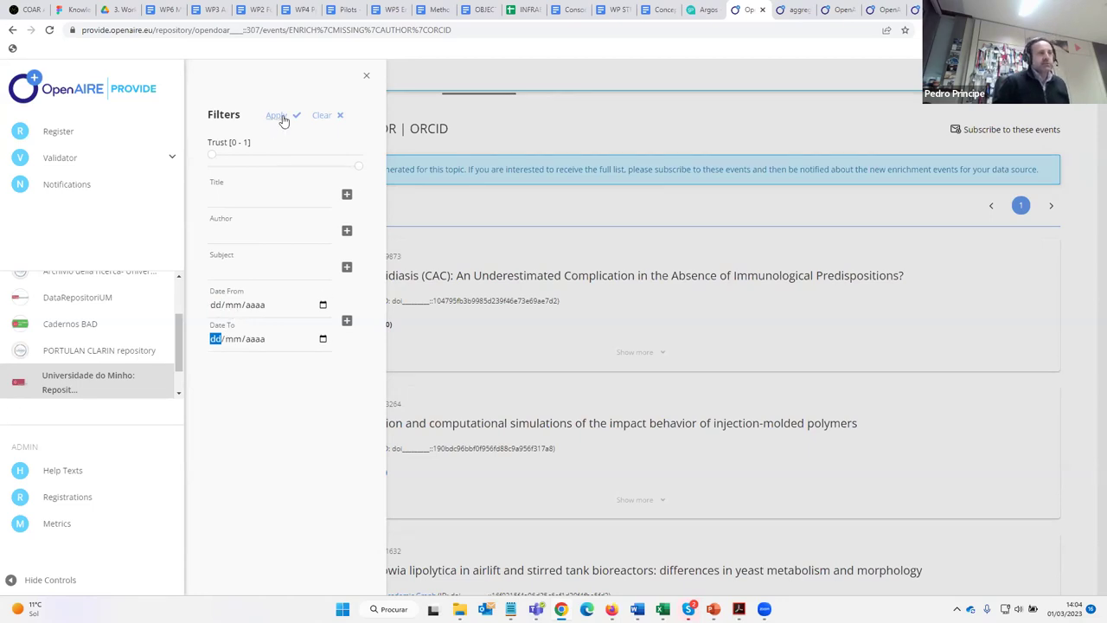
Step: Close the filters and subscribe to RepositoriUM's ENRICH/MISSING/AUTHOR/ORCID events with the prefilled email and trust range [0, 1]
click(1014, 133)
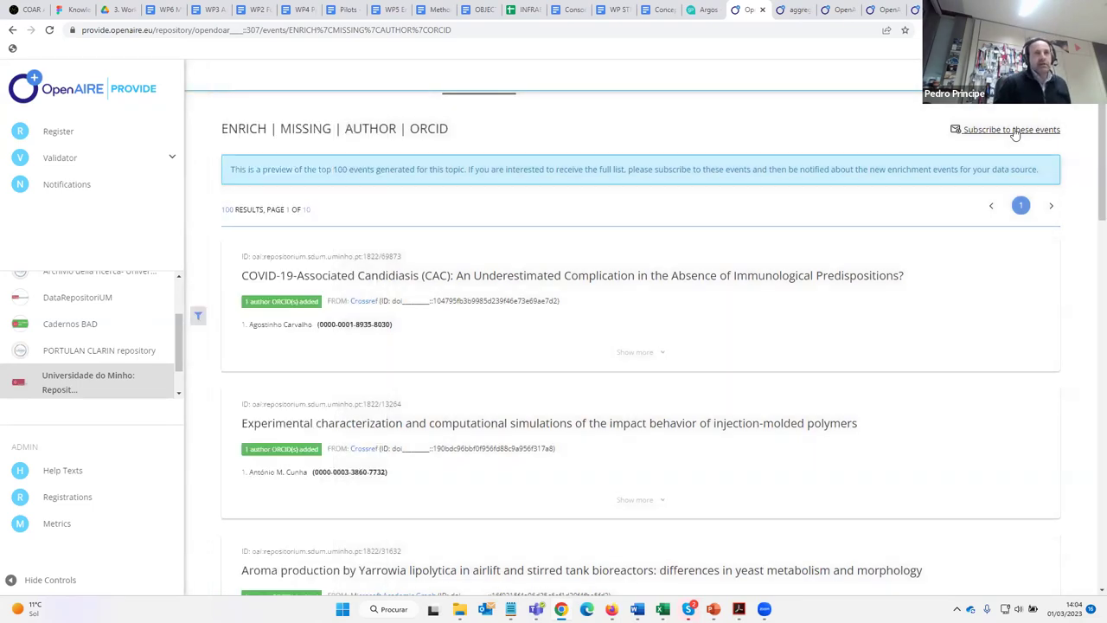
click(1014, 131)
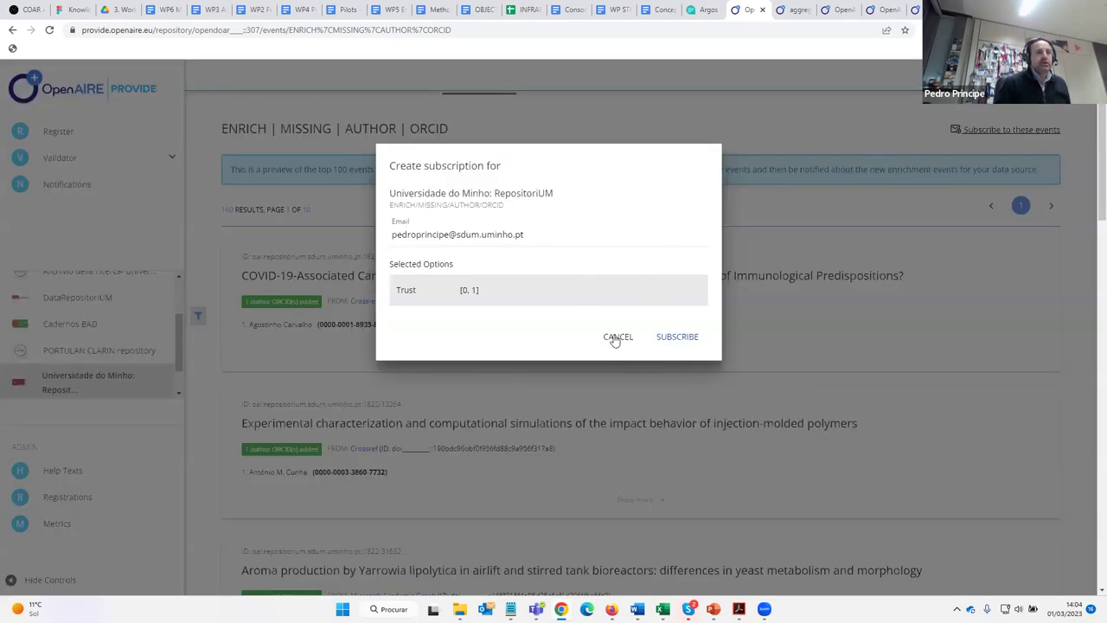
click(679, 345)
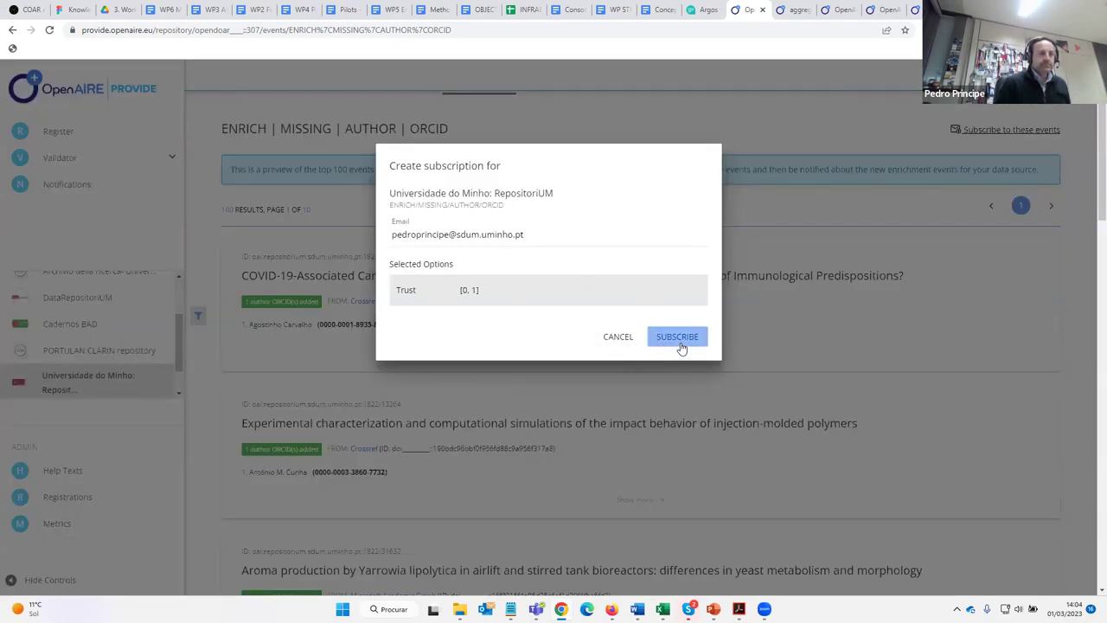
click(676, 341)
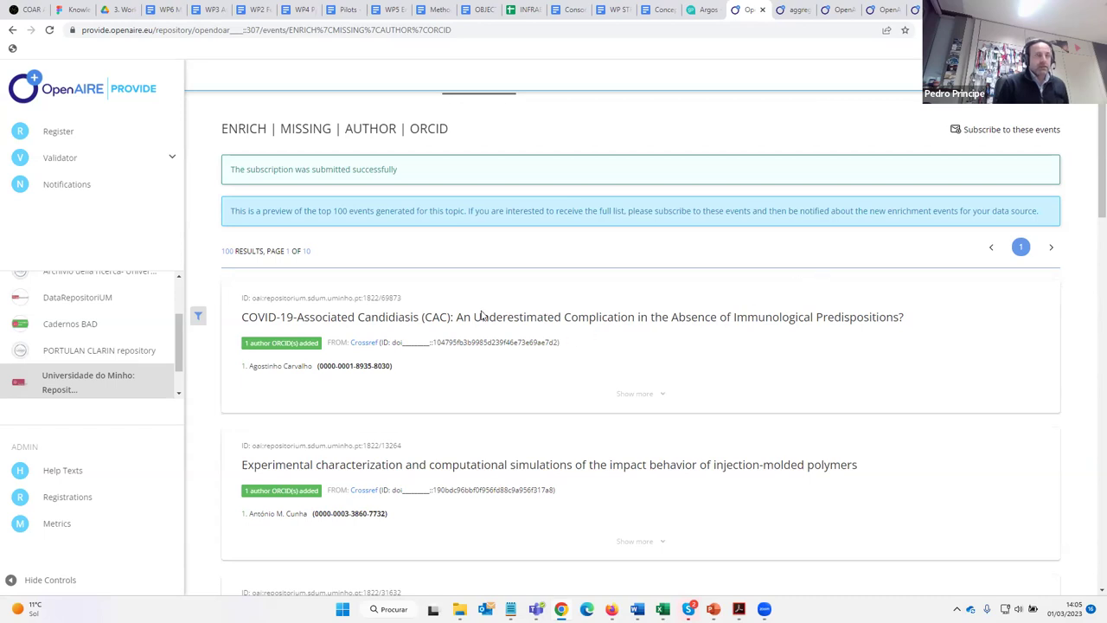
Step: Return to RepositoriUM's enrichments overview and look through the whole list of Missing topics
scroll(348, 146, up, 2)
click(487, 145)
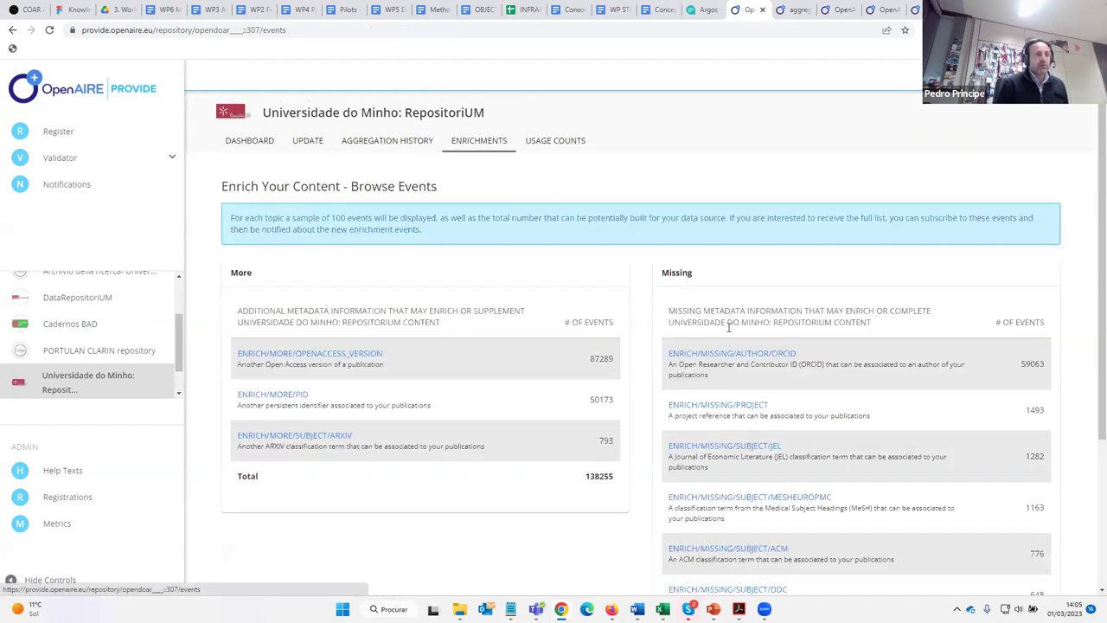
scroll(648, 423, down, 2)
scroll(661, 441, down, 1)
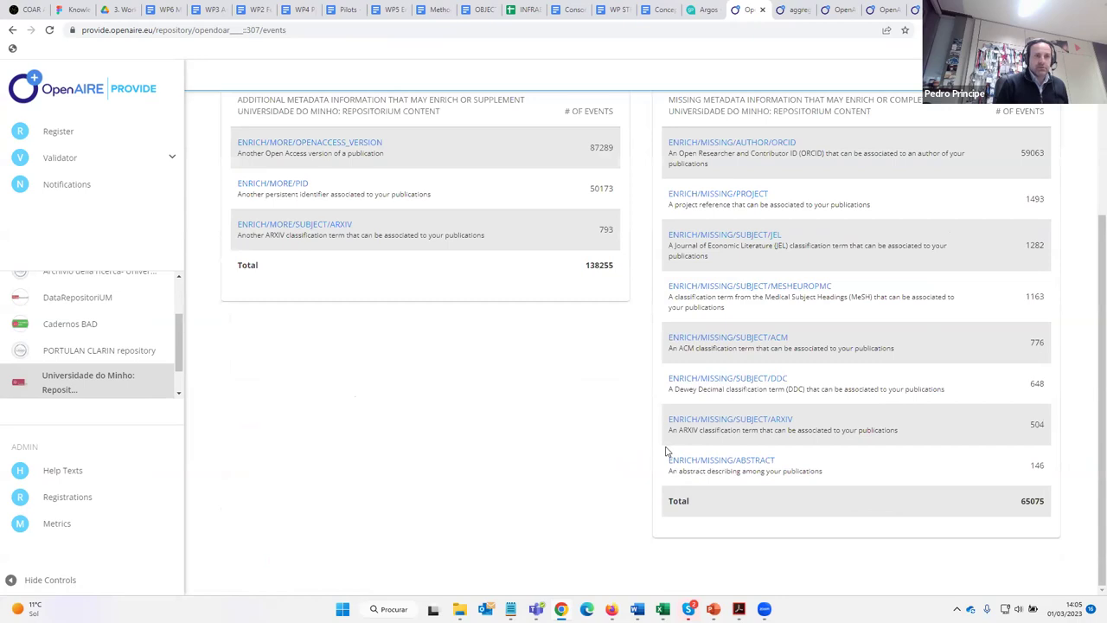
scroll(683, 467, up, 3)
scroll(680, 463, down, 2)
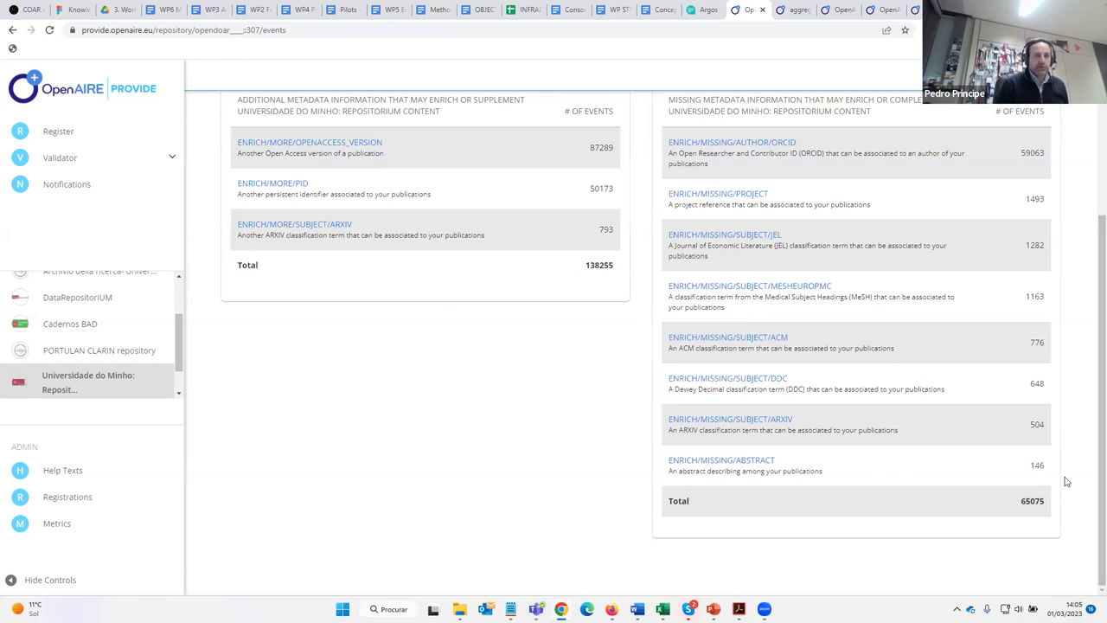
scroll(894, 457, up, 1)
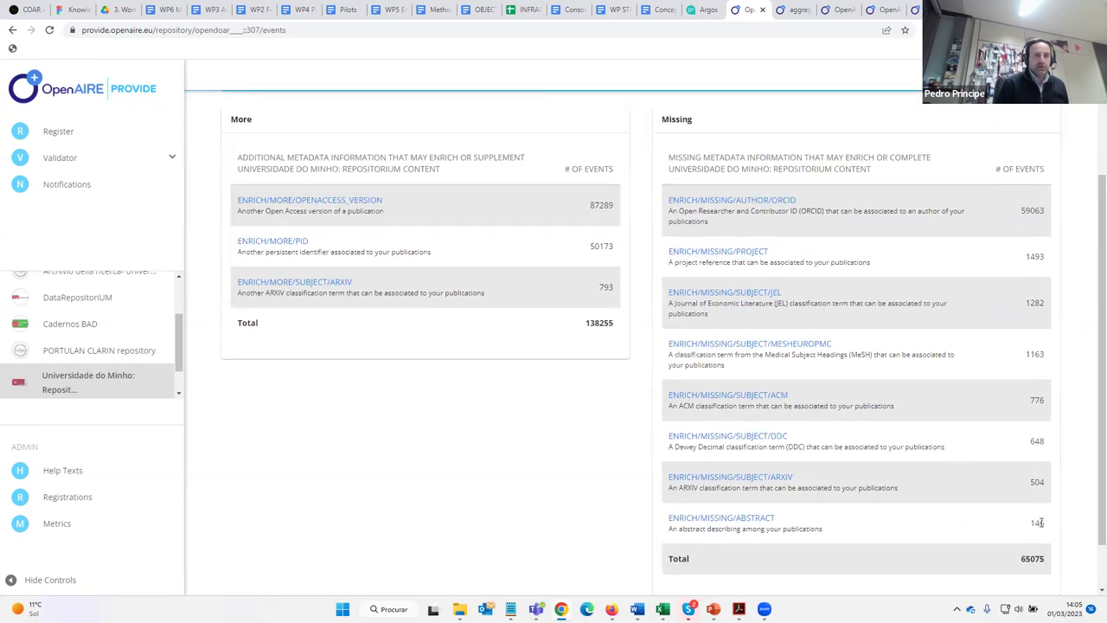
Step: Highlight the event counts of the Missing topics one by one, from abstract and the subject classifications up to author ORCID
double_click(1036, 523)
double_click(1036, 482)
double_click(1037, 441)
double_click(1036, 400)
double_click(1035, 354)
double_click(1035, 301)
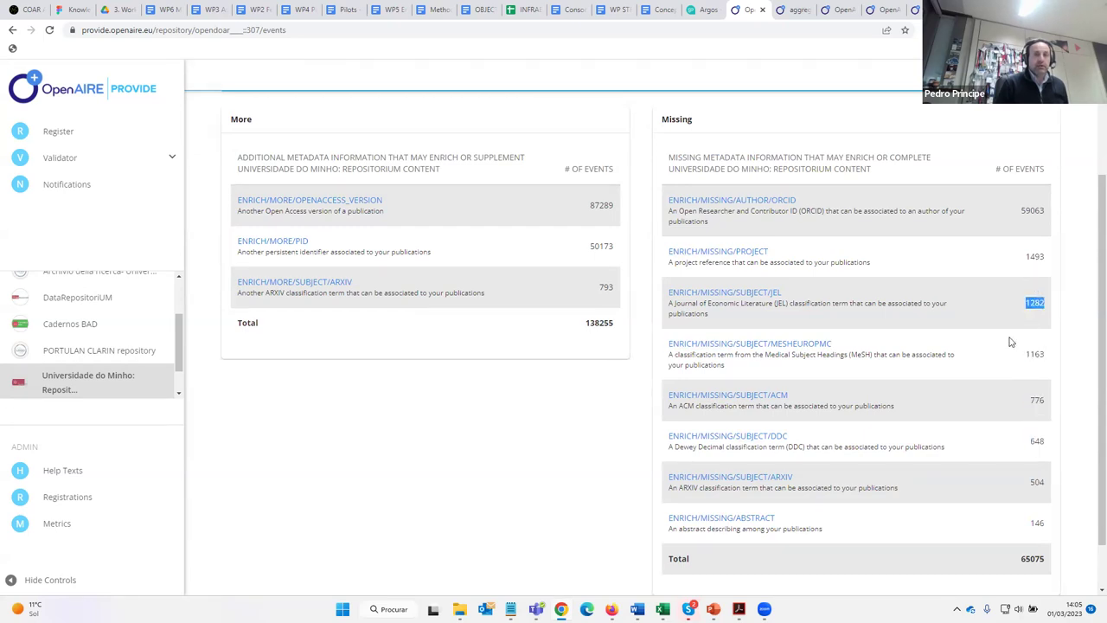
scroll(1018, 339, up, 2)
click(1032, 326)
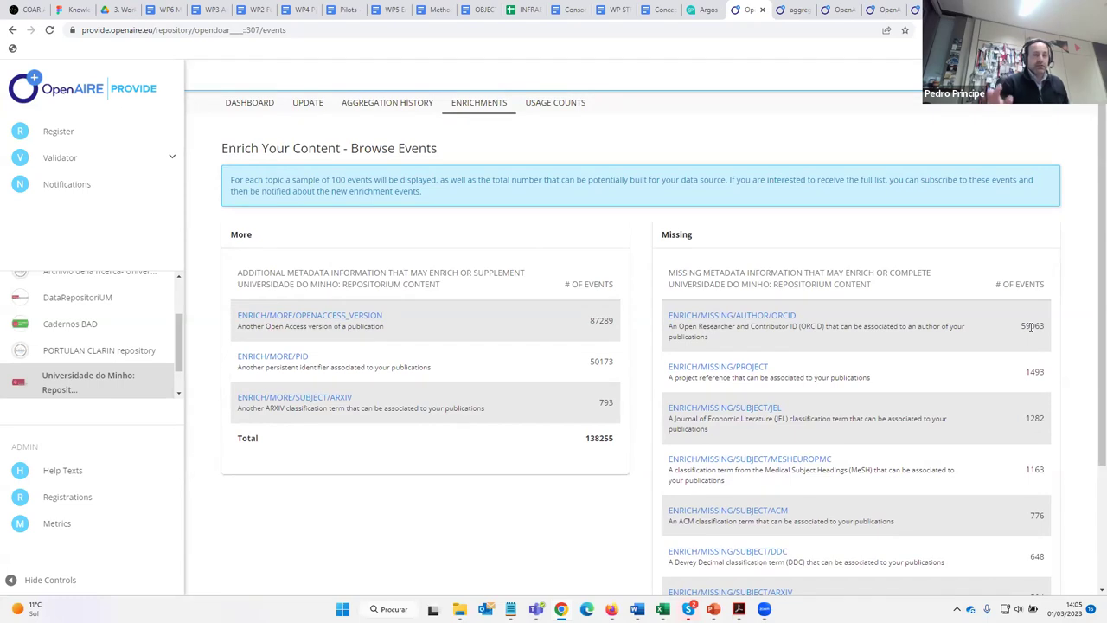
double_click(1032, 326)
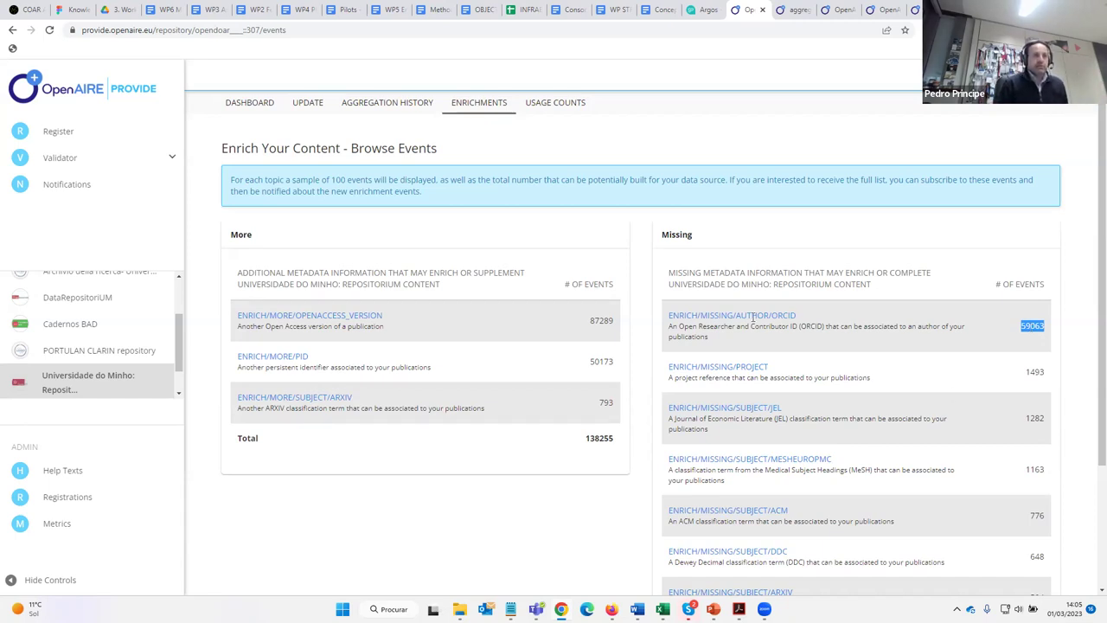
Step: Highlight the ENRICH/MISSING/ABSTRACT and ENRICH/MISSING/AUTHOR/ORCID topic names in the Missing list
scroll(968, 441, down, 1)
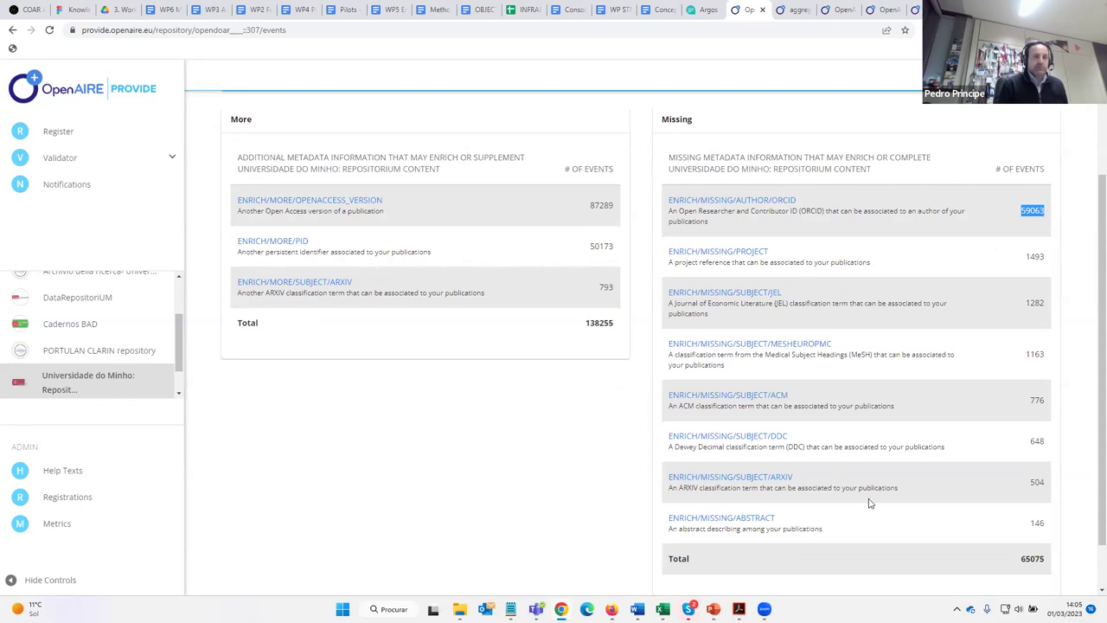
scroll(904, 440, down, 1)
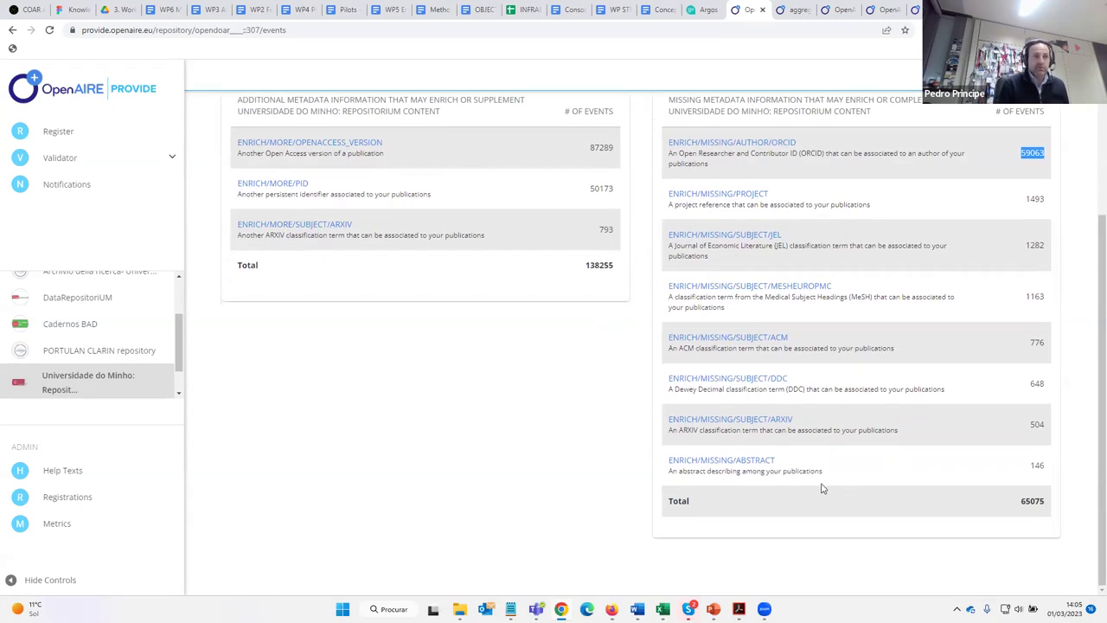
drag(775, 460, 666, 467)
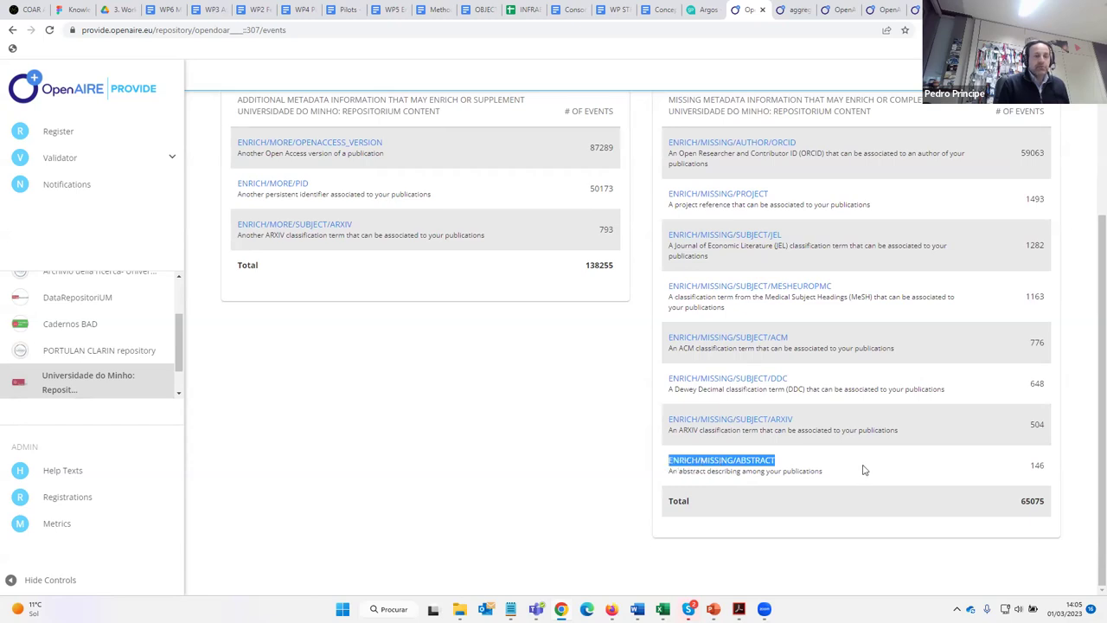
scroll(854, 475, up, 1)
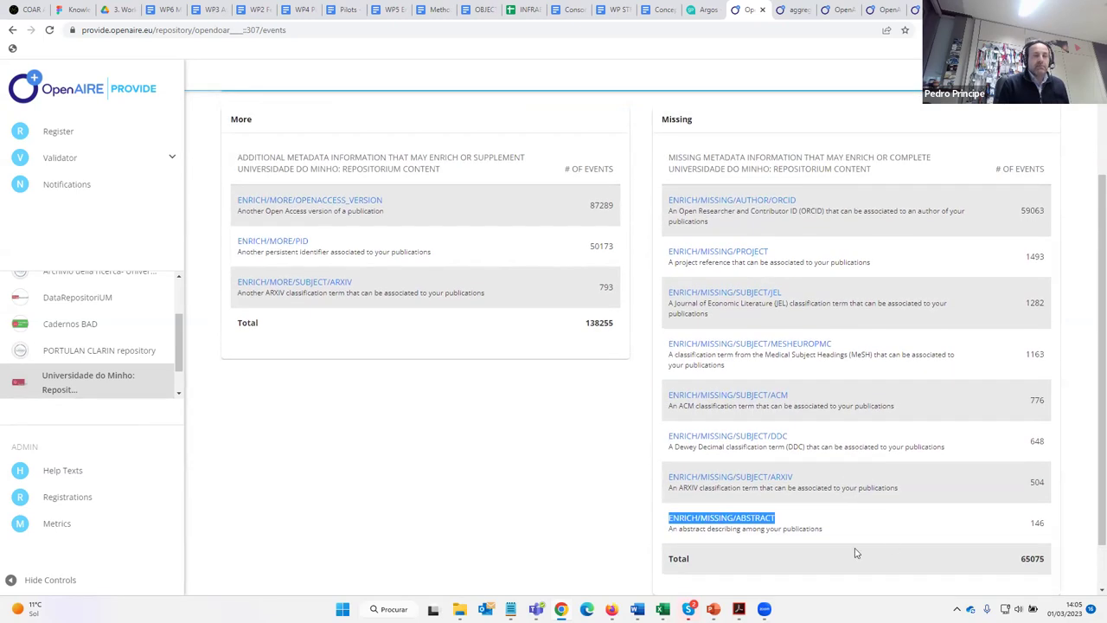
scroll(856, 540, down, 1)
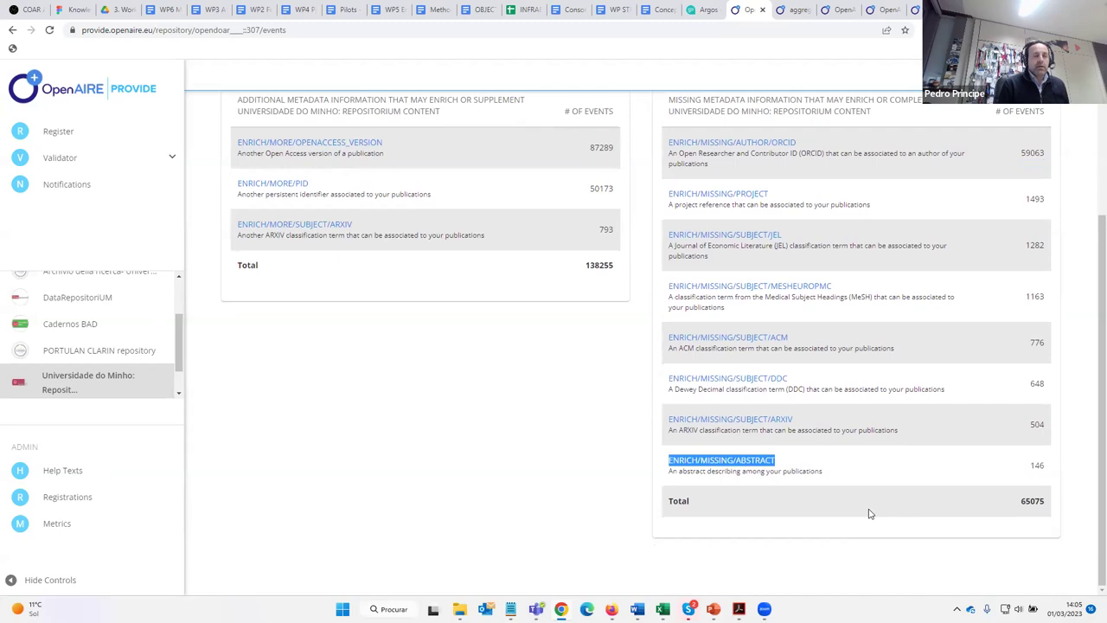
scroll(864, 508, up, 1)
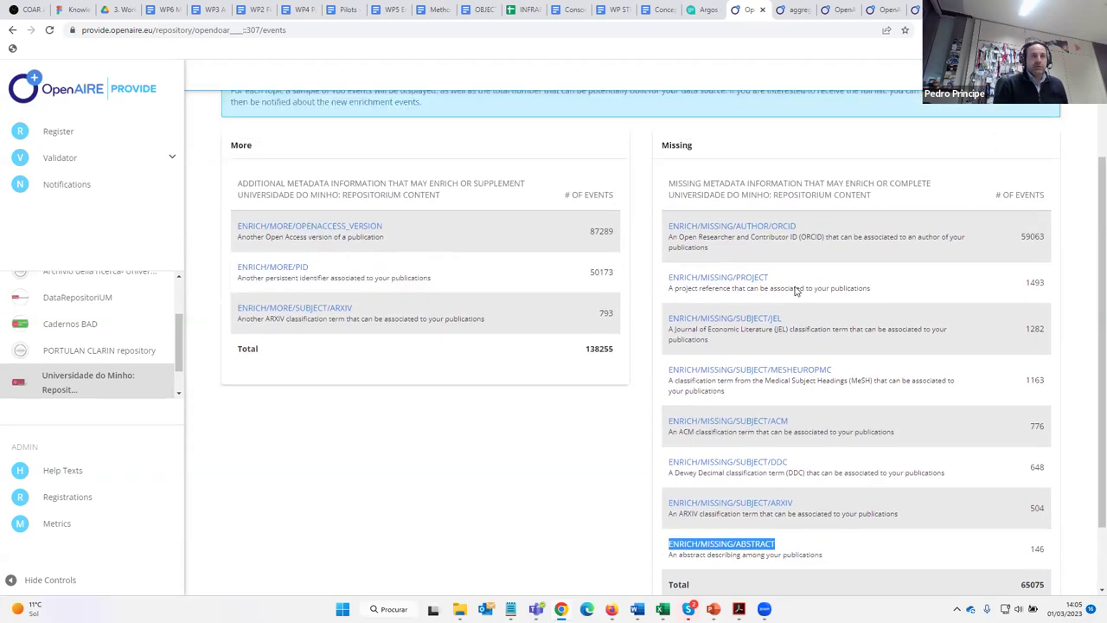
click(722, 257)
drag(819, 201, 740, 200)
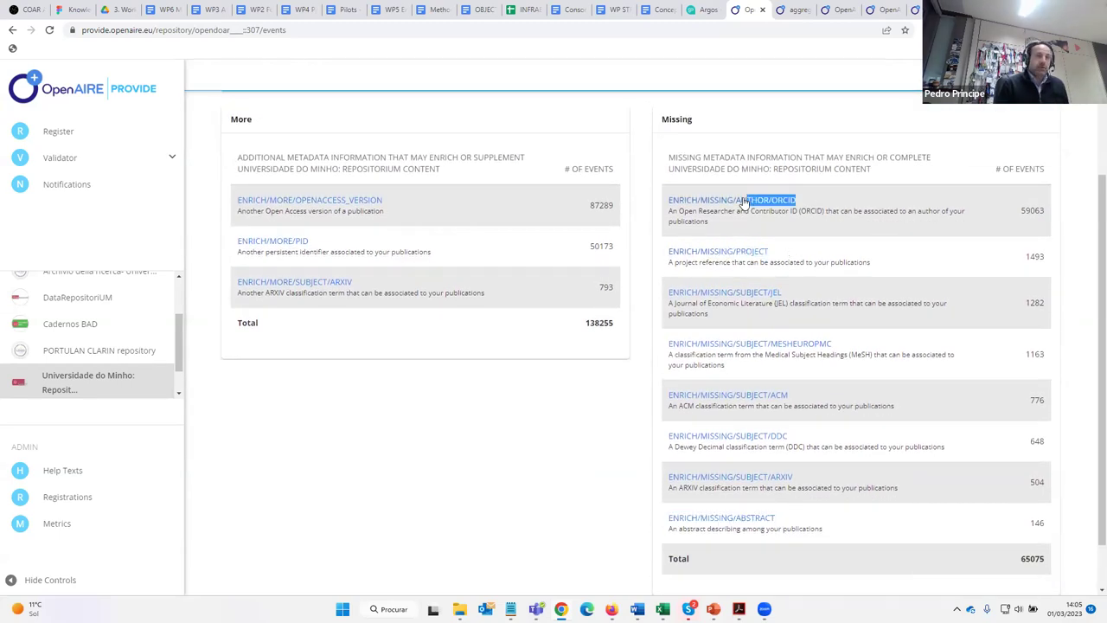
scroll(859, 373, down, 1)
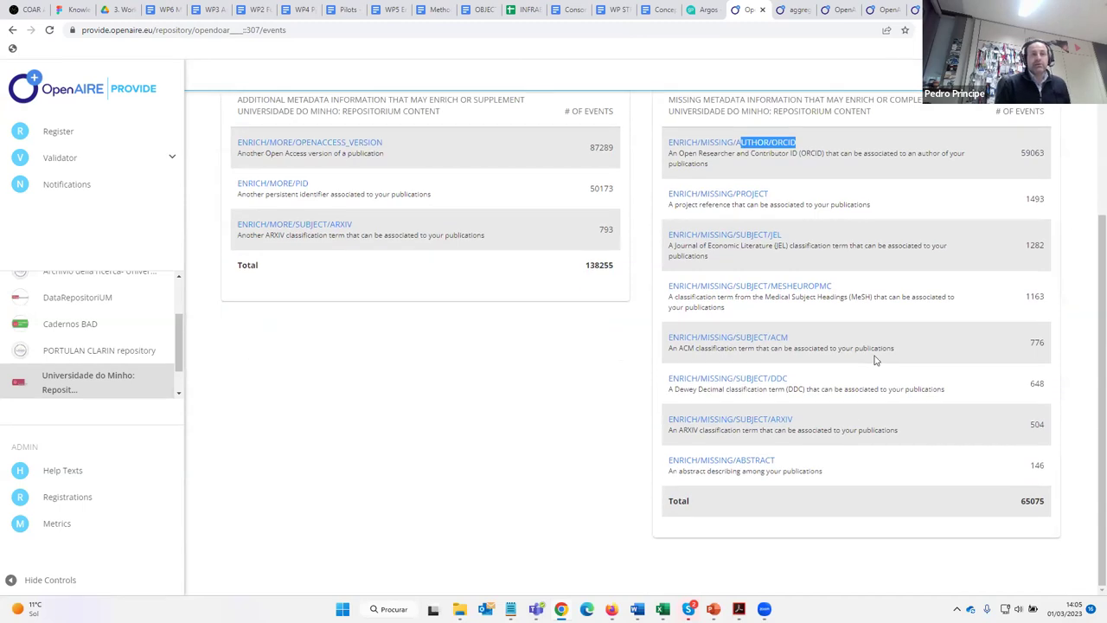
scroll(845, 389, up, 2)
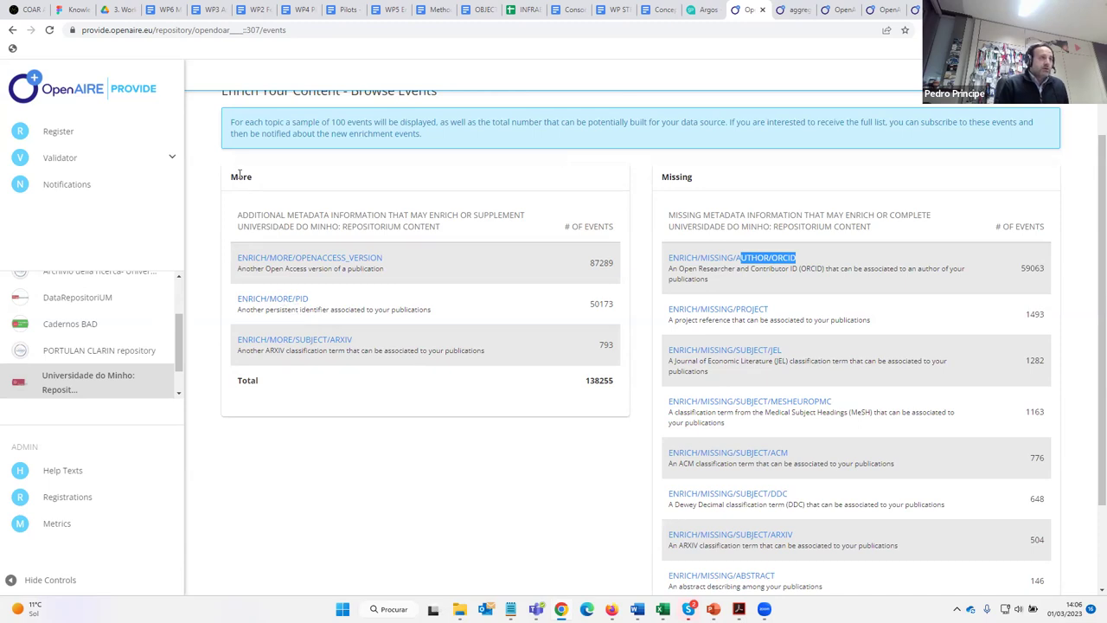
Step: Open the ENRICH/MORE/PID events and highlight the DOI added to the "Scale of Auditory Behaviors" publication
click(274, 300)
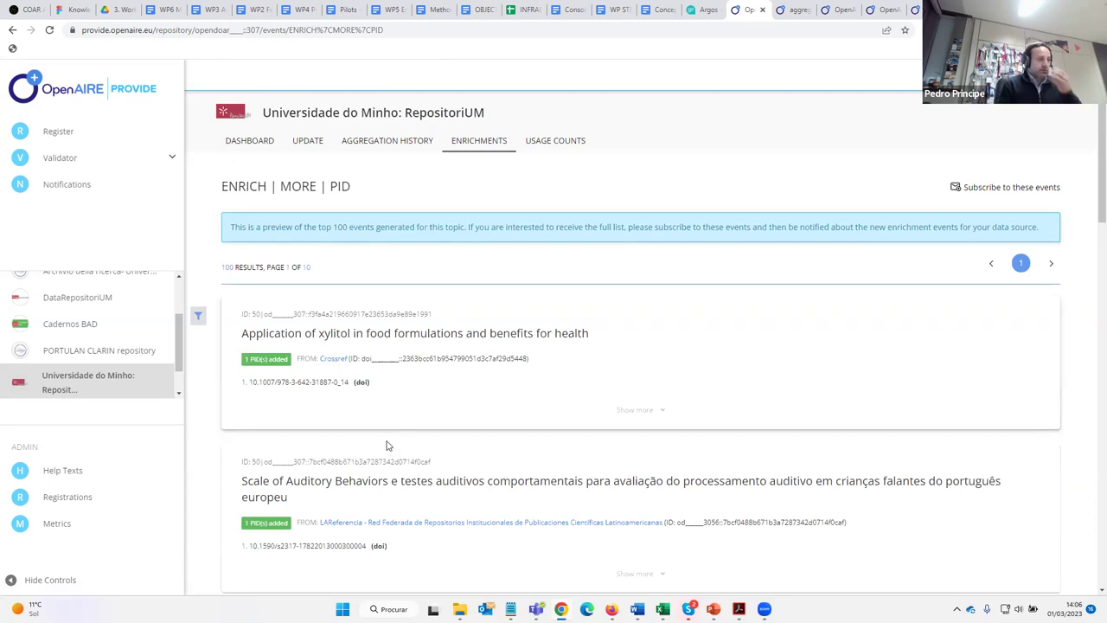
scroll(449, 432, down, 1)
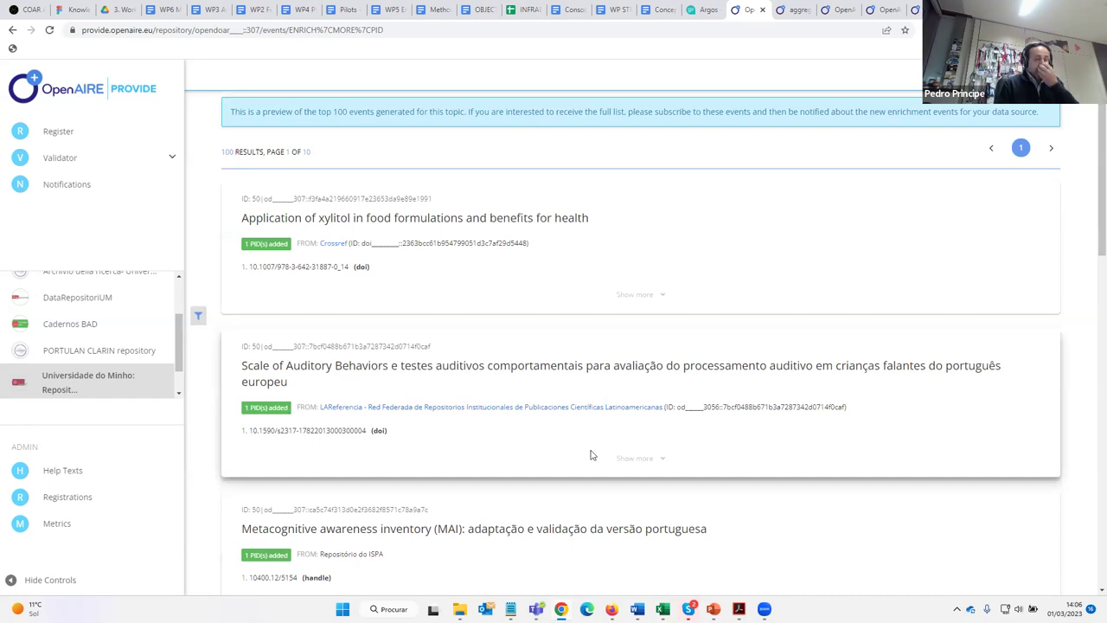
scroll(364, 463, down, 2)
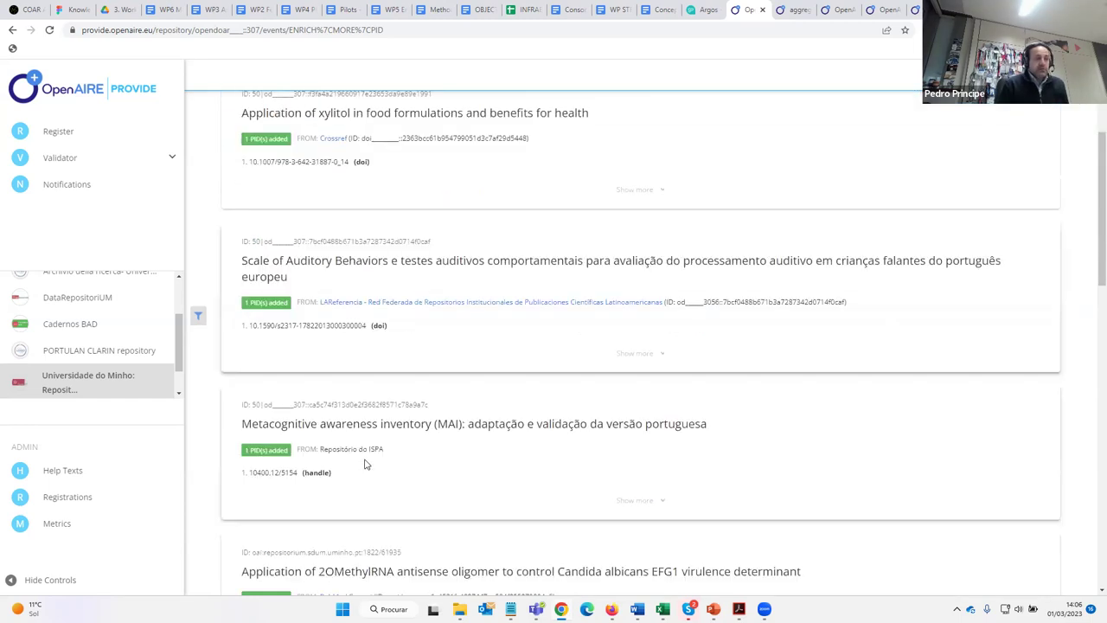
double_click(314, 257)
triple_click(314, 257)
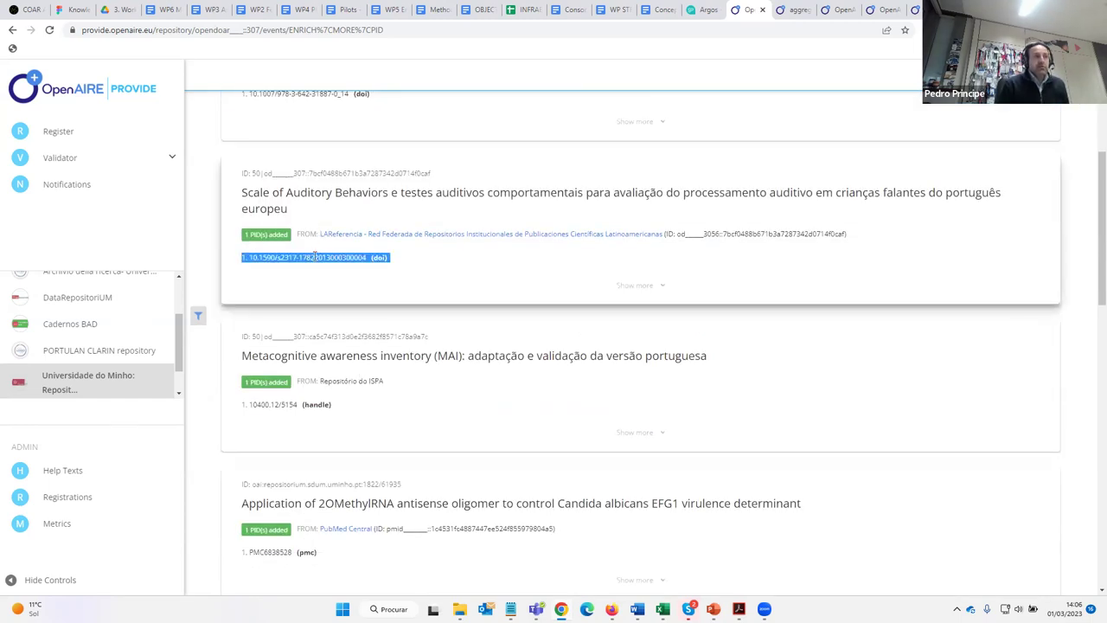
Step: Highlight the PMC identifier added to the publication "Application of 2OMethylRNA antisense oligomer to control Candida albicans EFG1 virulence determinant"
scroll(348, 398, down, 2)
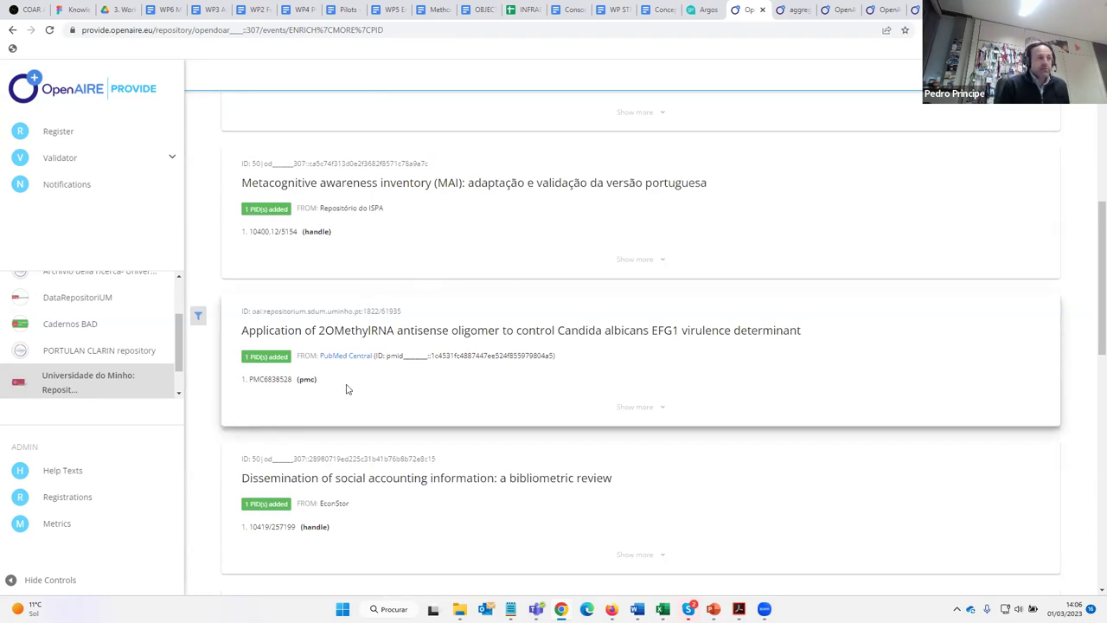
double_click(258, 377)
click(254, 381)
drag(249, 378, 291, 378)
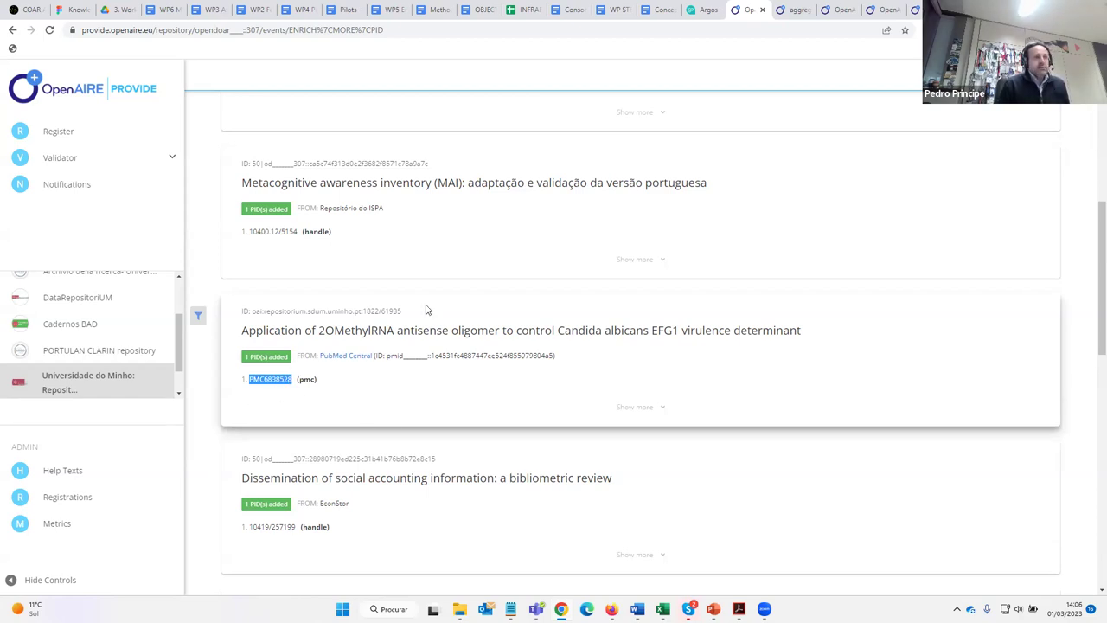
Step: Expand the "Application of 2OMethylRNA antisense oligomer" record to examine its full metadata, and switch back to the presentation slides
click(645, 406)
scroll(597, 422, down, 1)
scroll(597, 422, down, 2)
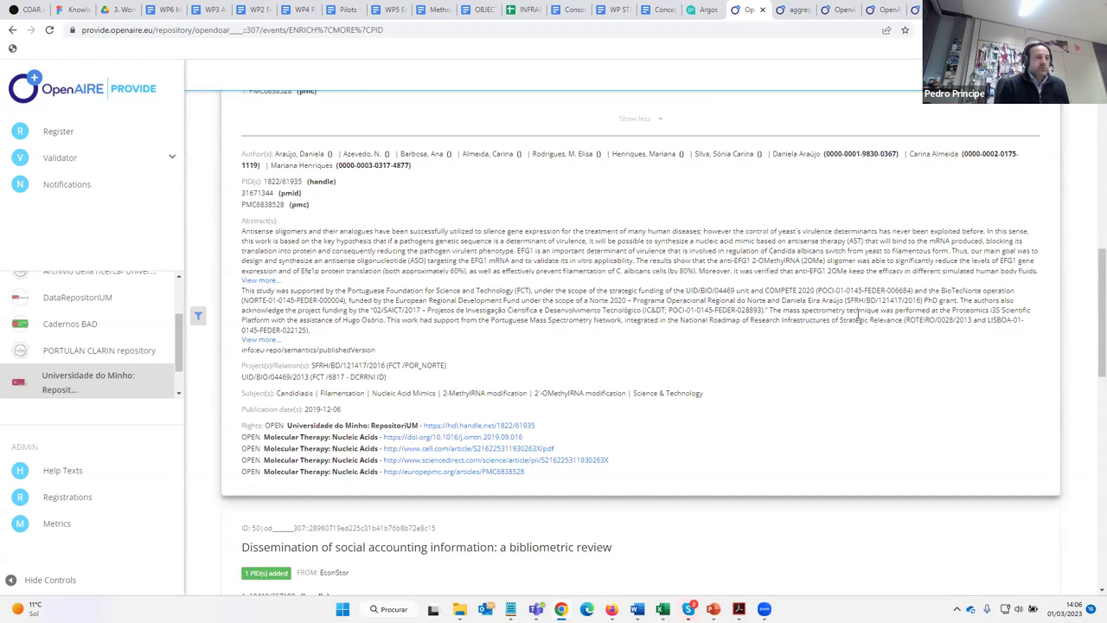
scroll(691, 351, up, 2)
key(alt+Tab)
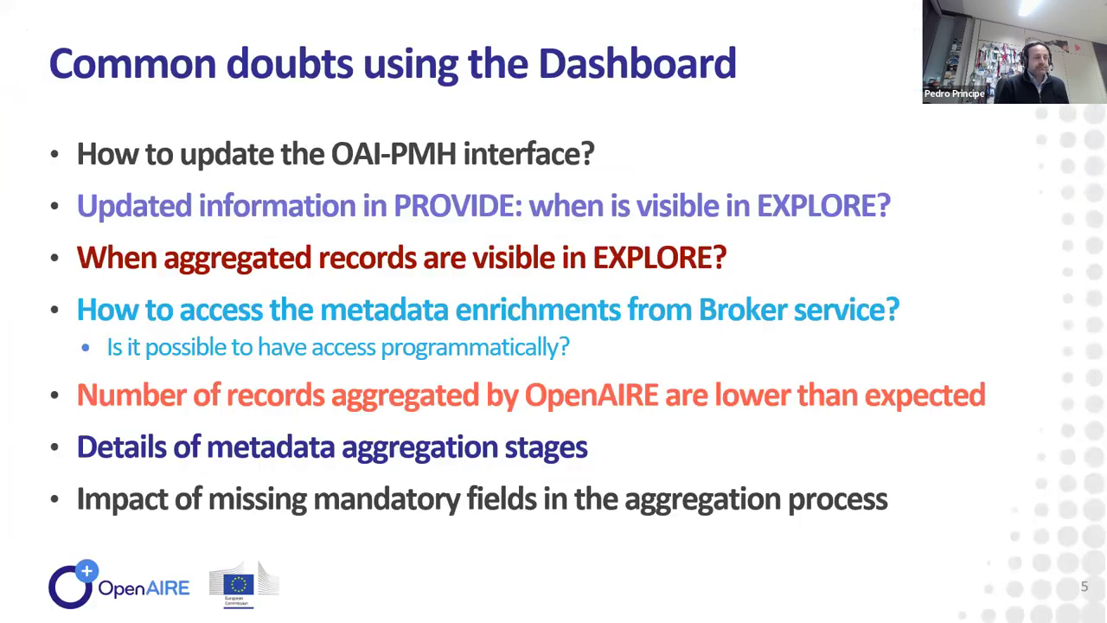